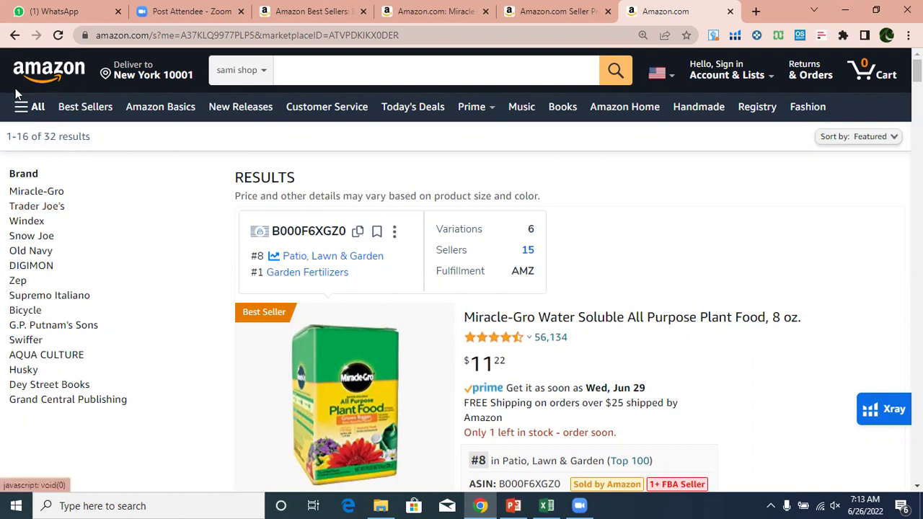
- Return to the sami shop seller page and select its entire URL in the address bar
{"action": "left_click", "coordinate": [13, 35]}
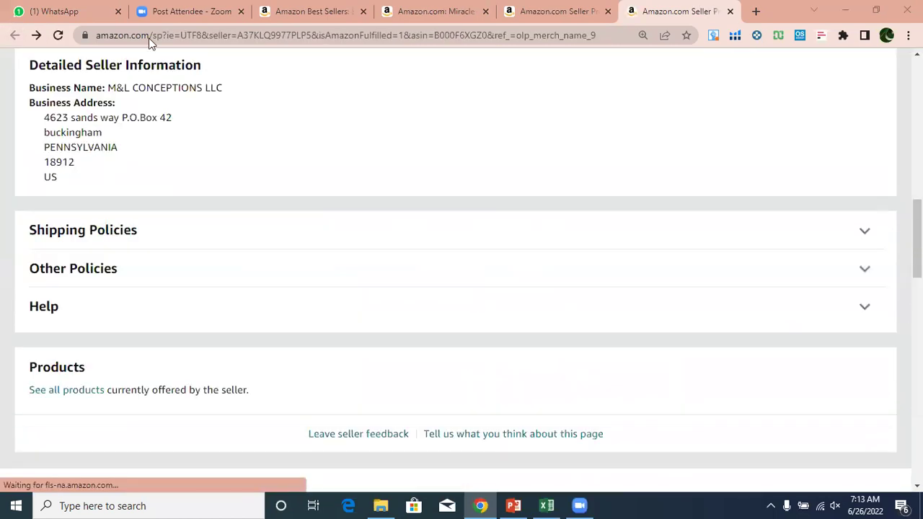
{"action": "scroll", "coordinate": [885, 66], "scroll_direction": "up", "scroll_amount": 10}
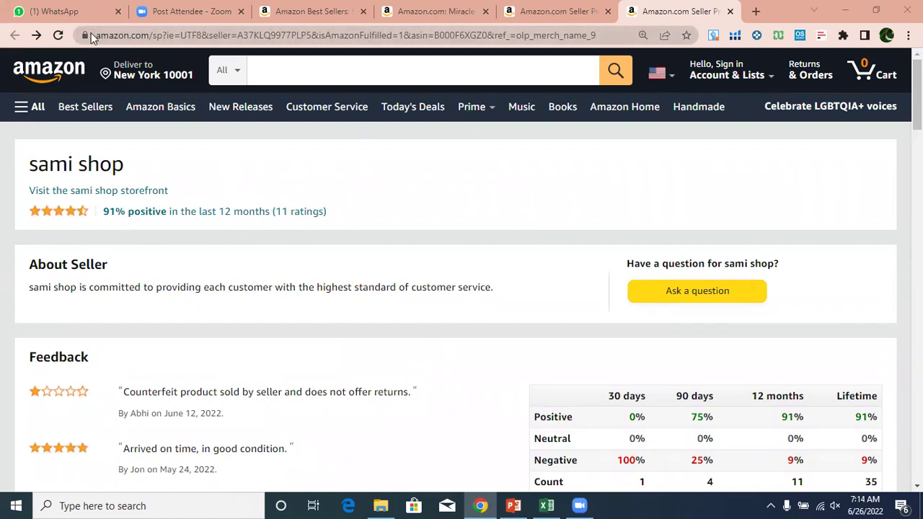
{"action": "left_click", "coordinate": [132, 34]}
{"action": "left_click_drag", "start_coordinate": [131, 34], "coordinate": [555, 35]}
{"action": "left_click_drag", "start_coordinate": [482, 35], "coordinate": [621, 34]}
{"action": "key", "text": "ctrl+c"}
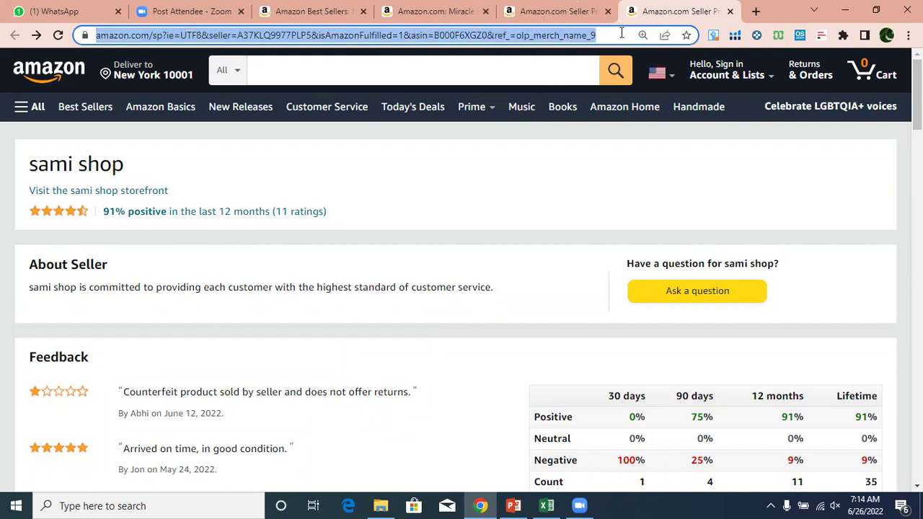
- Enter the student's name in A4 and US in B4, and paste the seller link into C4
{"action": "left_click", "coordinate": [546, 505]}
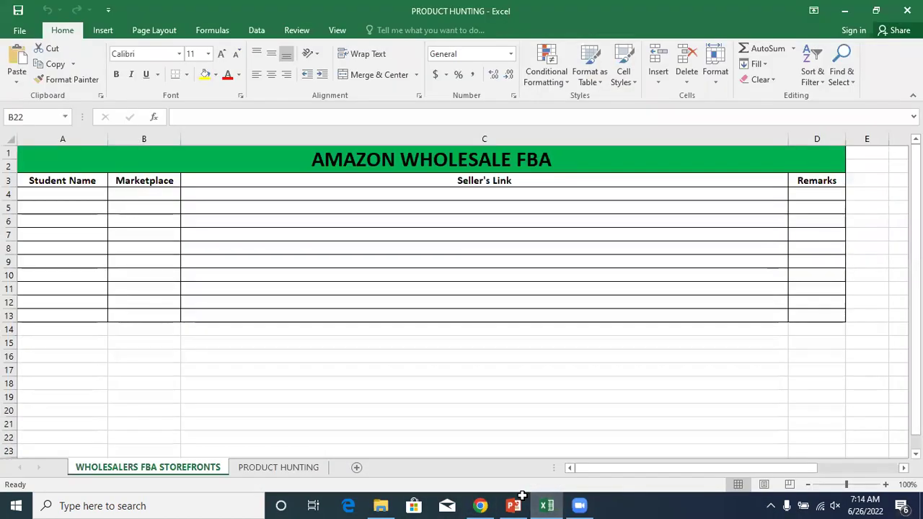
{"action": "left_click", "coordinate": [82, 191]}
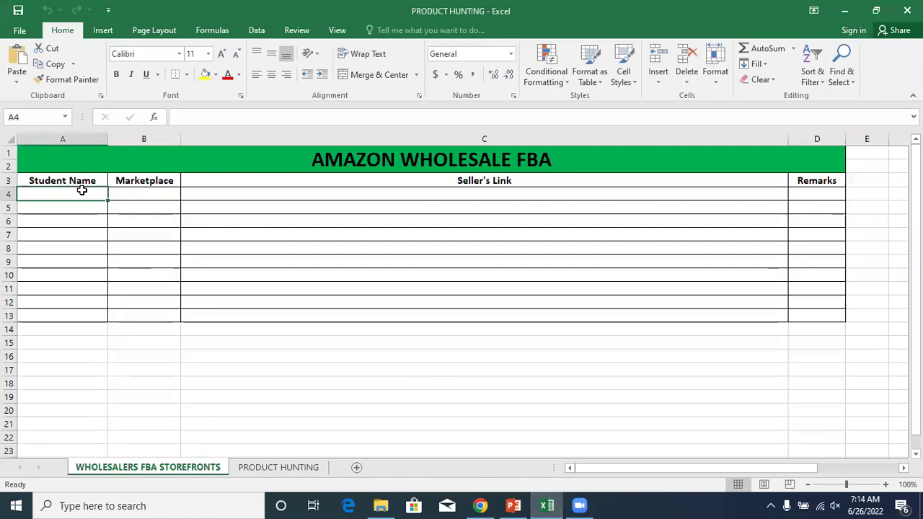
{"action": "type", "text": "ADEE;"}
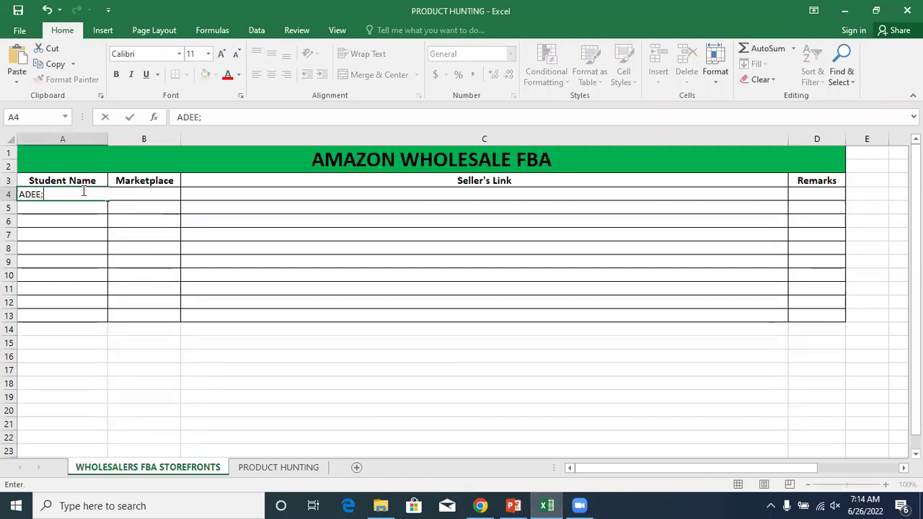
{"action": "type", "text": " HASSAN"}
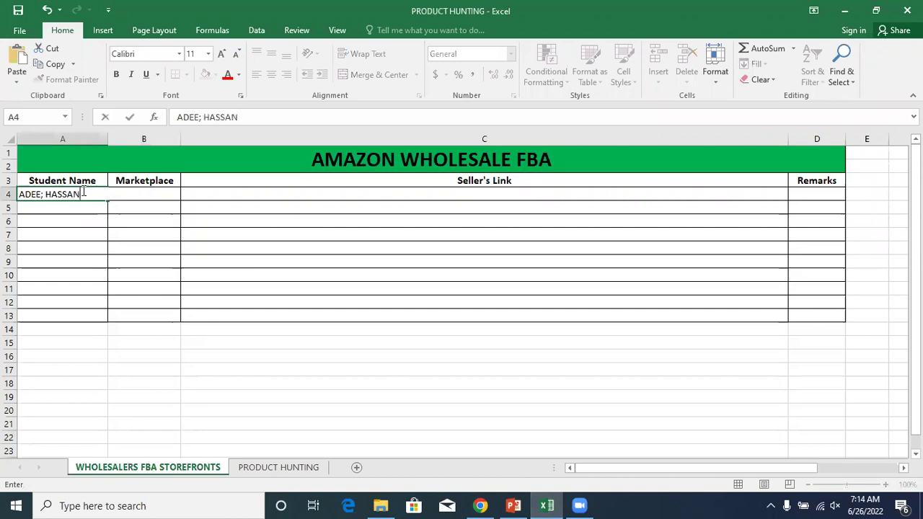
{"action": "left_click", "coordinate": [146, 222]}
{"action": "left_click", "coordinate": [154, 195]}
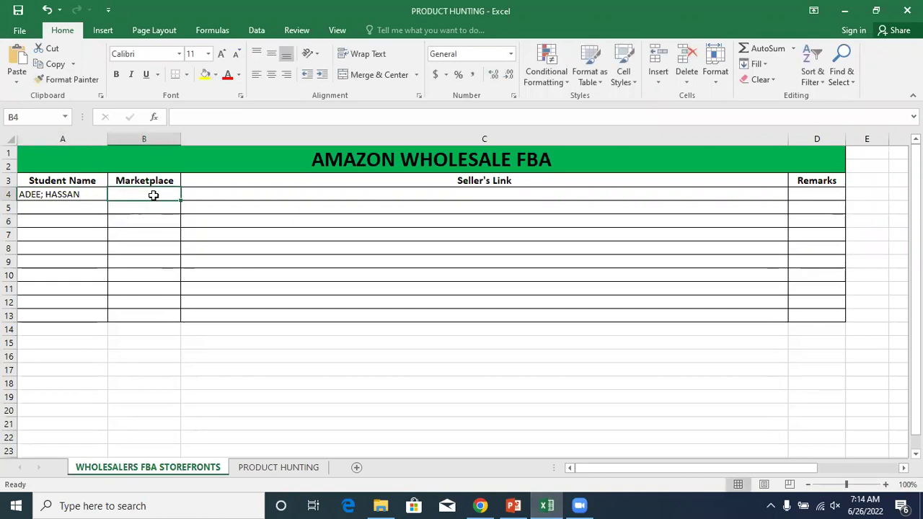
{"action": "type", "text": "US"}
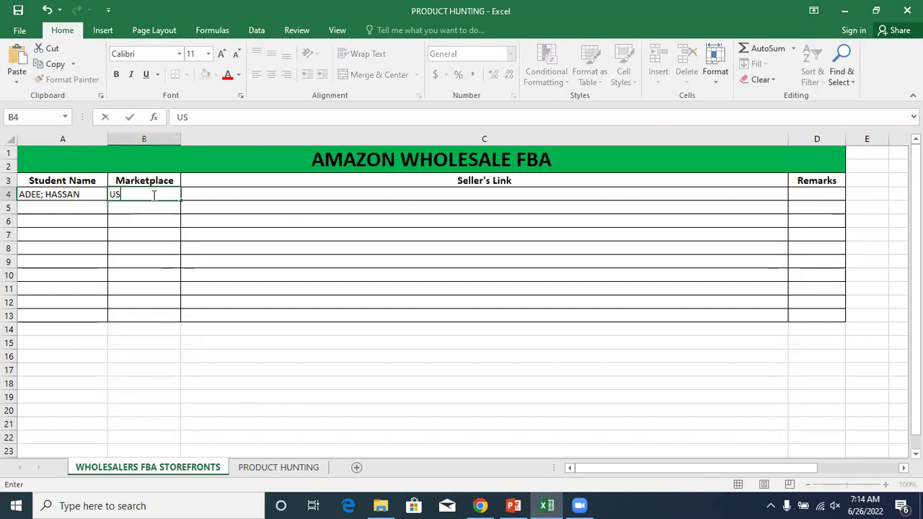
{"action": "left_click", "coordinate": [228, 194]}
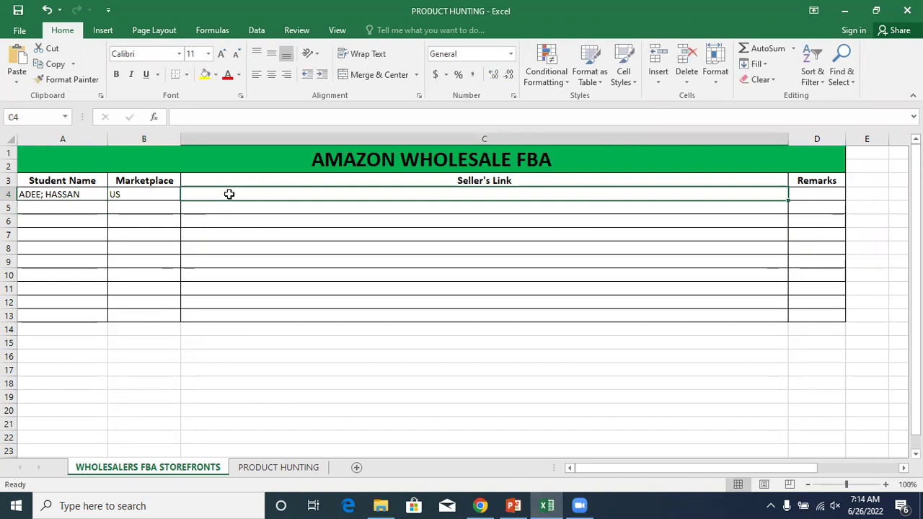
{"action": "key", "text": "ctrl+v"}
{"action": "left_click", "coordinate": [614, 259]}
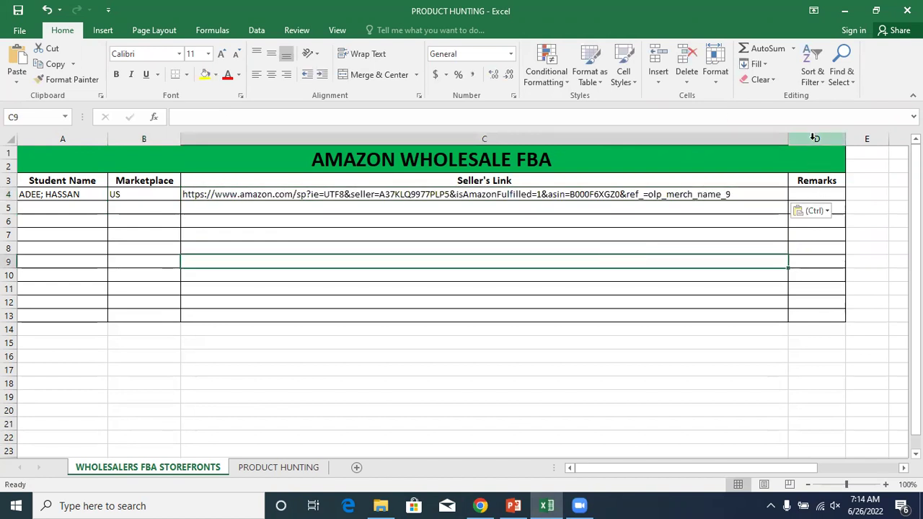
- Rename the D3 heading from Remarks to SELLER ID and widen column D
{"action": "left_click", "coordinate": [824, 182]}
{"action": "double_click", "coordinate": [834, 181]}
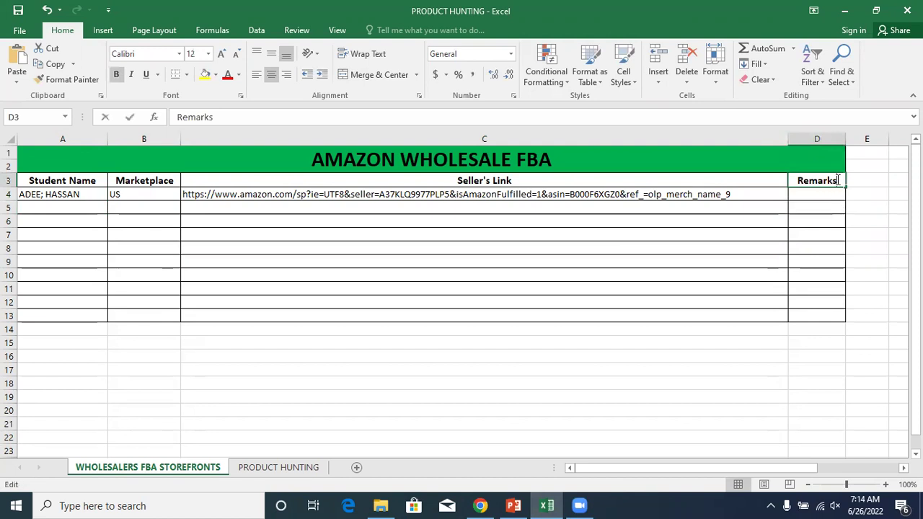
{"action": "key", "text": "BackSpace"}
{"action": "key", "text": "BackSpace"}
{"action": "key", "text": "BackSpace"}
{"action": "key", "text": "BackSpace"}
{"action": "key", "text": "BackSpace"}
{"action": "key", "text": "BackSpace"}
{"action": "key", "text": "BackSpace"}
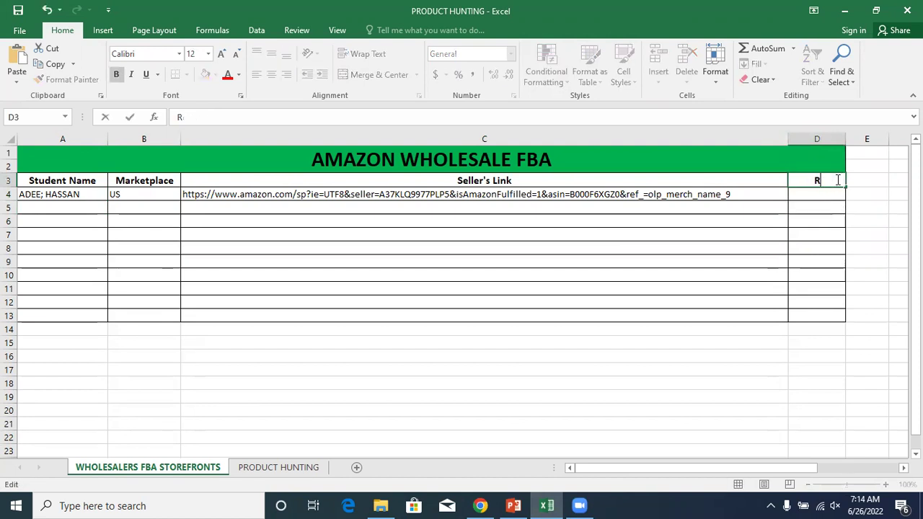
{"action": "type", "text": "SELLER ID"}
{"action": "left_click", "coordinate": [834, 243]}
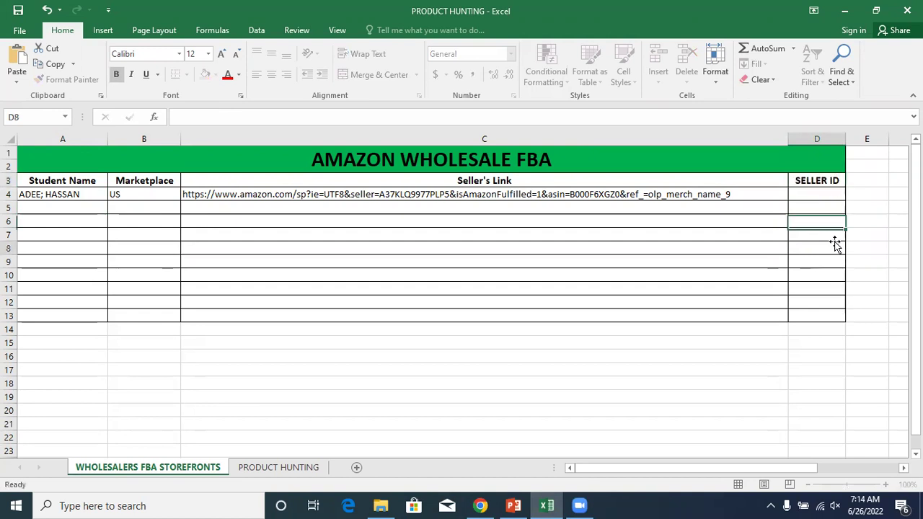
{"action": "left_click_drag", "start_coordinate": [844, 138], "coordinate": [876, 138]}
{"action": "left_click", "coordinate": [835, 198]}
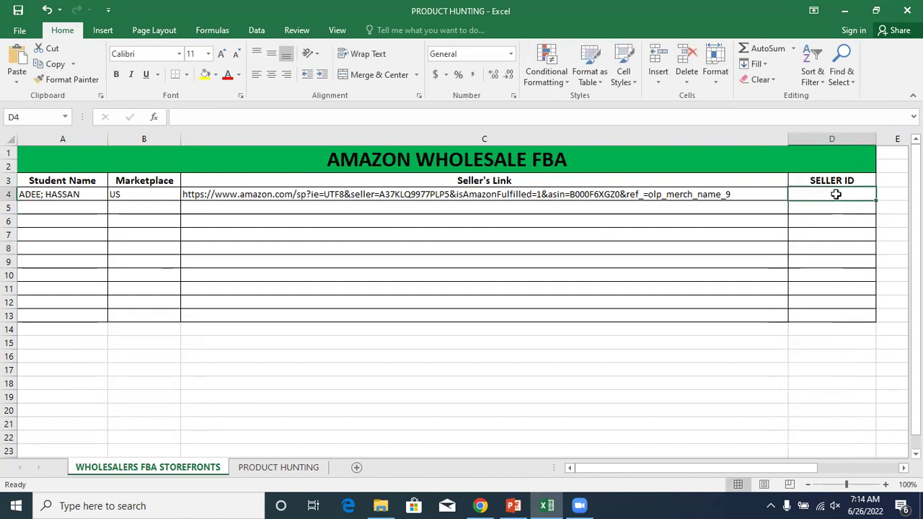
{"action": "left_click", "coordinate": [477, 505]}
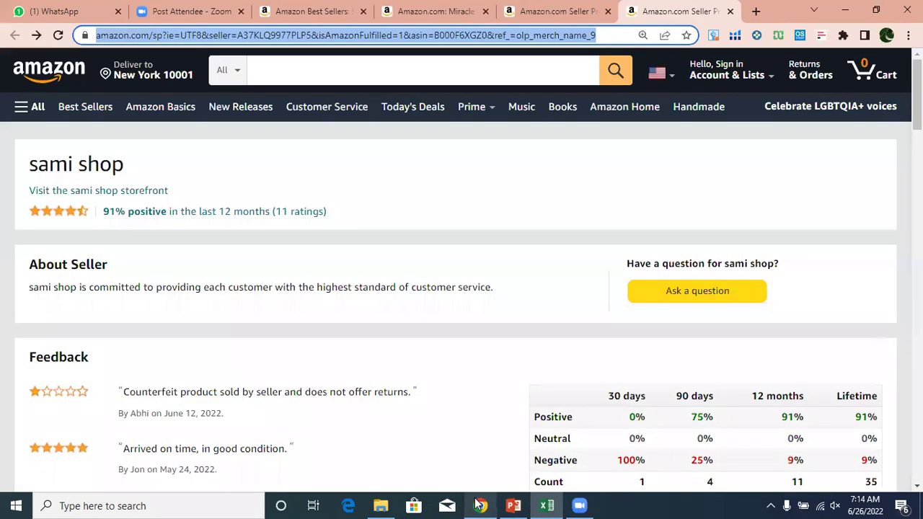
- Select just the seller= value in the sami shop URL and copy it
{"action": "left_click", "coordinate": [917, 93]}
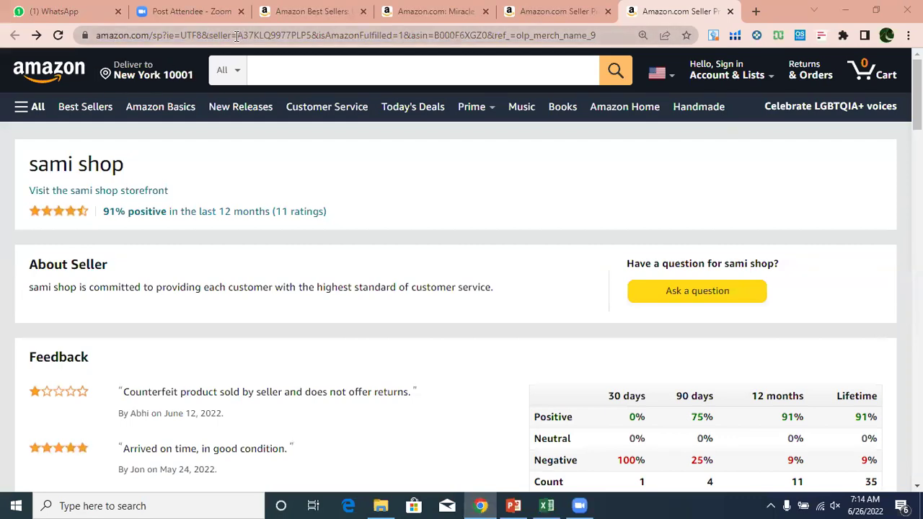
{"action": "left_click_drag", "start_coordinate": [238, 37], "coordinate": [314, 36]}
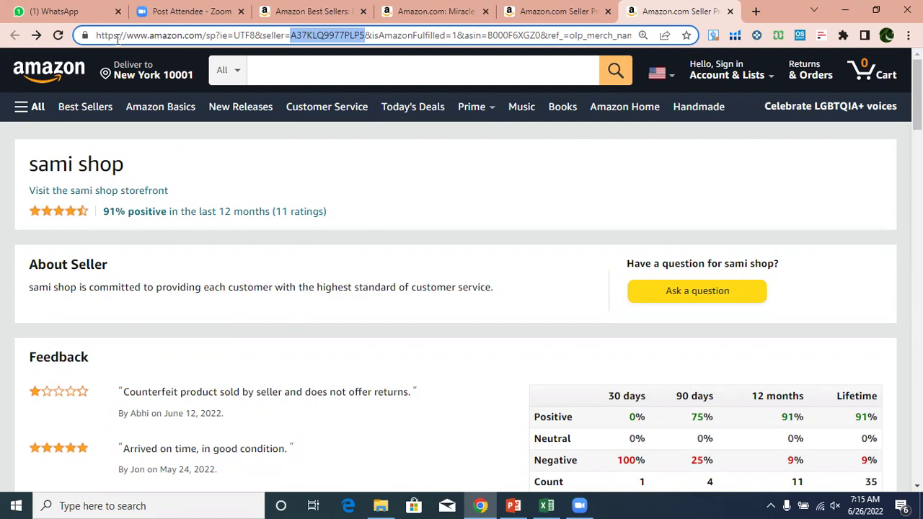
{"action": "right_click", "coordinate": [301, 38]}
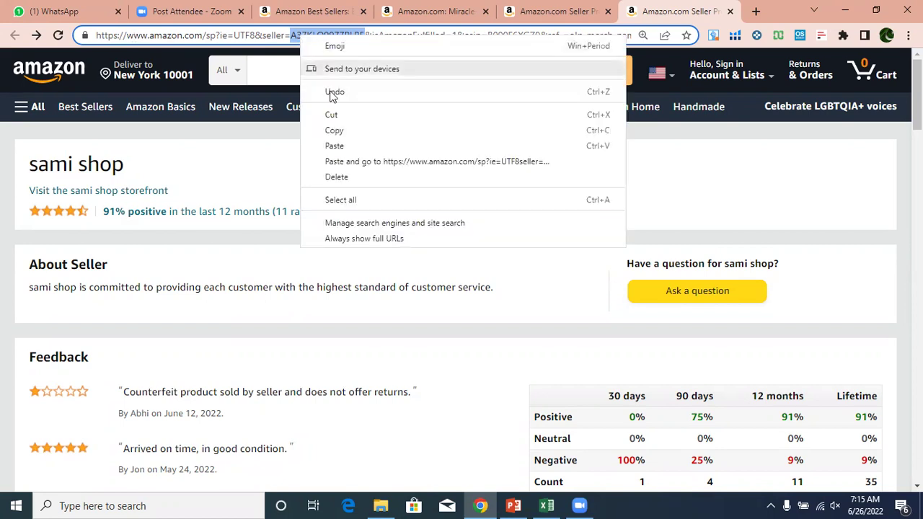
{"action": "left_click", "coordinate": [338, 131]}
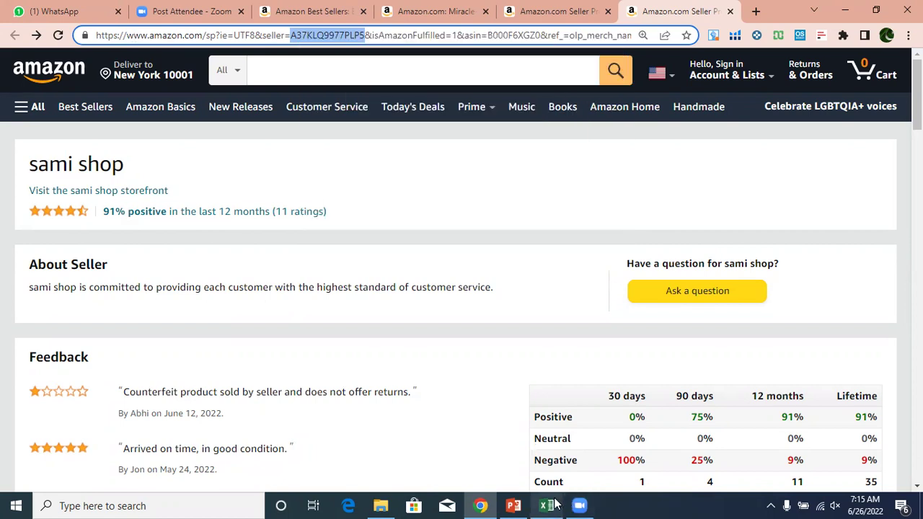
{"action": "left_click", "coordinate": [546, 506]}
{"action": "left_click", "coordinate": [821, 193]}
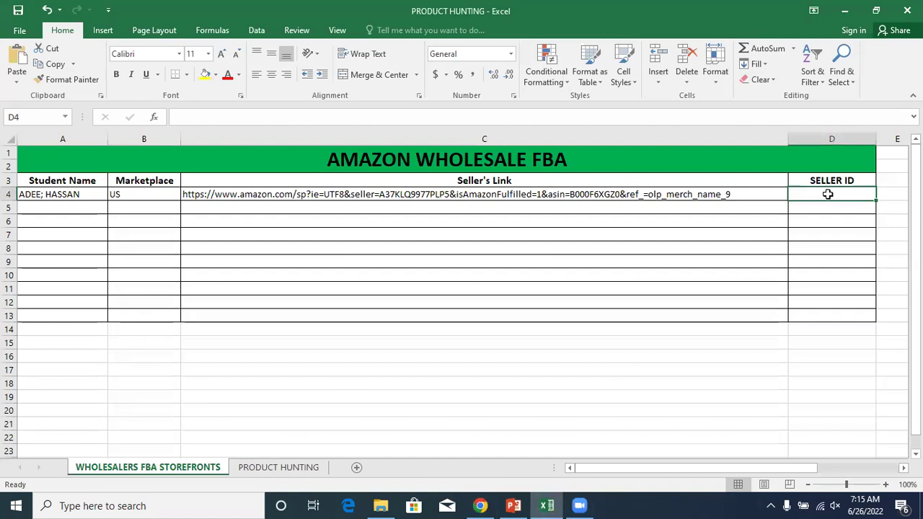
- Paste the seller ID into D4 and center-align B4:B13 and D4:D13
{"action": "key", "text": "ctrl+v"}
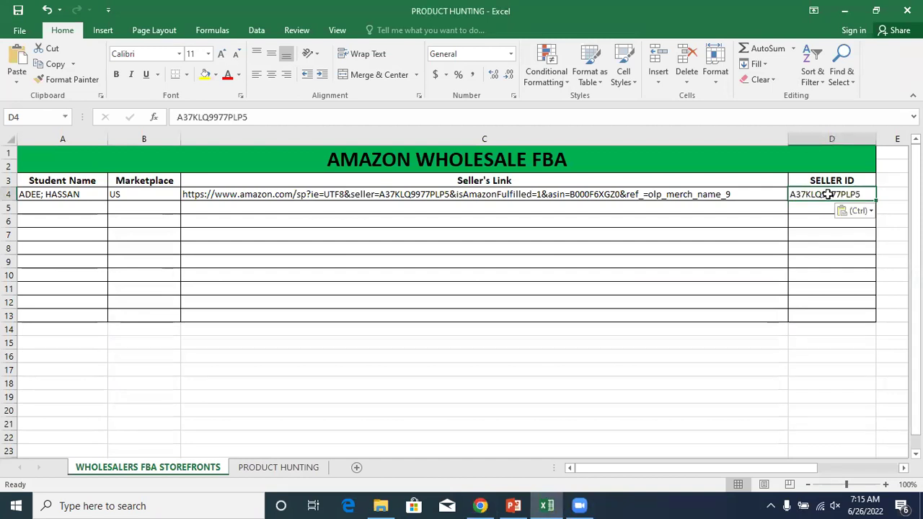
{"action": "left_click", "coordinate": [836, 236]}
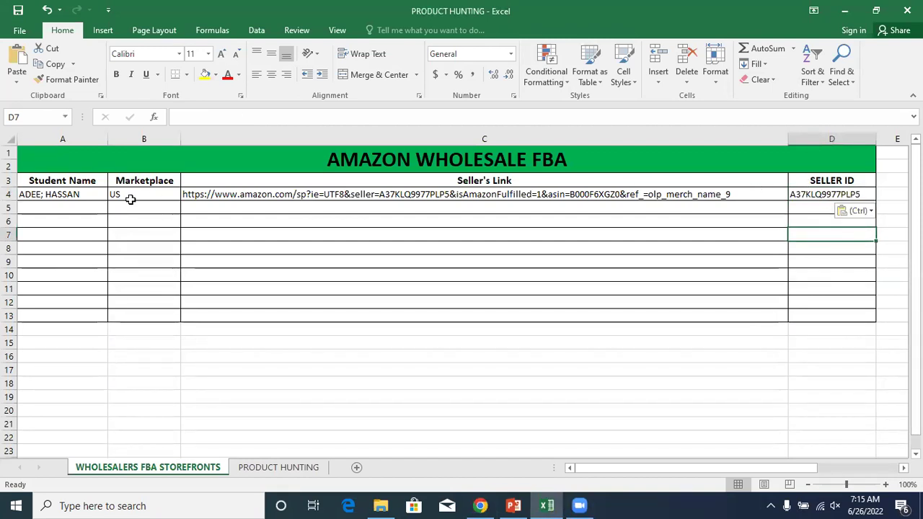
{"action": "left_click", "coordinate": [129, 195]}
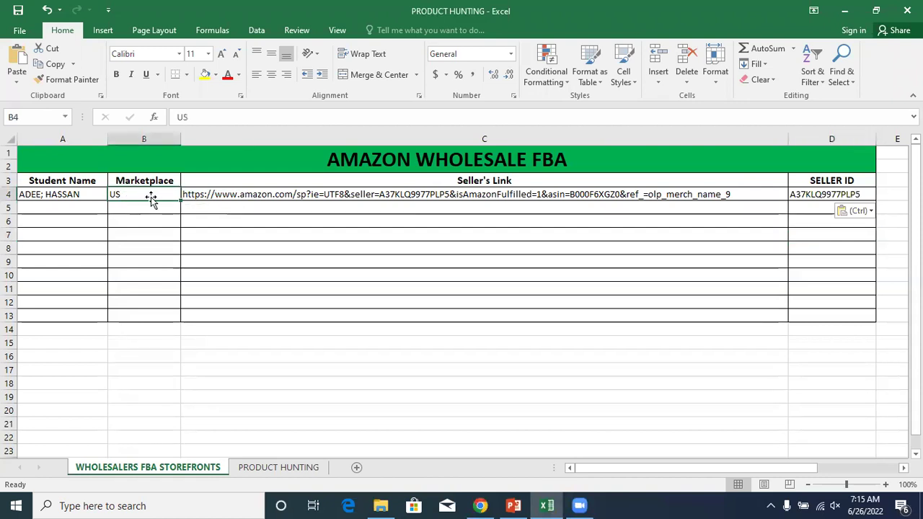
{"action": "left_click_drag", "start_coordinate": [149, 197], "coordinate": [149, 314]}
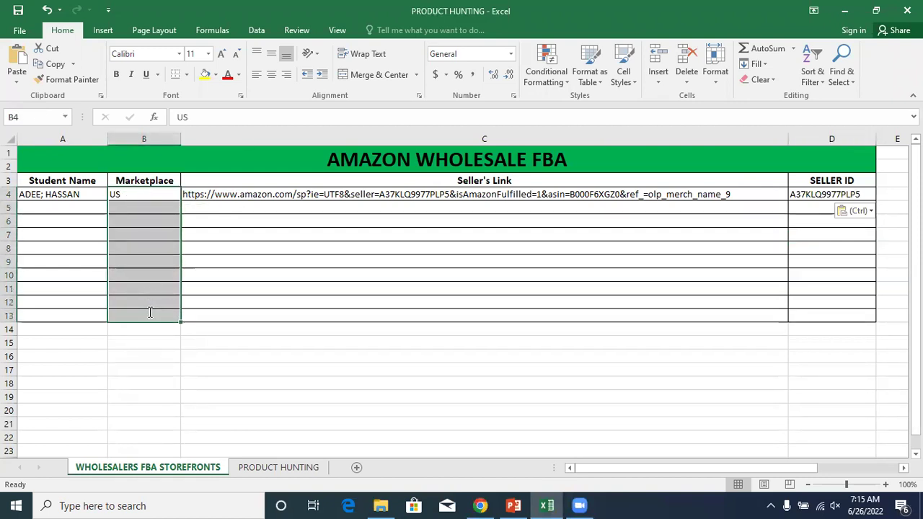
{"action": "left_click", "coordinate": [272, 75]}
{"action": "left_click", "coordinate": [296, 248]}
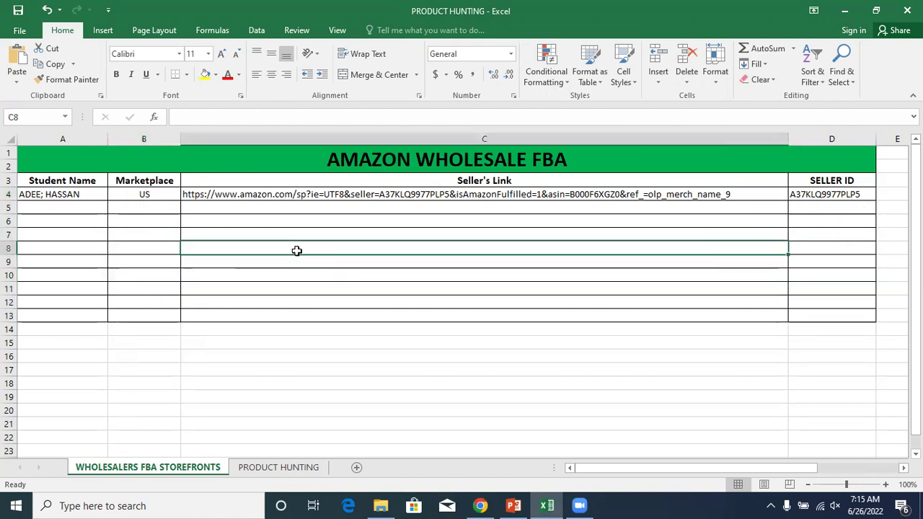
{"action": "left_click_drag", "start_coordinate": [833, 199], "coordinate": [832, 317]}
{"action": "left_click", "coordinate": [272, 75]}
{"action": "left_click", "coordinate": [295, 208]}
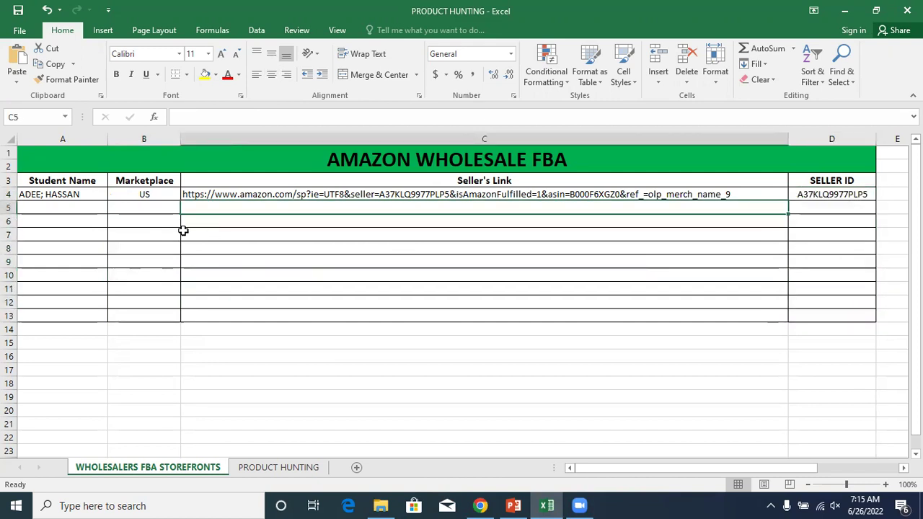
- Fill US down through B8 and enter UK in B9
{"action": "left_click", "coordinate": [147, 207]}
{"action": "left_click", "coordinate": [150, 194]}
{"action": "left_click_drag", "start_coordinate": [180, 199], "coordinate": [180, 255]}
{"action": "left_click", "coordinate": [159, 261]}
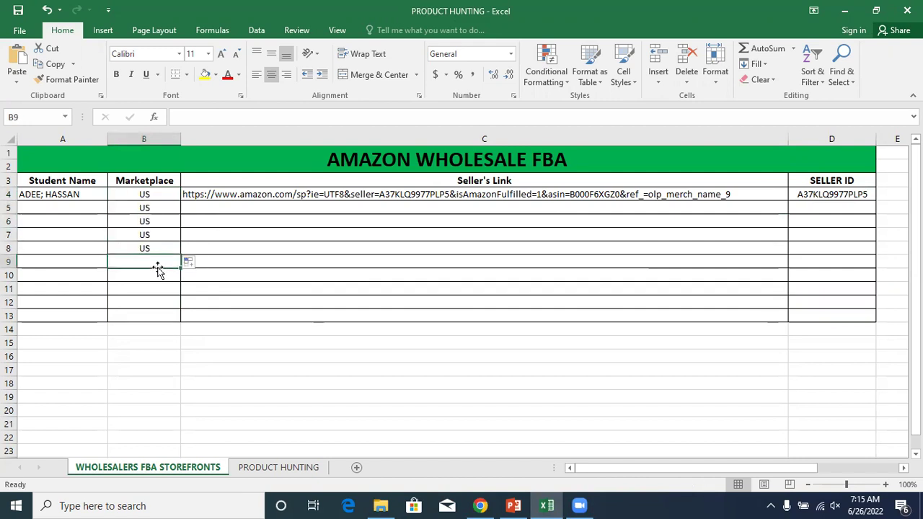
{"action": "type", "text": "US"}
{"action": "key", "text": "BackSpace"}
{"action": "type", "text": "K"}
{"action": "left_click", "coordinate": [159, 275]}
- Fill UK down from B9 through B13
{"action": "left_click", "coordinate": [167, 263]}
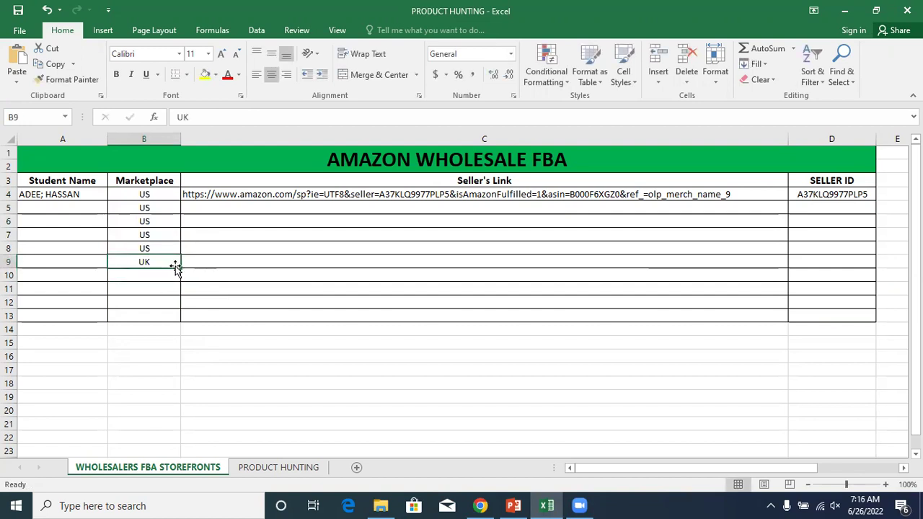
{"action": "mouse_move", "coordinate": [177, 265]}
{"action": "left_mouse_down"}
{"action": "mouse_move", "coordinate": [178, 283]}
{"action": "mouse_move", "coordinate": [180, 253]}
{"action": "left_mouse_up"}
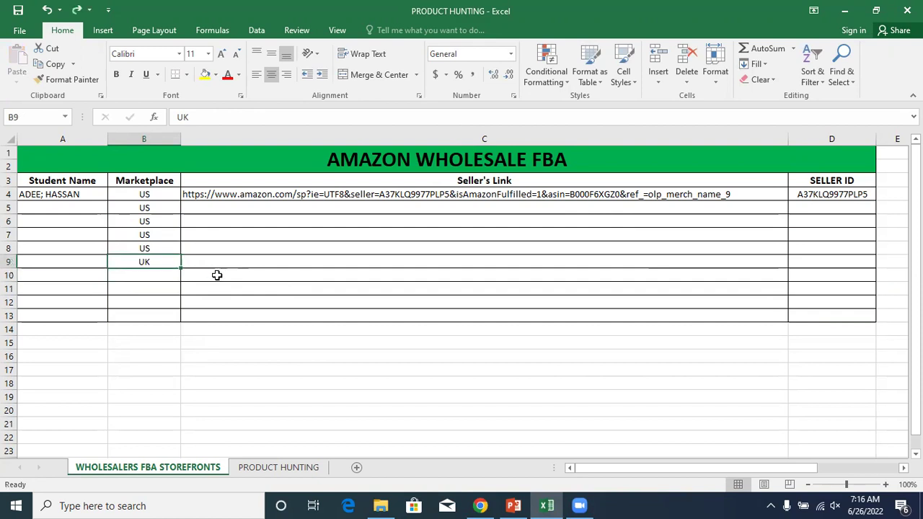
{"action": "left_click", "coordinate": [216, 274]}
{"action": "left_click", "coordinate": [152, 264]}
{"action": "left_click_drag", "start_coordinate": [179, 266], "coordinate": [177, 322]}
{"action": "left_click", "coordinate": [296, 300]}
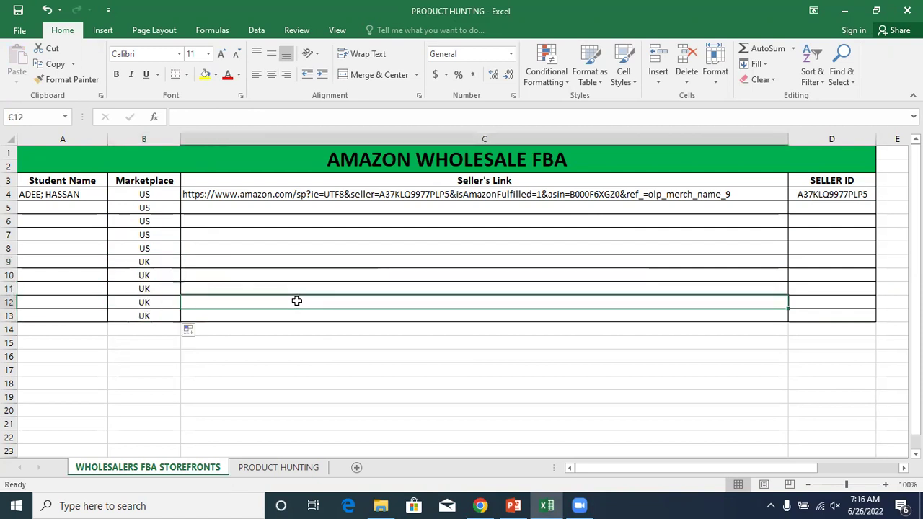
{"action": "left_click", "coordinate": [480, 505]}
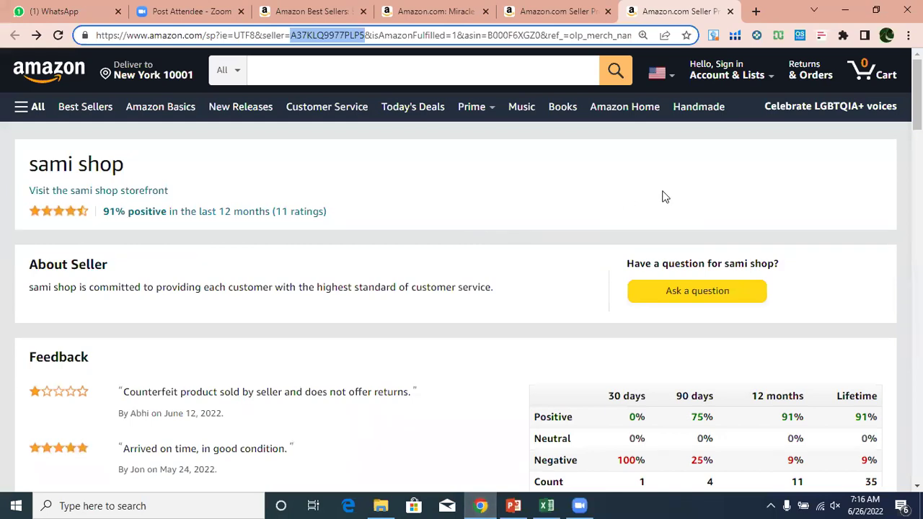
- Close the sami shop and You Buy Direct seller tabs and the Miracle-Gro product tab
{"action": "key", "text": "alt+Tab"}
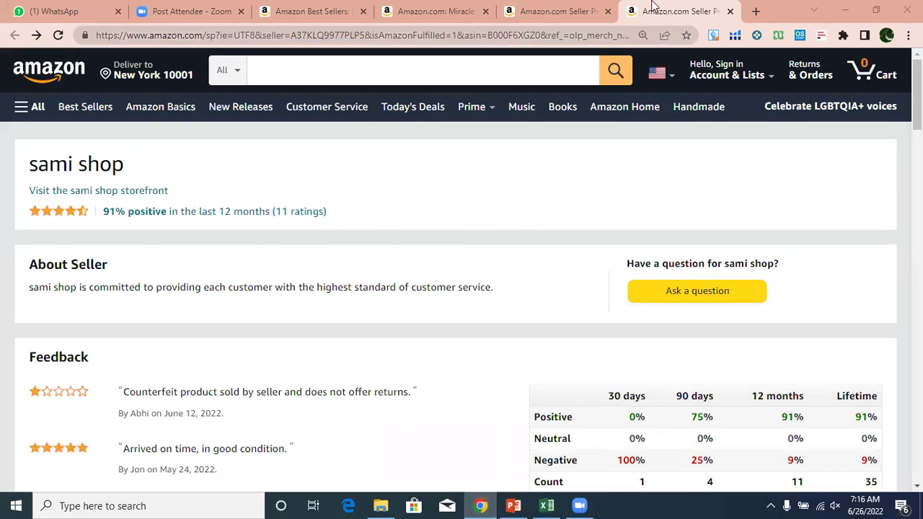
{"action": "left_click", "coordinate": [729, 12]}
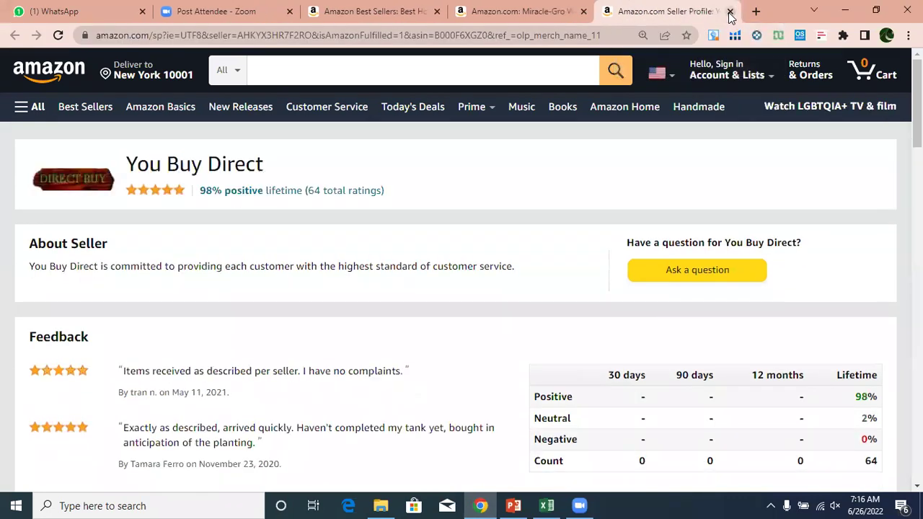
{"action": "left_click", "coordinate": [729, 12]}
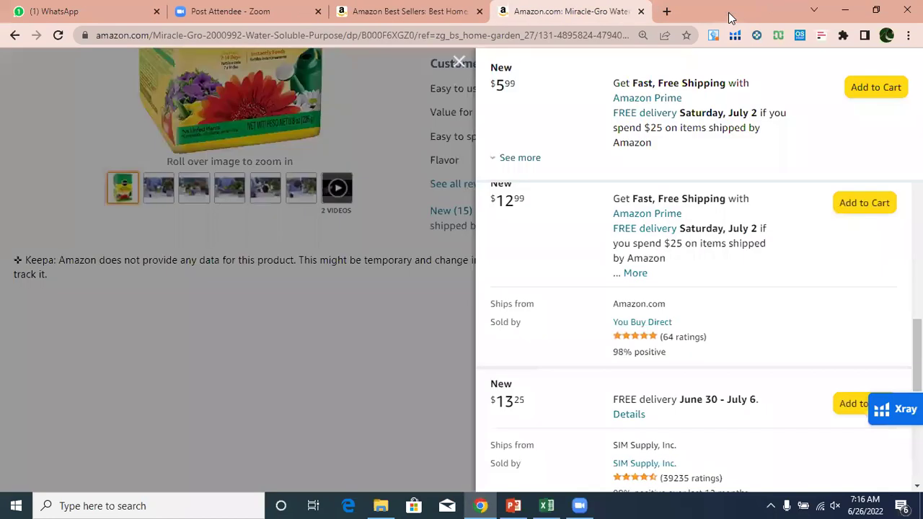
{"action": "left_click", "coordinate": [641, 12]}
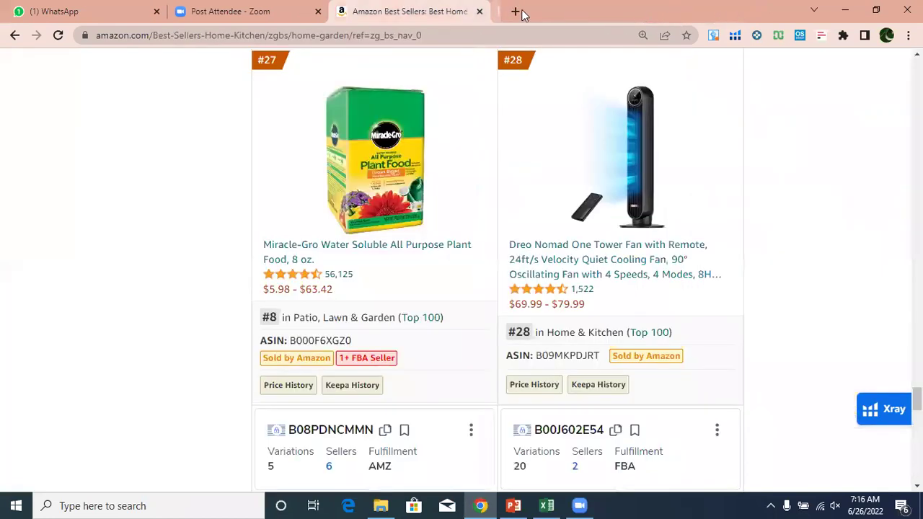
- Open amazon.co.uk in a new tab and accept its cookies
{"action": "left_click", "coordinate": [503, 13]}
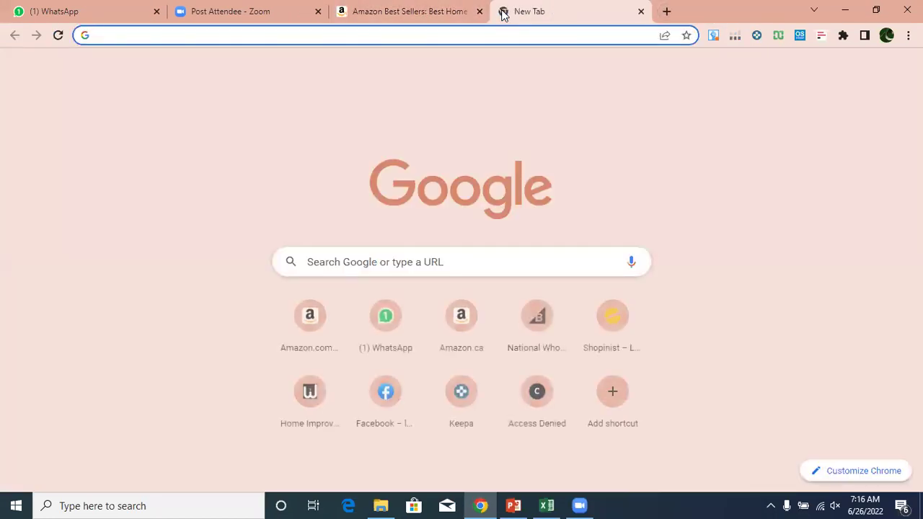
{"action": "type", "text": "amaz"}
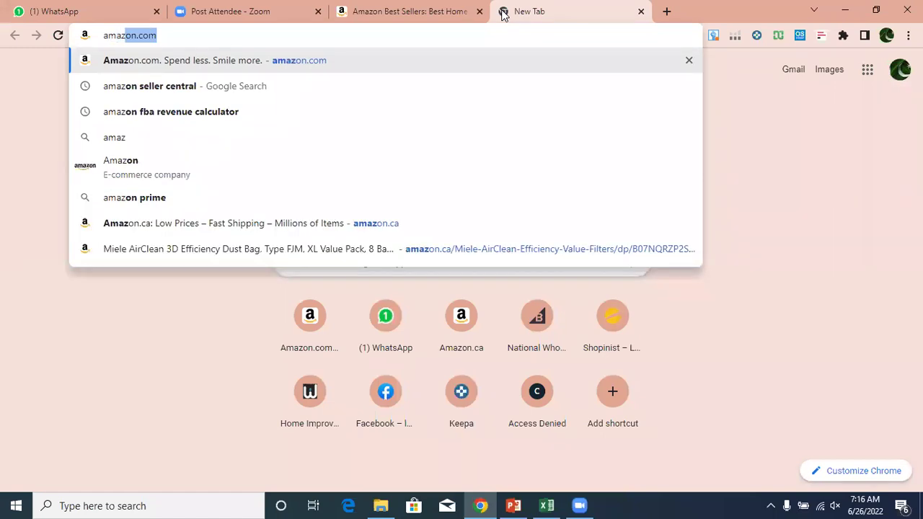
{"action": "type", "text": "on."}
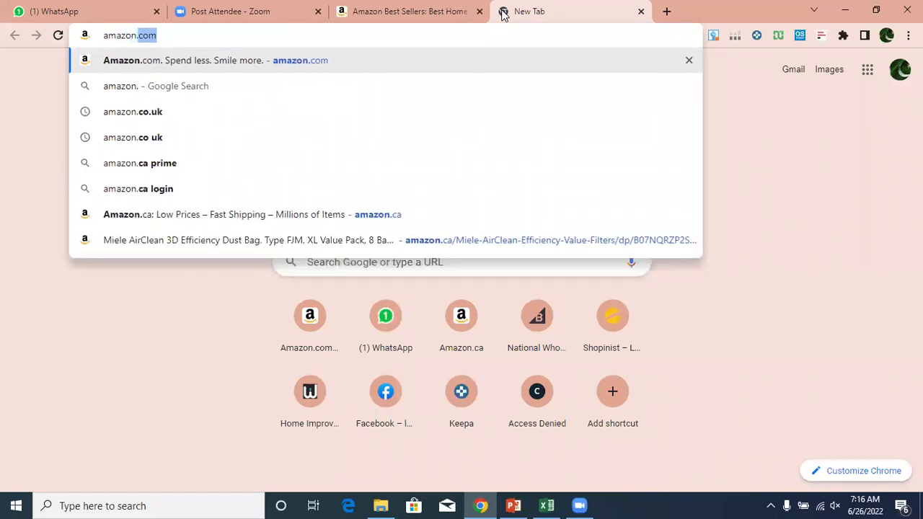
{"action": "type", "text": "co.uk"}
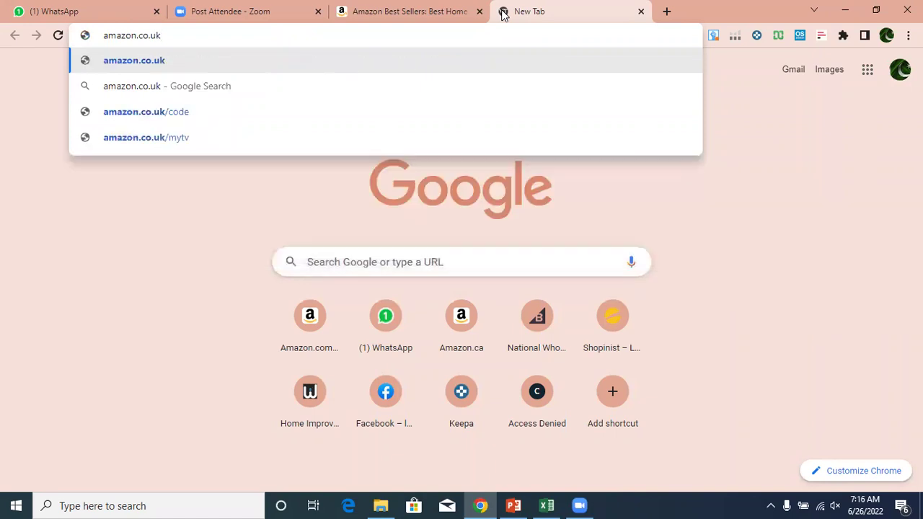
{"action": "key", "text": "Return"}
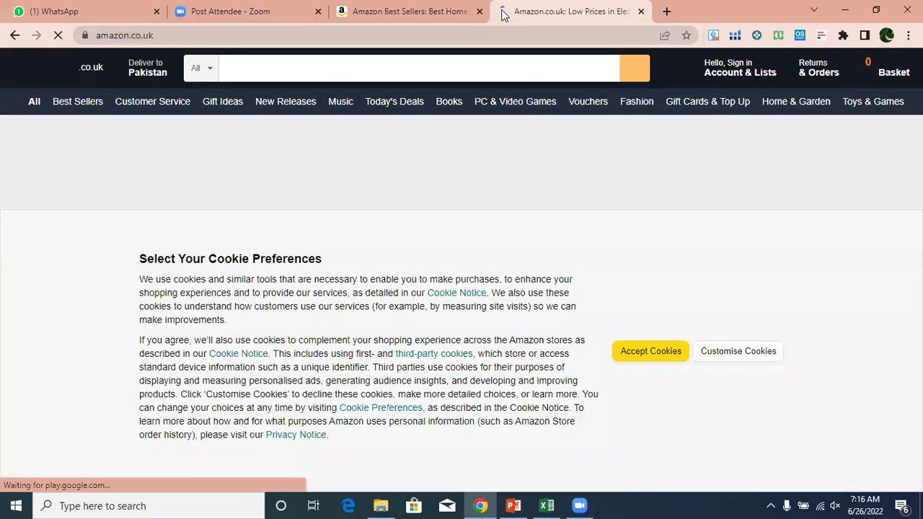
{"action": "left_click", "coordinate": [651, 353]}
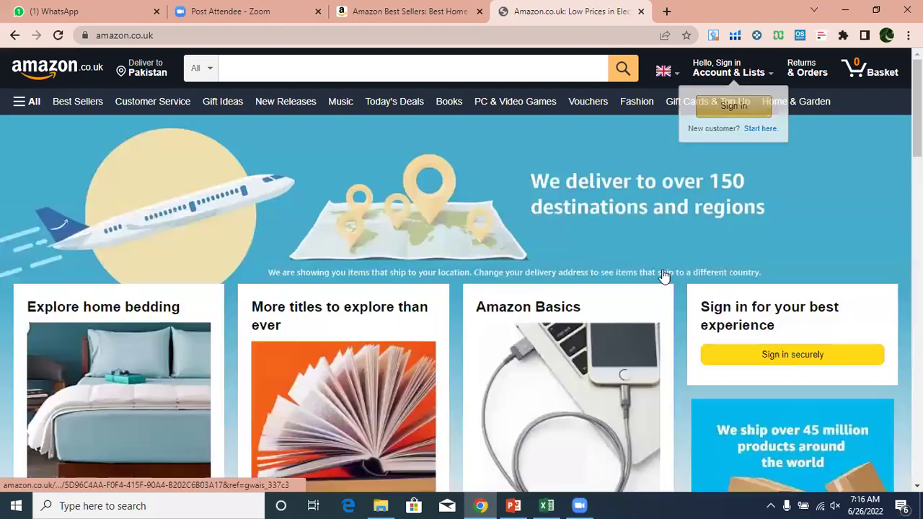
- Set delivery to a Manchester postcode and open the Best Sellers page
{"action": "left_click", "coordinate": [324, 164]}
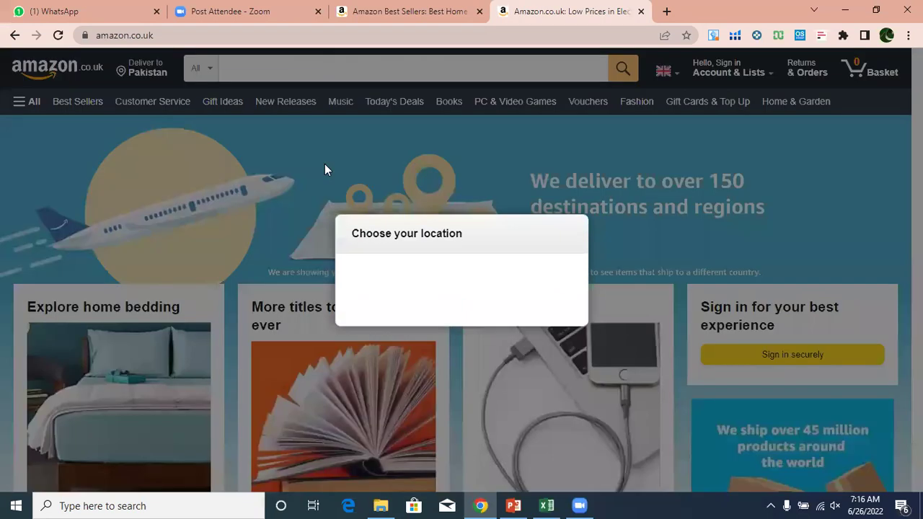
{"action": "left_click", "coordinate": [391, 308]}
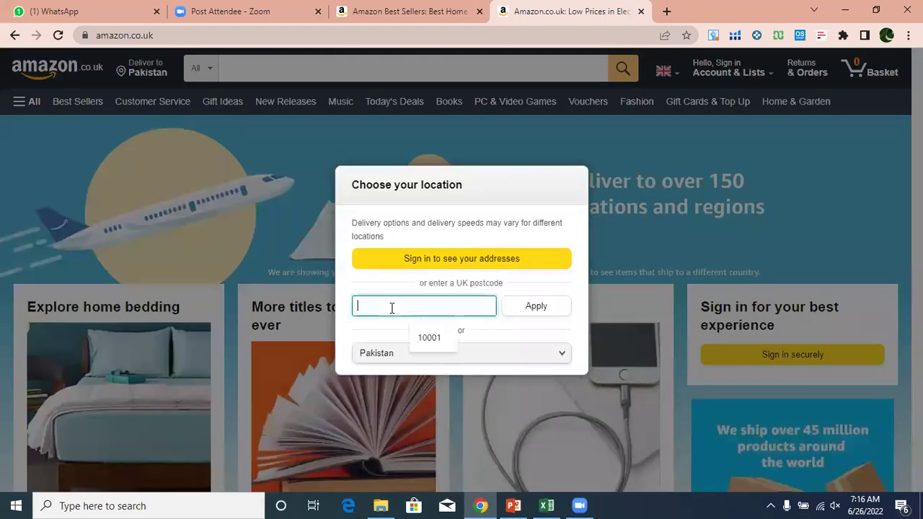
{"action": "type", "text": "M1 1AG"}
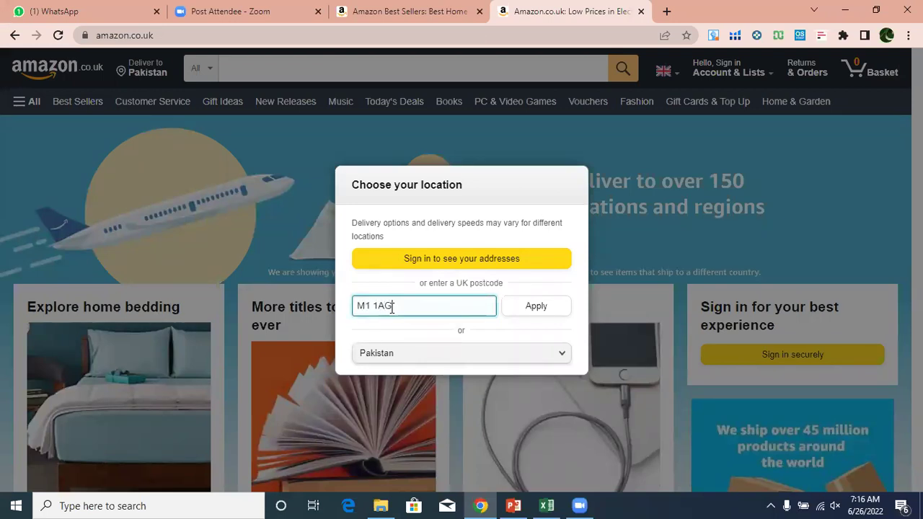
{"action": "left_click", "coordinate": [547, 309]}
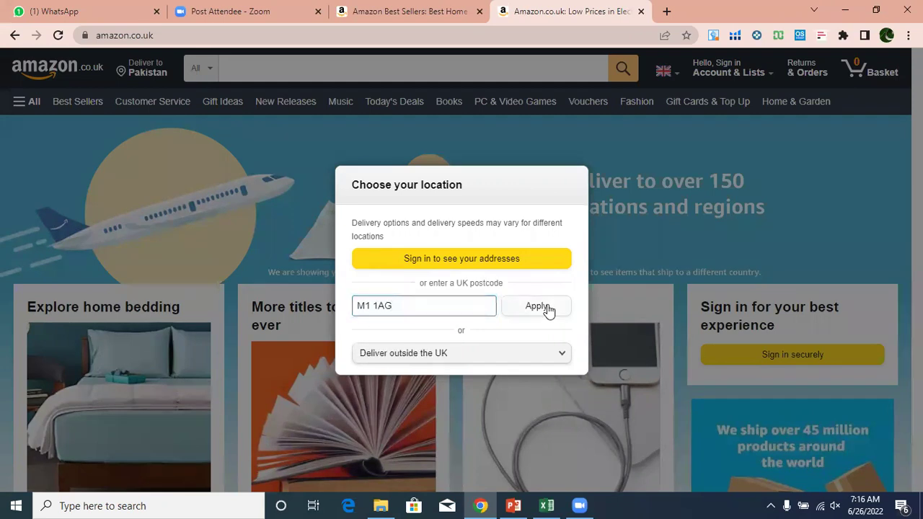
{"action": "left_click", "coordinate": [624, 164]}
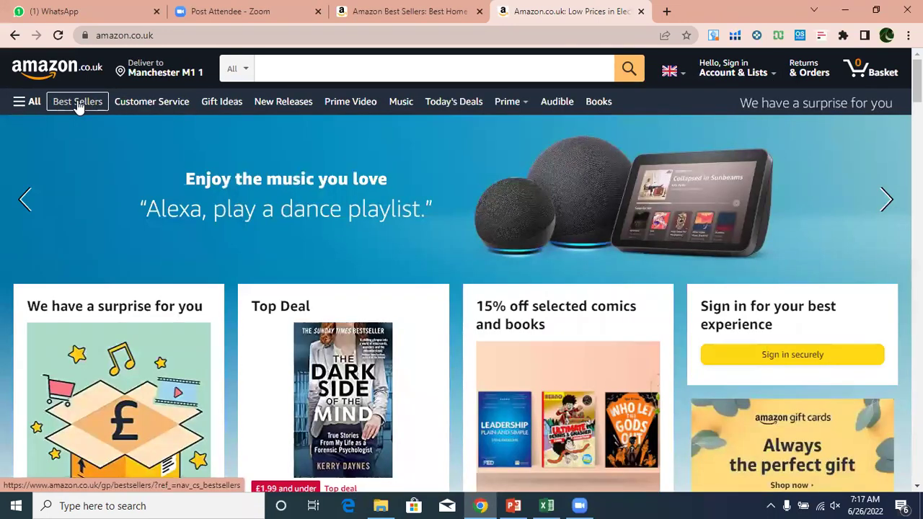
{"action": "left_click", "coordinate": [78, 103]}
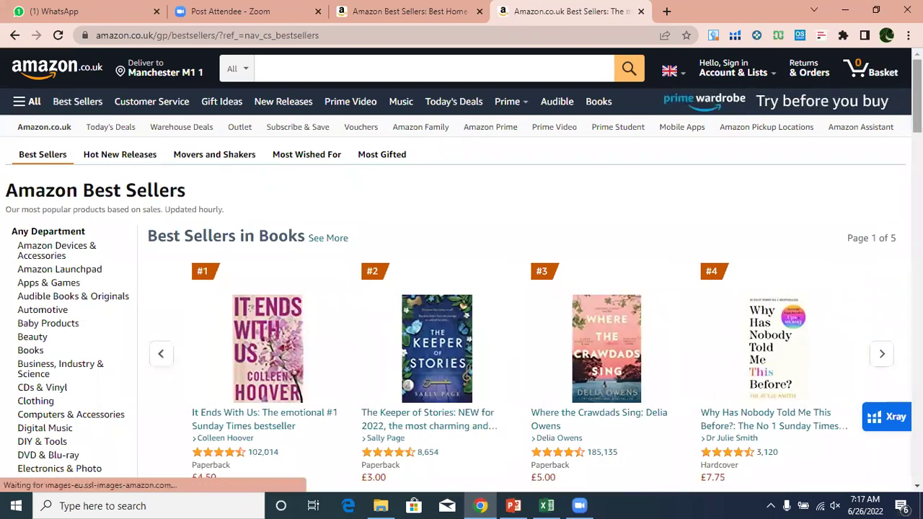
- Switch the Best Sellers list to the Home & Kitchen department
{"action": "scroll", "coordinate": [462, 289], "scroll_direction": "down", "scroll_amount": 3}
{"action": "scroll", "coordinate": [461, 270], "scroll_direction": "down", "scroll_amount": 2}
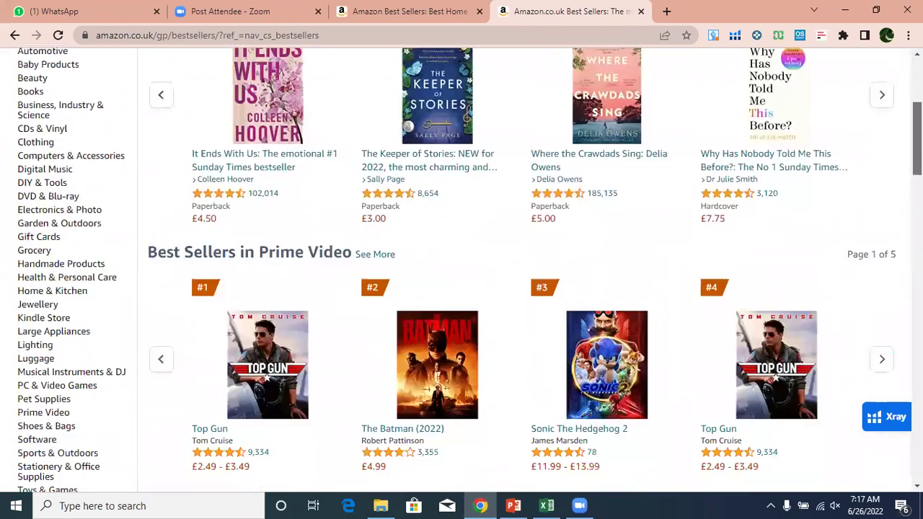
{"action": "left_click", "coordinate": [78, 258]}
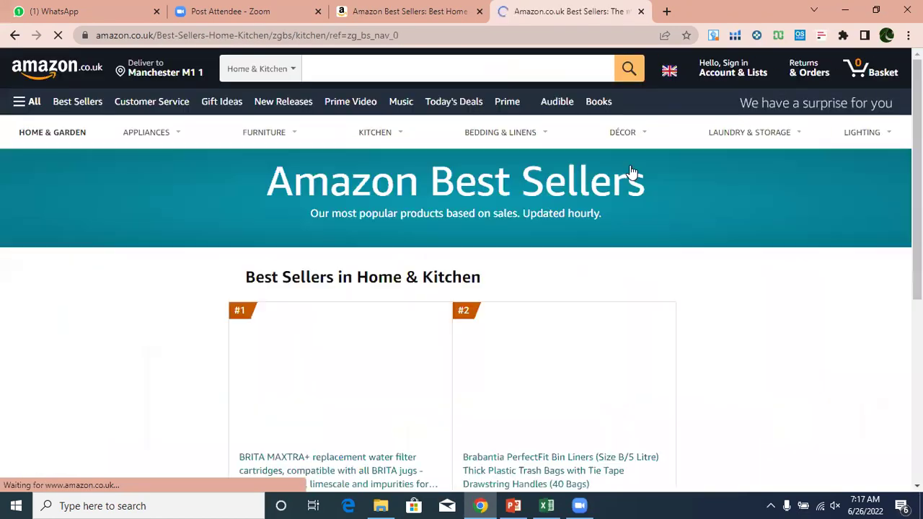
- Scroll down to the #3 Breville Blend Active blender and bring up its link menu
{"action": "scroll", "coordinate": [461, 270], "scroll_direction": "down", "scroll_amount": 3}
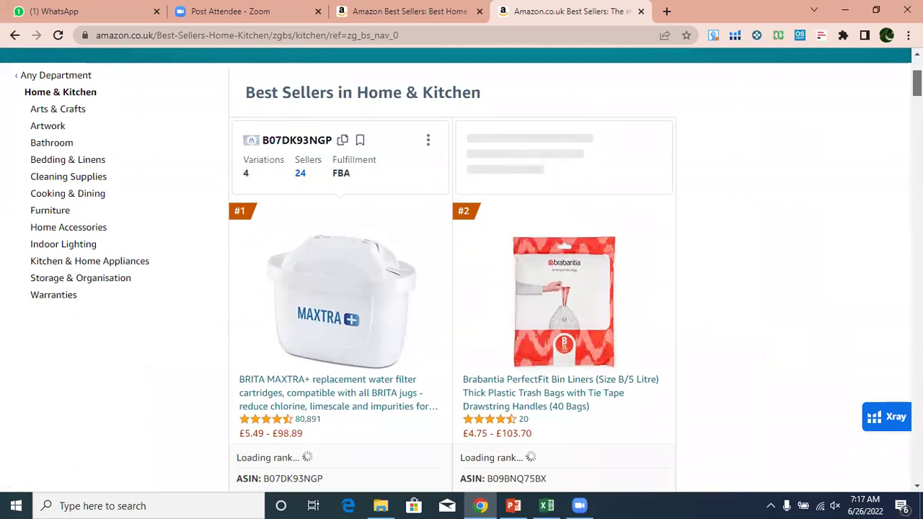
{"action": "scroll", "coordinate": [461, 272], "scroll_direction": "down", "scroll_amount": 2}
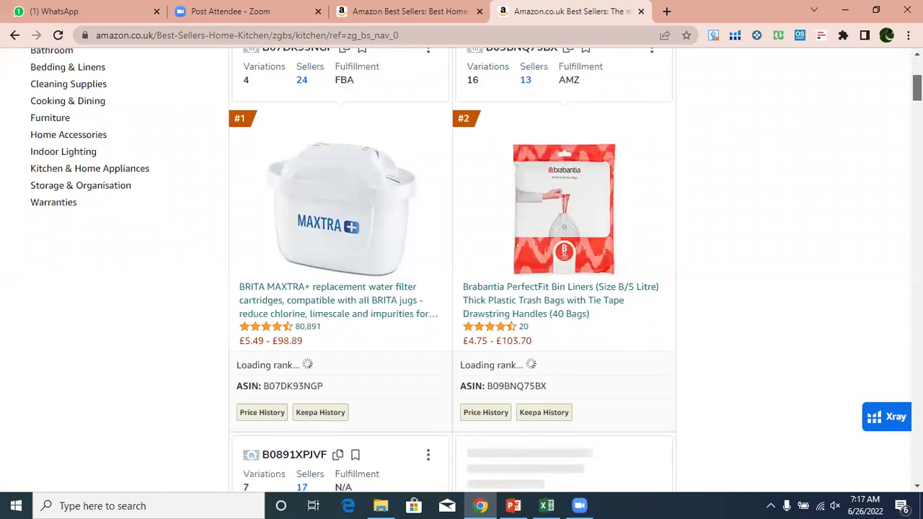
{"action": "scroll", "coordinate": [462, 269], "scroll_direction": "up", "scroll_amount": 2}
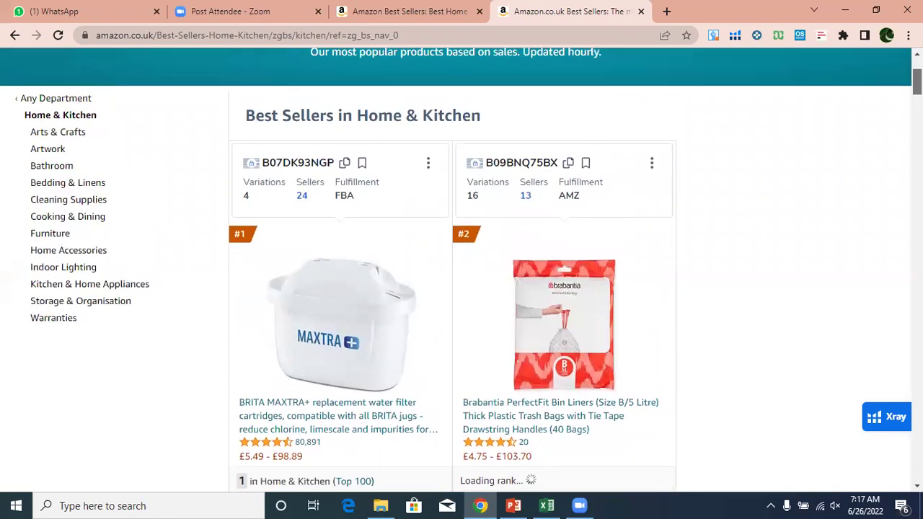
{"action": "scroll", "coordinate": [461, 270], "scroll_direction": "down", "scroll_amount": 1}
{"action": "scroll", "coordinate": [461, 270], "scroll_direction": "down", "scroll_amount": 2}
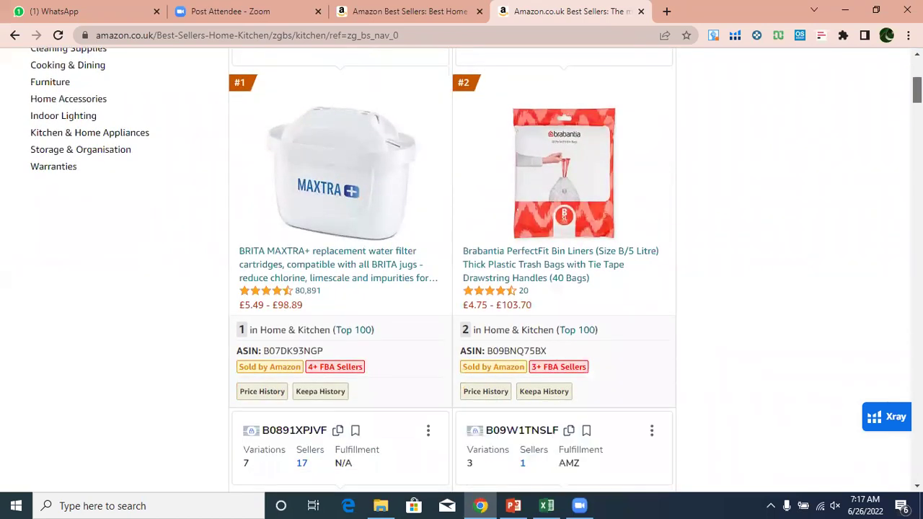
{"action": "scroll", "coordinate": [462, 269], "scroll_direction": "down", "scroll_amount": 2}
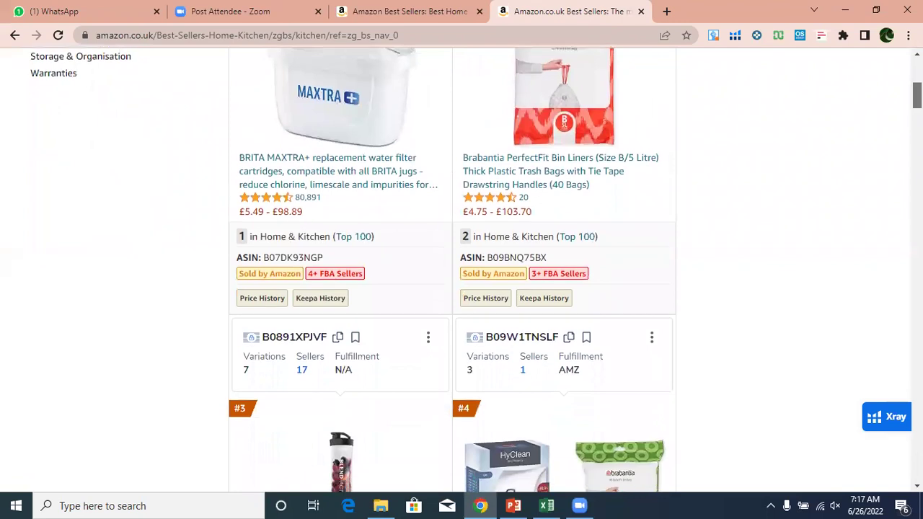
{"action": "scroll", "coordinate": [461, 269], "scroll_direction": "down", "scroll_amount": 2}
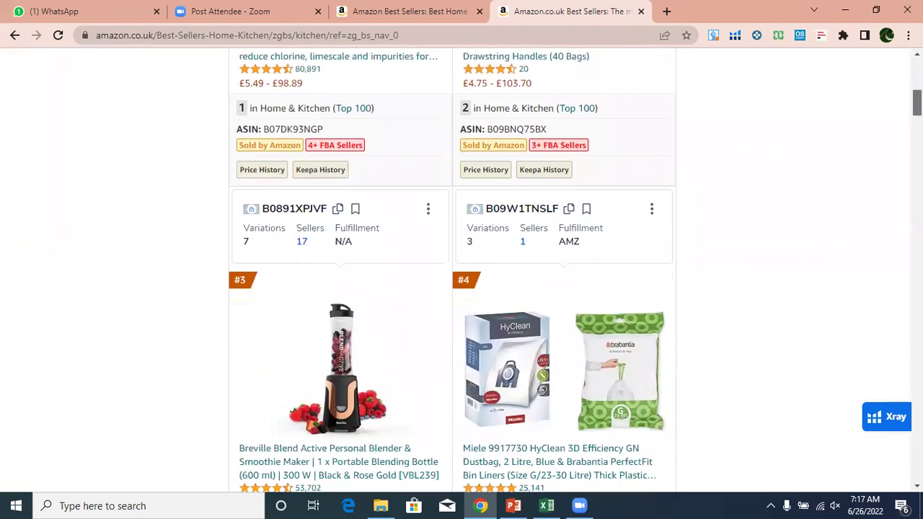
{"action": "scroll", "coordinate": [461, 269], "scroll_direction": "down", "scroll_amount": 2}
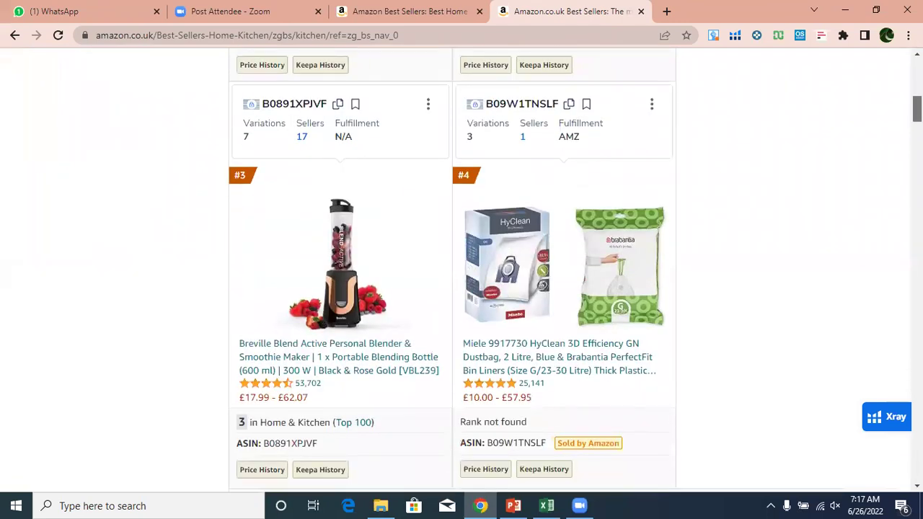
{"action": "scroll", "coordinate": [461, 270], "scroll_direction": "down", "scroll_amount": 1}
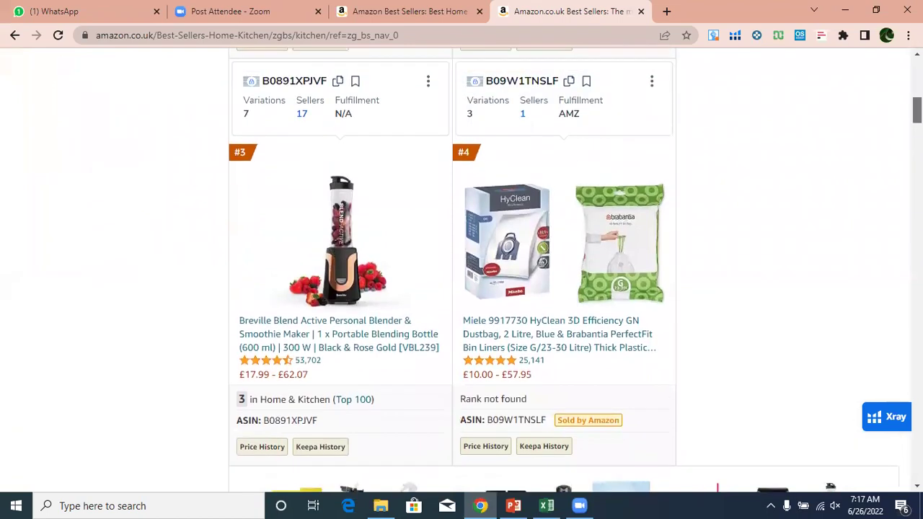
{"action": "scroll", "coordinate": [391, 243], "scroll_direction": "down", "scroll_amount": 2}
{"action": "right_click", "coordinate": [369, 240]}
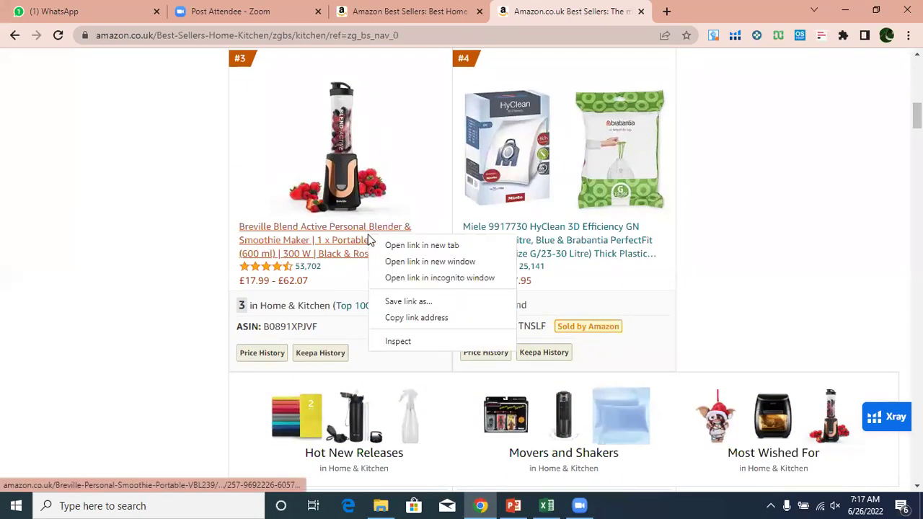
- Open the Breville blender in a new tab and select its full product title
{"action": "left_click", "coordinate": [384, 245]}
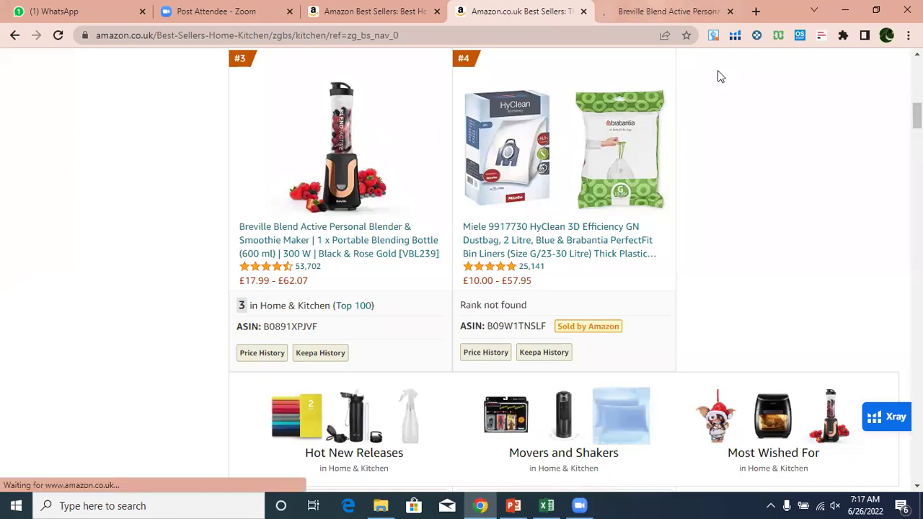
{"action": "key", "text": "ctrl+Tab"}
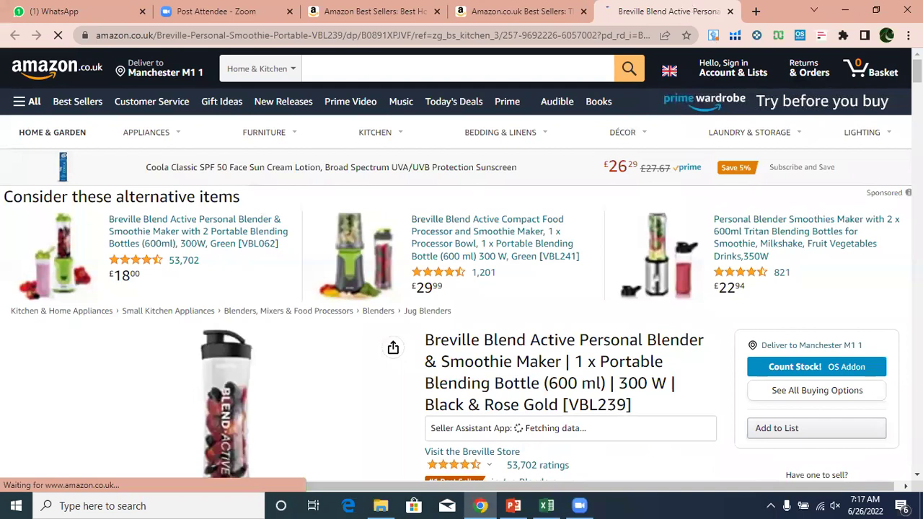
{"action": "scroll", "coordinate": [462, 259], "scroll_direction": "down", "scroll_amount": 2}
{"action": "scroll", "coordinate": [461, 263], "scroll_direction": "down", "scroll_amount": 1}
{"action": "scroll", "coordinate": [461, 259], "scroll_direction": "up", "scroll_amount": 1}
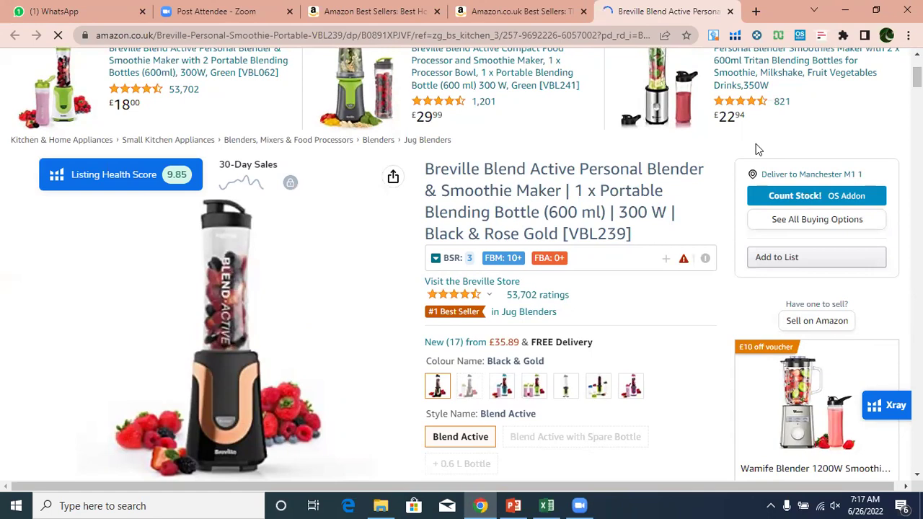
{"action": "left_click_drag", "start_coordinate": [422, 171], "coordinate": [647, 239]}
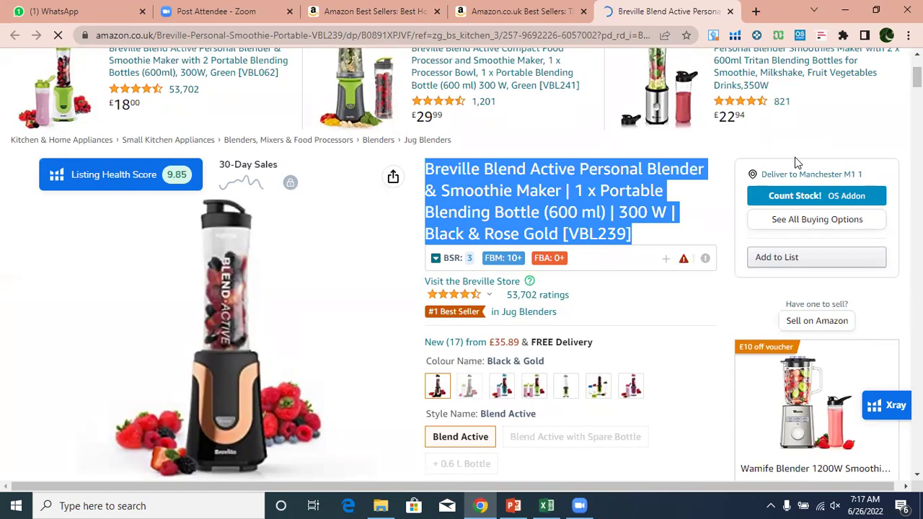
- Go back to the Home & Kitchen Best Sellers tab
{"action": "left_click", "coordinate": [540, 11]}
{"action": "mouse_move", "coordinate": [476, 194]}
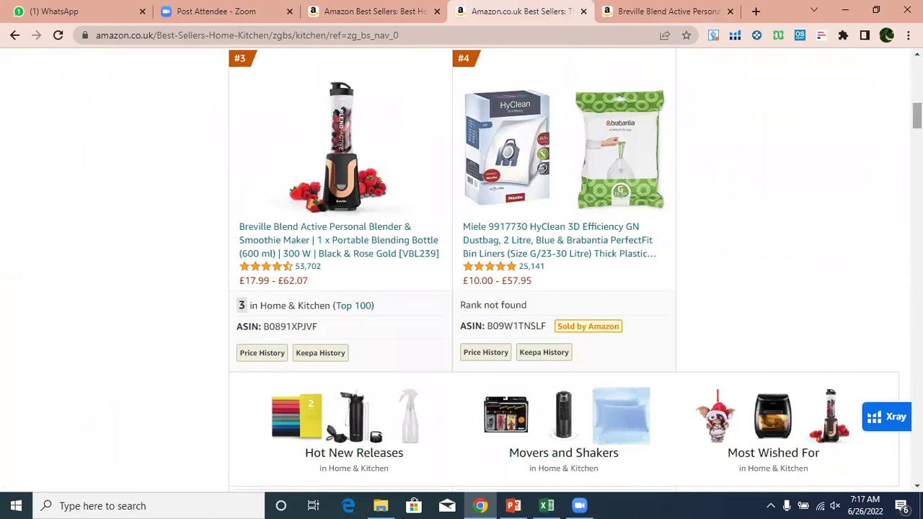
{"action": "scroll", "coordinate": [727, 154], "scroll_direction": "up", "scroll_amount": 5}
- Open the #2 Brabantia PerfectFit bin liners in a new tab and view it
{"action": "mouse_move", "coordinate": [525, 207]}
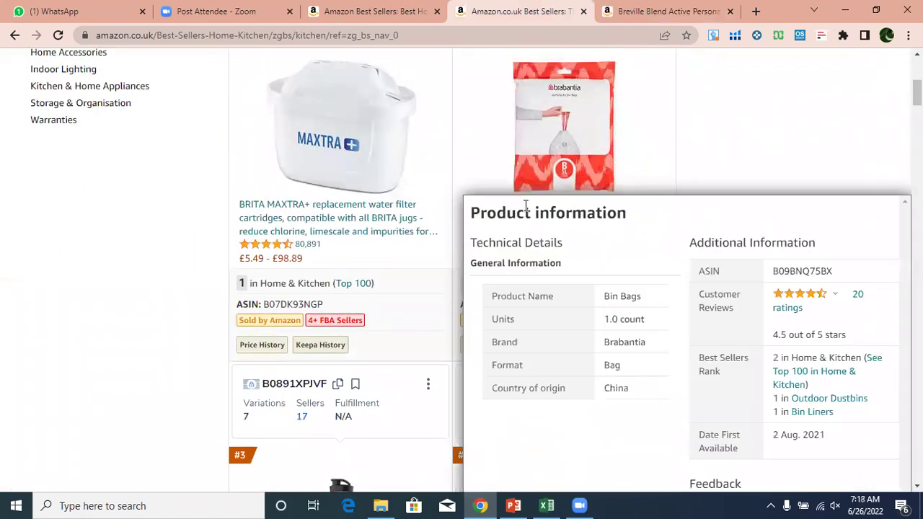
{"action": "right_click", "coordinate": [539, 176]}
{"action": "left_click", "coordinate": [548, 183]}
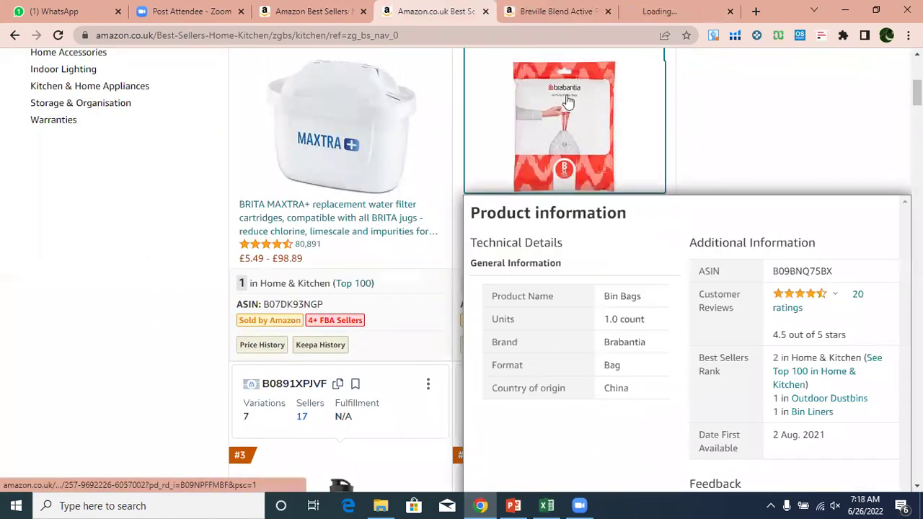
{"action": "left_click", "coordinate": [647, 10]}
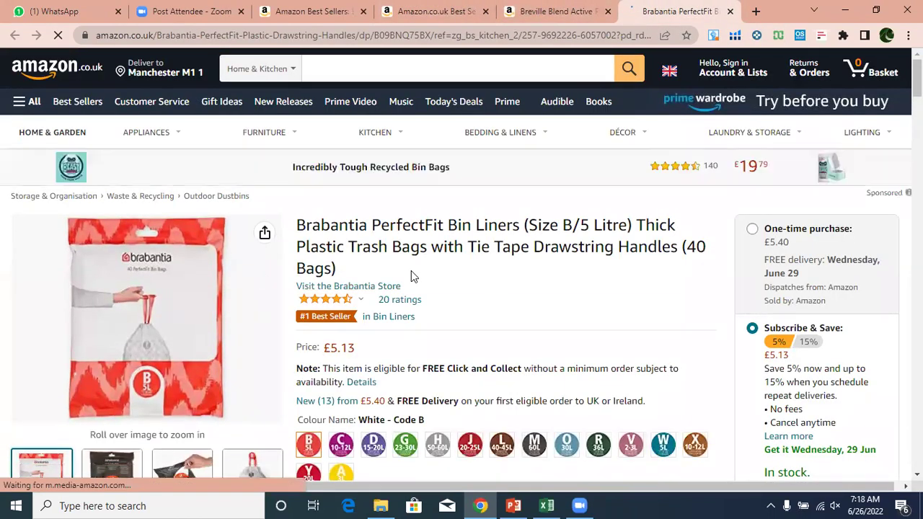
- Return to the Breville blender page, clear the title selection and scroll its details
{"action": "left_click", "coordinate": [544, 10]}
{"action": "left_click", "coordinate": [882, 130]}
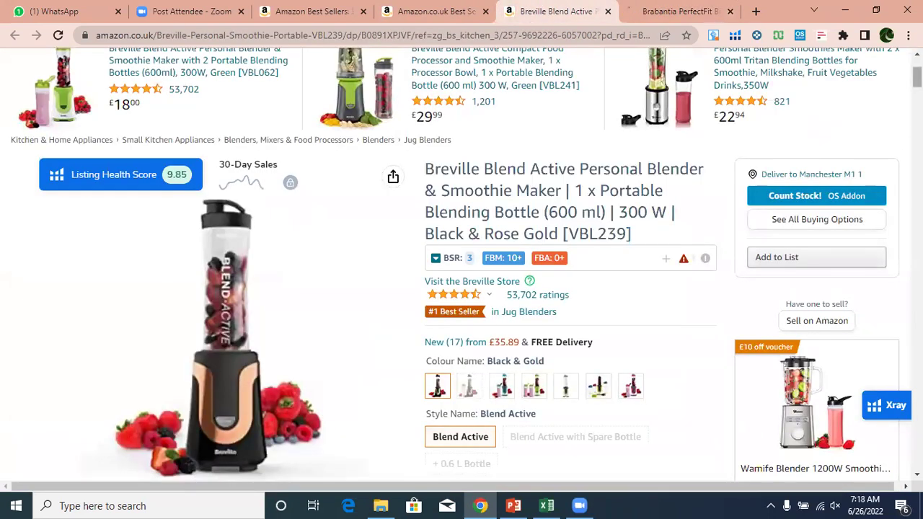
{"action": "scroll", "coordinate": [461, 265], "scroll_direction": "down", "scroll_amount": 2}
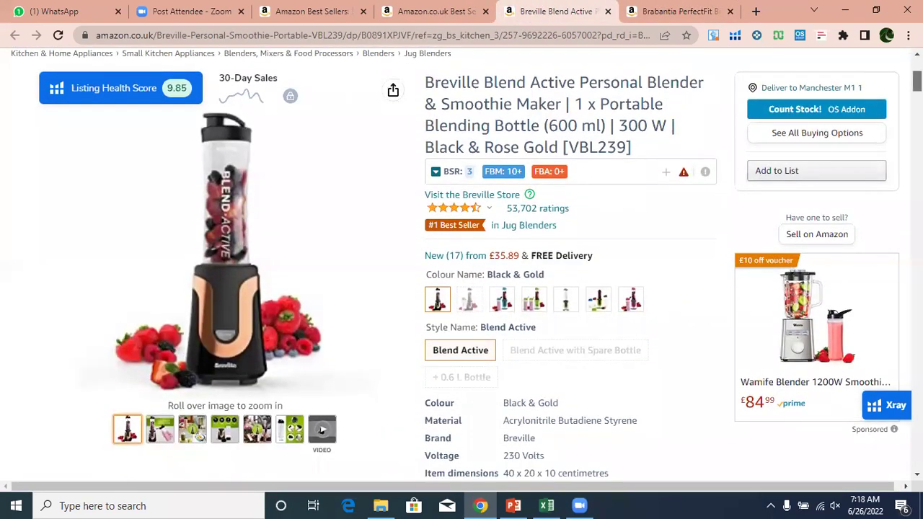
{"action": "scroll", "coordinate": [442, 270], "scroll_direction": "up", "scroll_amount": 2}
{"action": "scroll", "coordinate": [442, 270], "scroll_direction": "down", "scroll_amount": 1}
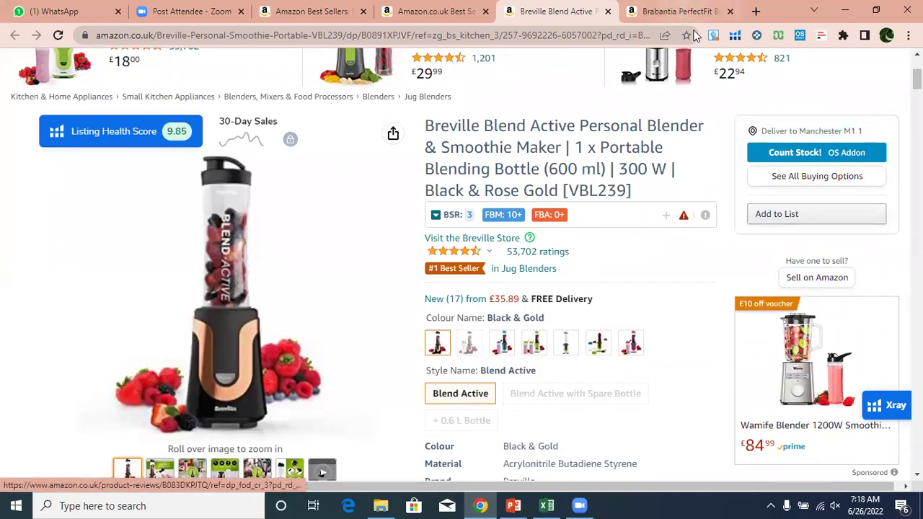
- Scroll through the Brabantia page, then review the Breville blender's BSR 3 and £35.89 price
{"action": "left_click", "coordinate": [681, 12]}
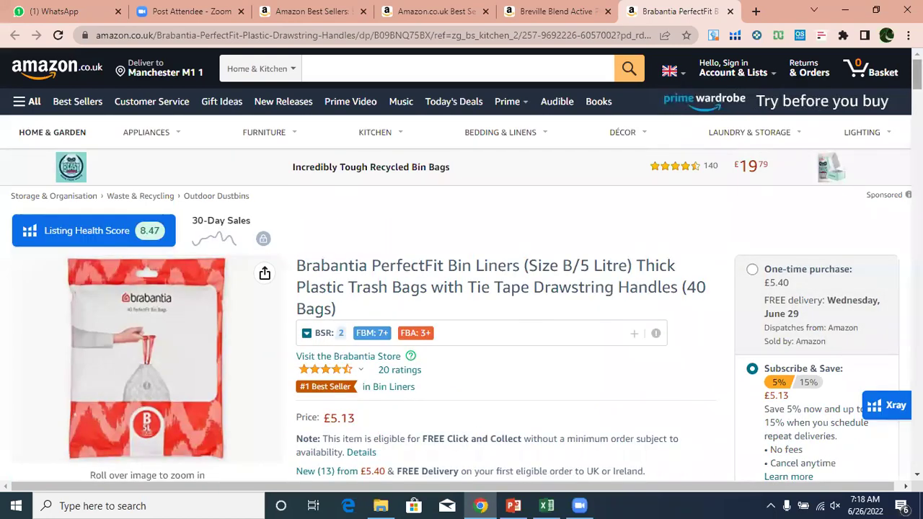
{"action": "scroll", "coordinate": [462, 273], "scroll_direction": "down", "scroll_amount": 5}
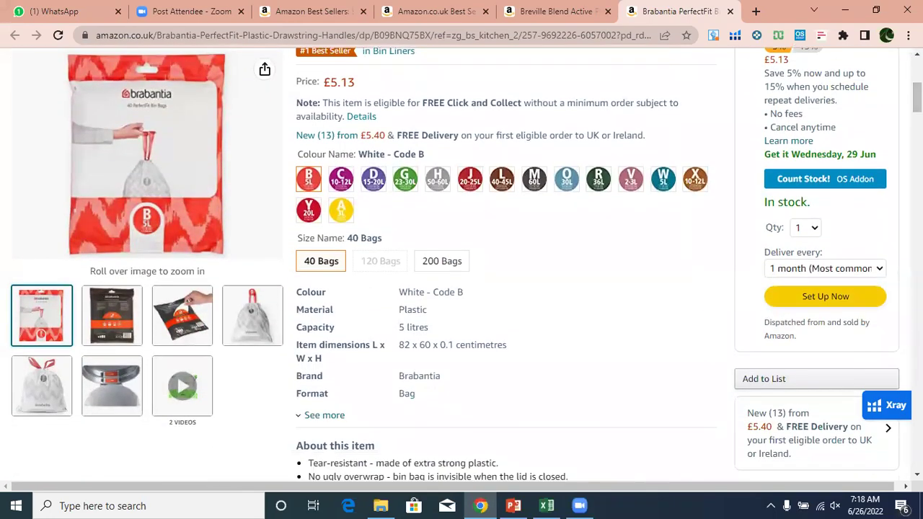
{"action": "scroll", "coordinate": [752, 324], "scroll_direction": "down", "scroll_amount": 3}
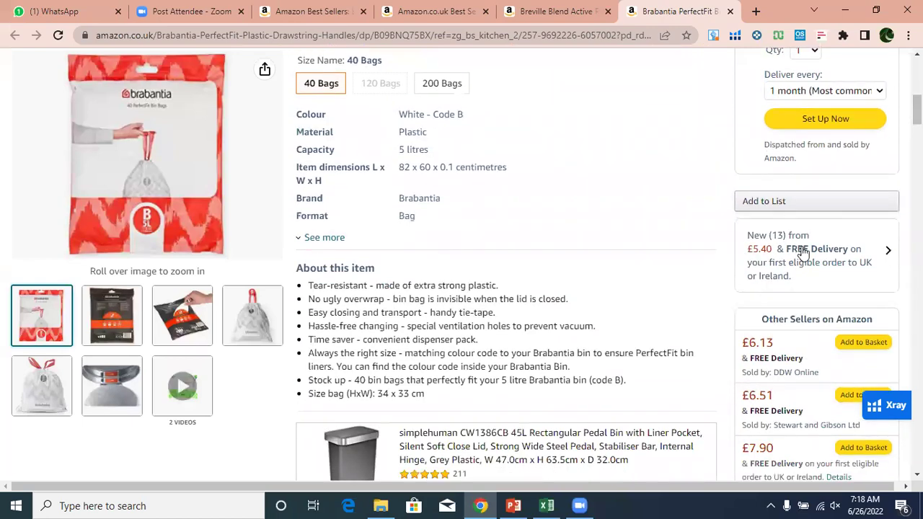
{"action": "left_click", "coordinate": [595, 8]}
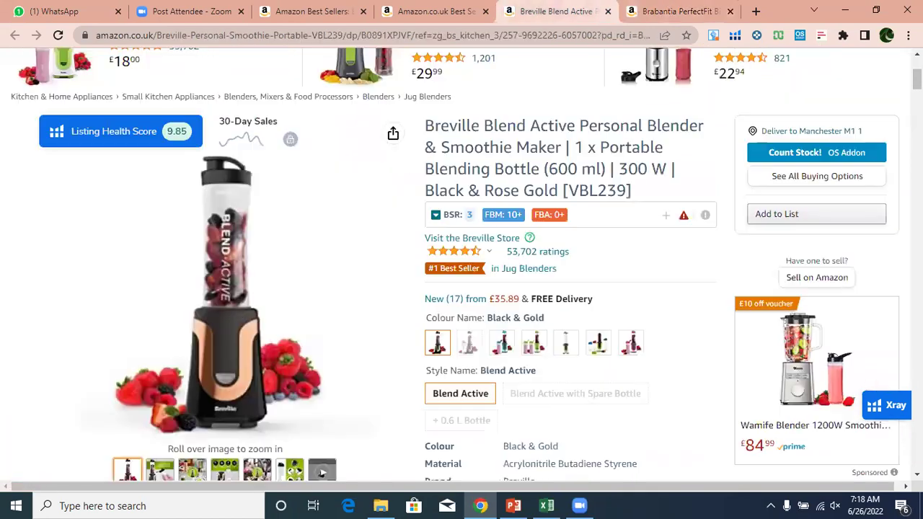
{"action": "scroll", "coordinate": [570, 288], "scroll_direction": "down", "scroll_amount": 8}
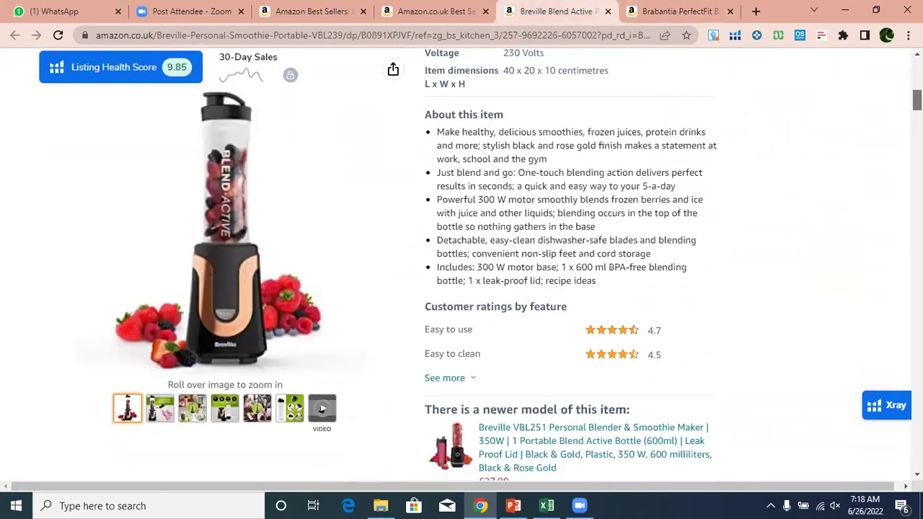
{"action": "scroll", "coordinate": [569, 288], "scroll_direction": "up", "scroll_amount": 9}
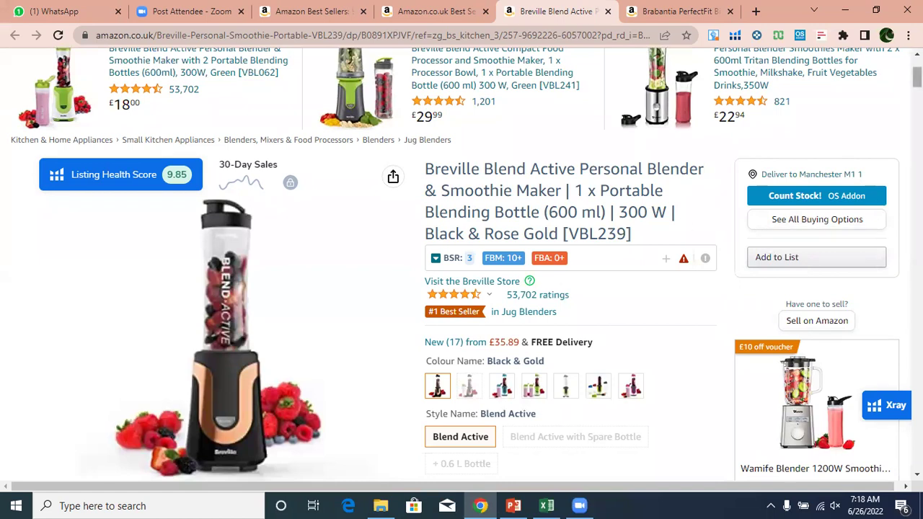
{"action": "scroll", "coordinate": [462, 264], "scroll_direction": "down", "scroll_amount": 3}
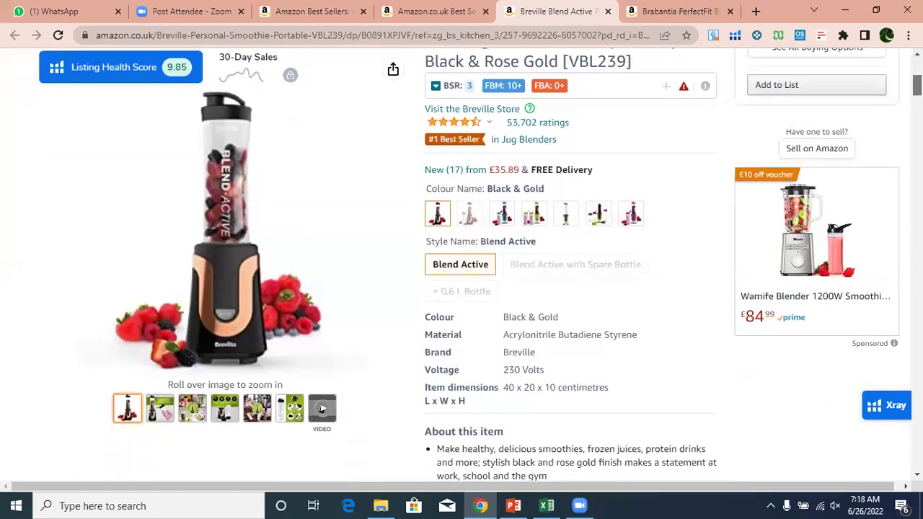
{"action": "scroll", "coordinate": [151, 477], "scroll_direction": "up", "scroll_amount": 3}
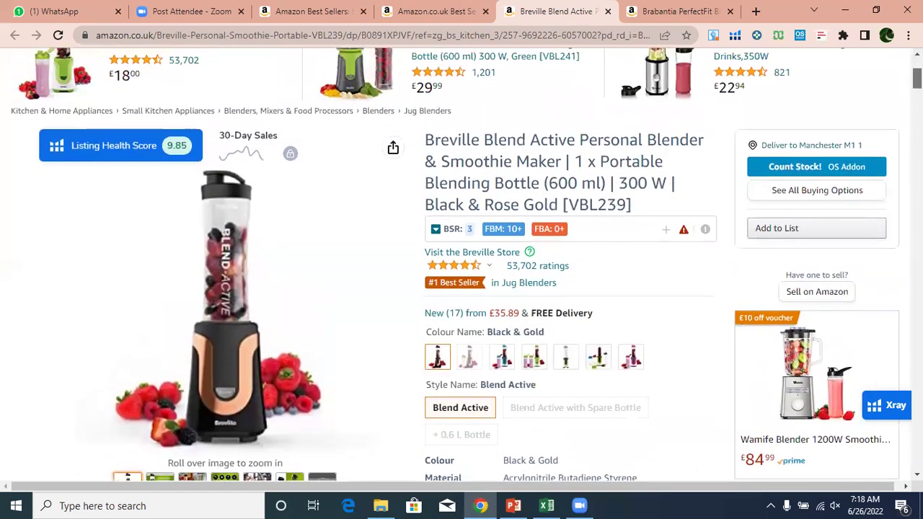
{"action": "scroll", "coordinate": [483, 317], "scroll_direction": "down", "scroll_amount": 1}
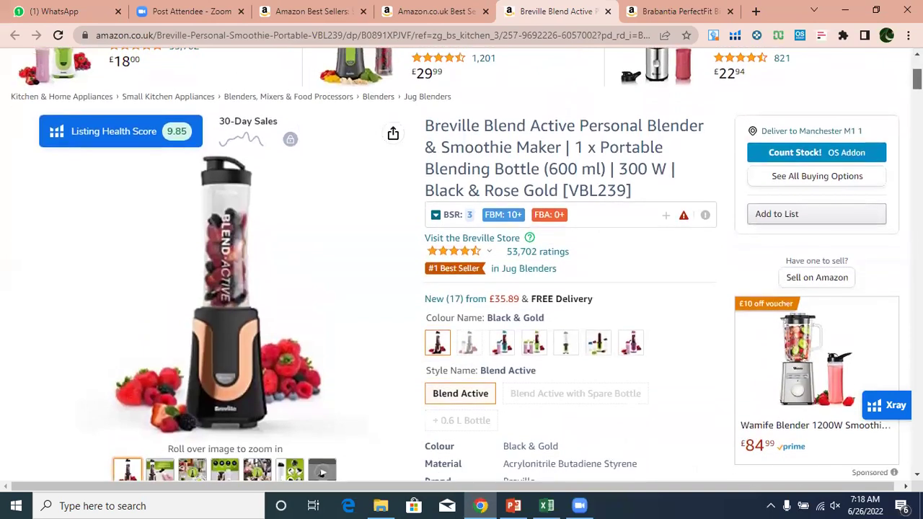
- Review the Breville blender's 17 seller offers, then close its tab
{"action": "left_click", "coordinate": [806, 184]}
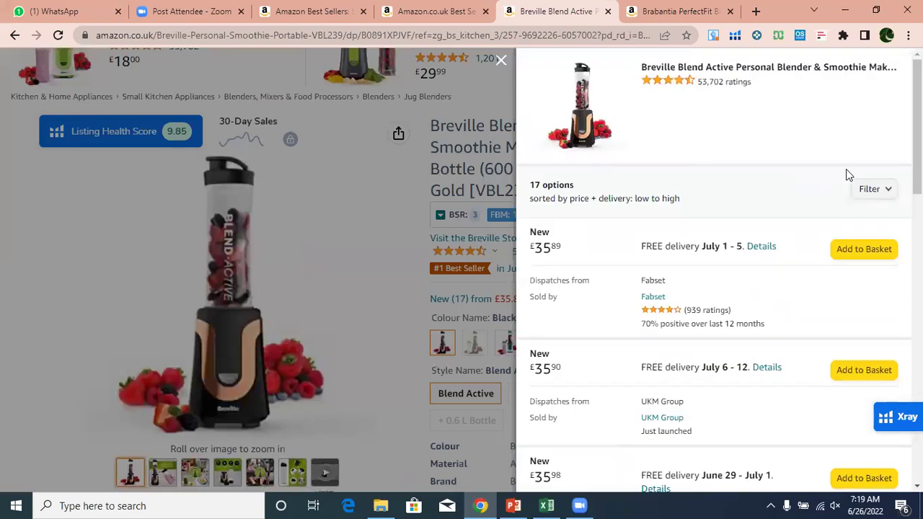
{"action": "scroll", "coordinate": [896, 225], "scroll_direction": "down", "scroll_amount": 4}
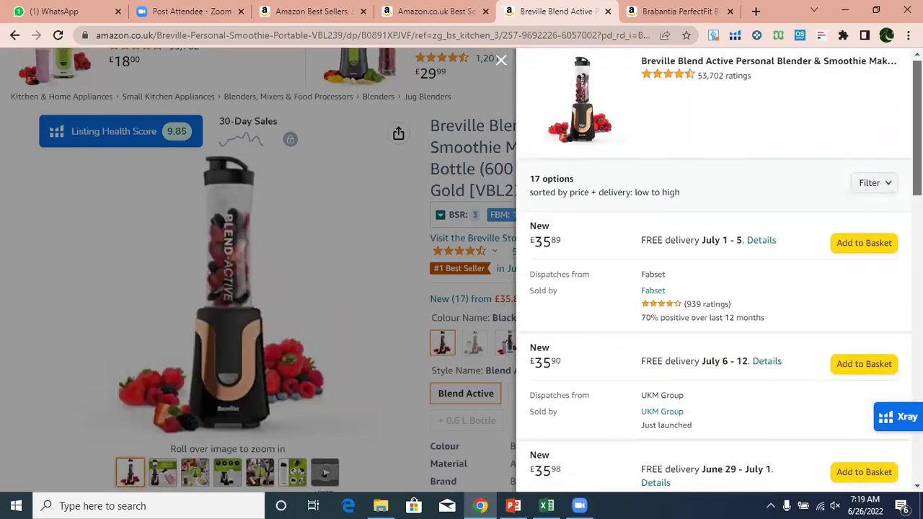
{"action": "scroll", "coordinate": [896, 225], "scroll_direction": "down", "scroll_amount": 10}
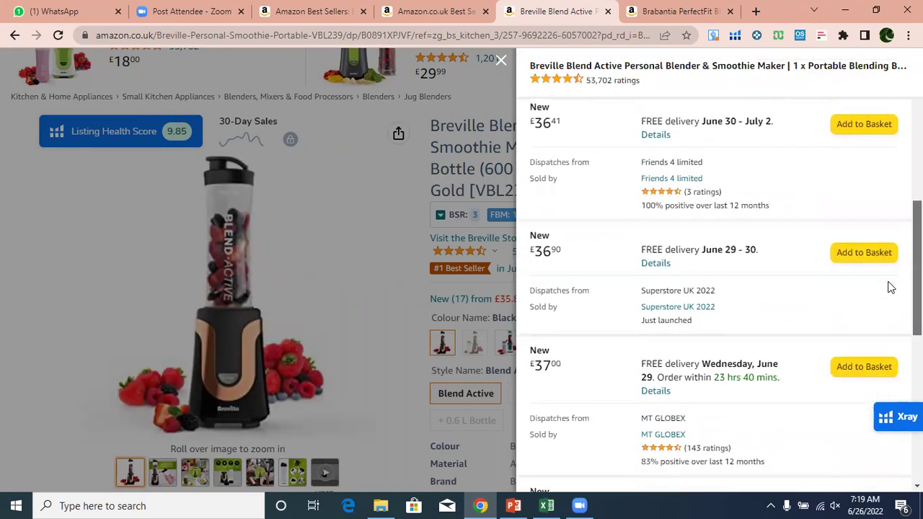
{"action": "scroll", "coordinate": [786, 217], "scroll_direction": "up", "scroll_amount": 10}
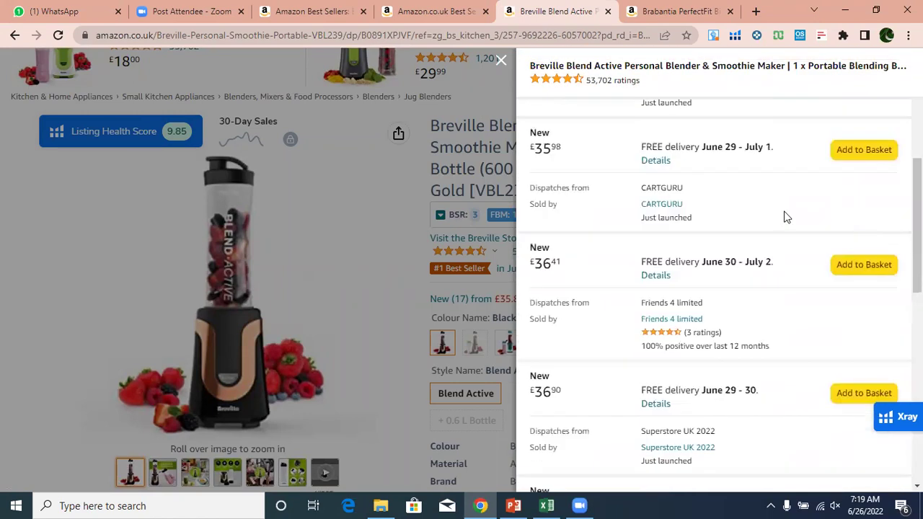
{"action": "left_click", "coordinate": [607, 11]}
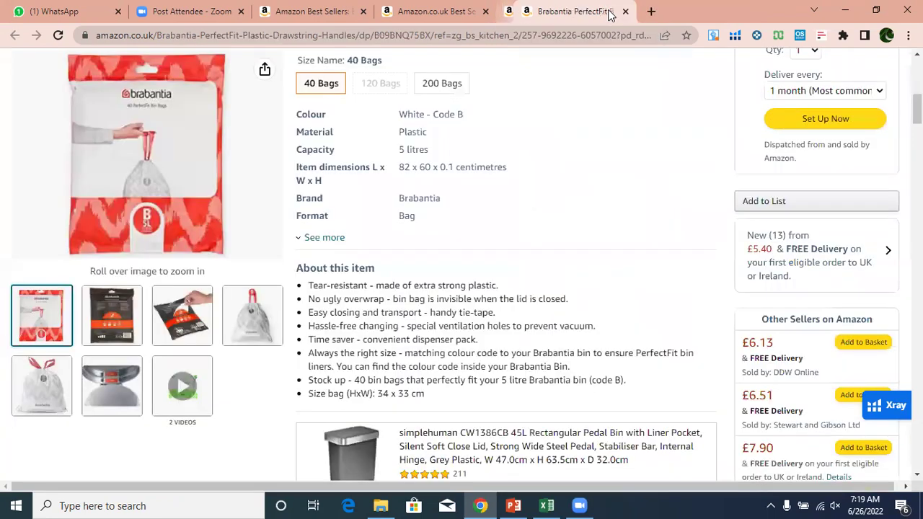
- List the Brabantia liners' 12 other sellers from £5.40 and open Click buddy limited's page
{"action": "scroll", "coordinate": [888, 207], "scroll_direction": "down", "scroll_amount": 1}
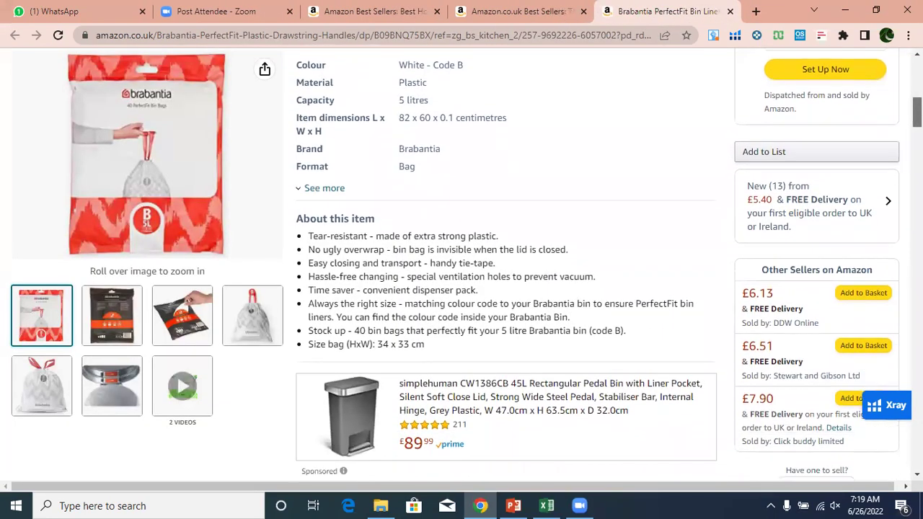
{"action": "left_click", "coordinate": [888, 206]}
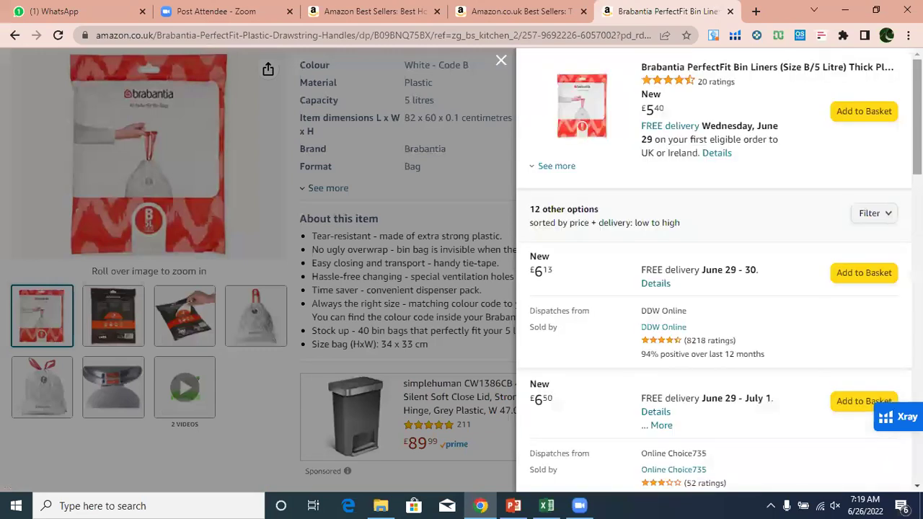
{"action": "scroll", "coordinate": [719, 268], "scroll_direction": "down", "scroll_amount": 4}
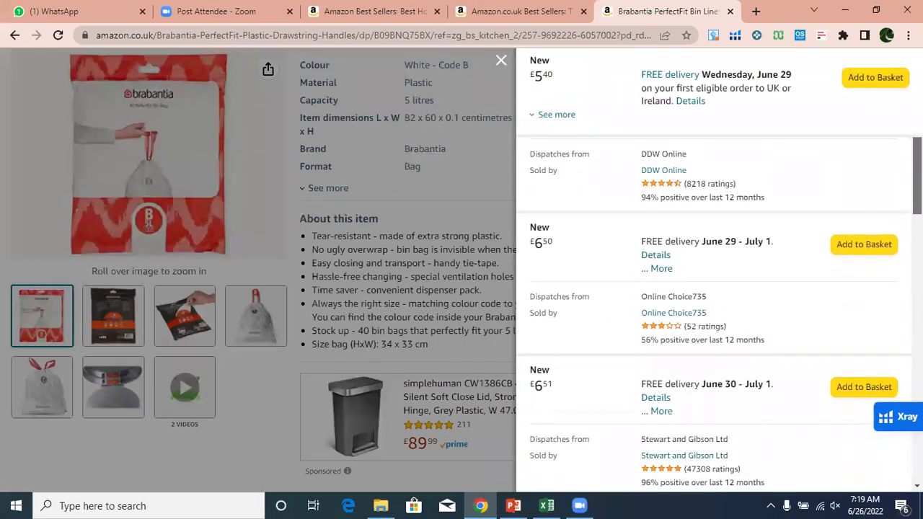
{"action": "scroll", "coordinate": [720, 267], "scroll_direction": "down", "scroll_amount": 3}
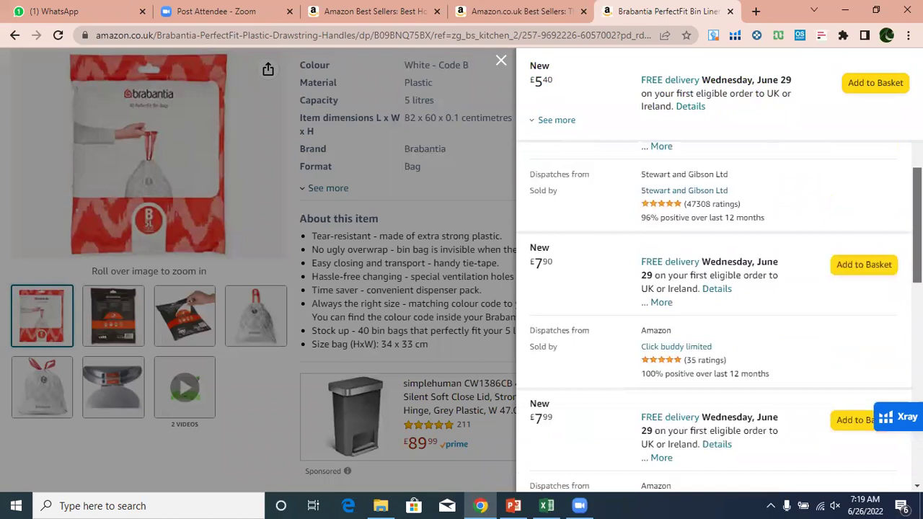
{"action": "scroll", "coordinate": [764, 254], "scroll_direction": "down", "scroll_amount": 1}
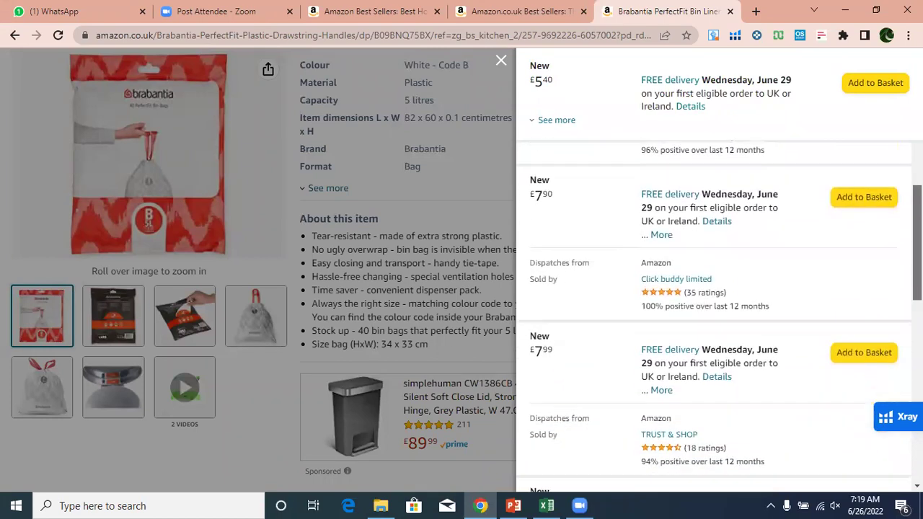
{"action": "left_click", "coordinate": [685, 282]}
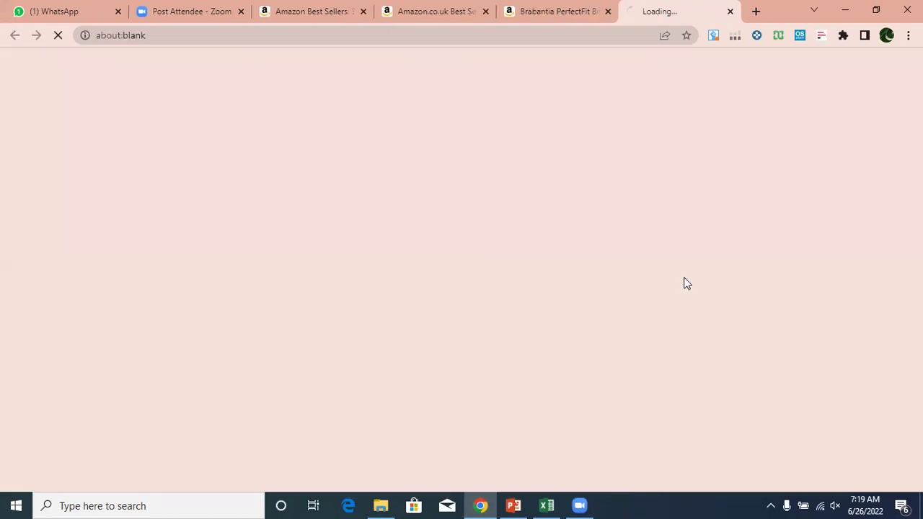
{"action": "left_click", "coordinate": [554, 21]}
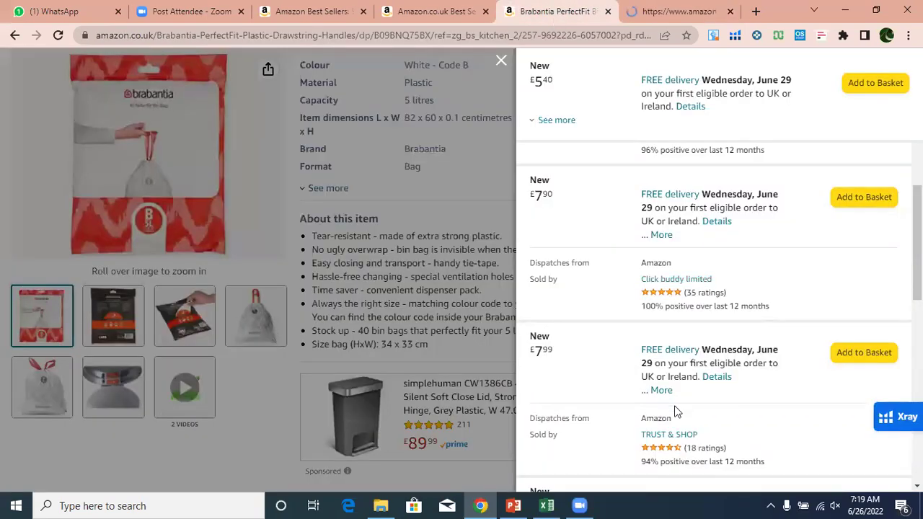
- Open the TRUST & SHOP seller page, then show all products from Click buddy limited
{"action": "left_click", "coordinate": [675, 433]}
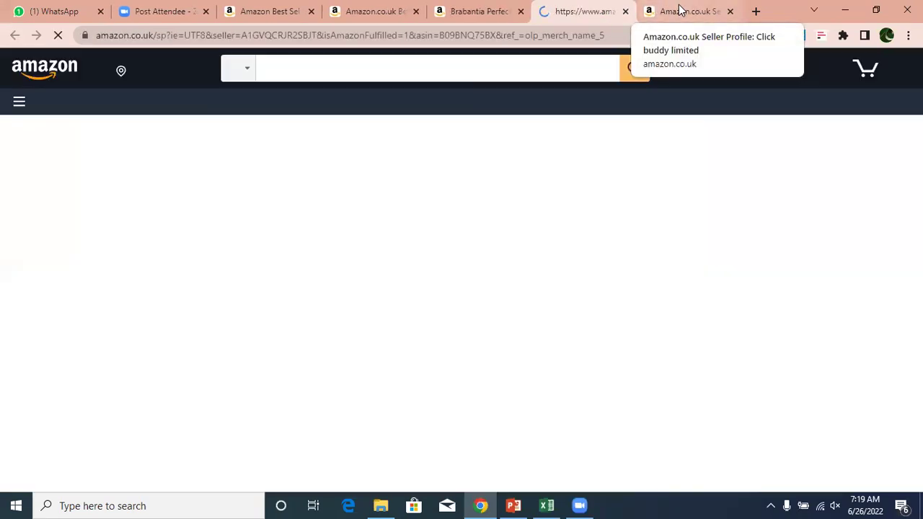
{"action": "left_click", "coordinate": [680, 9]}
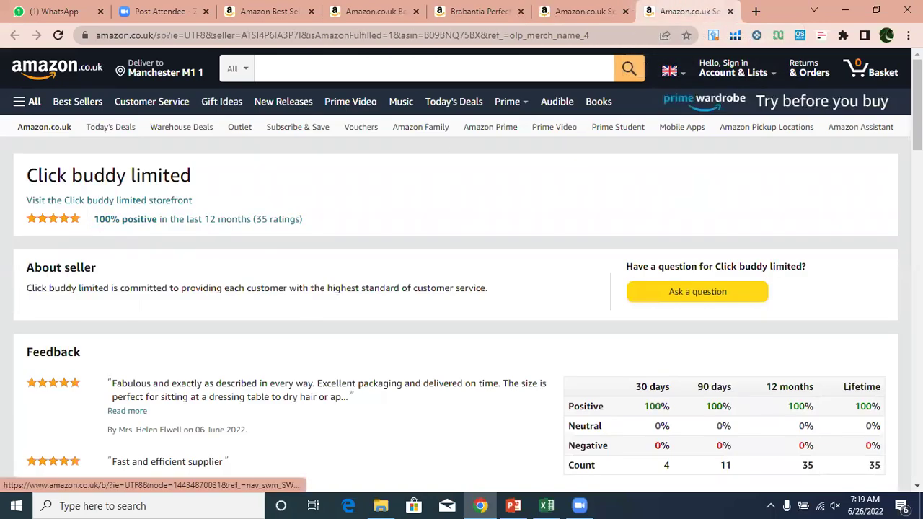
{"action": "scroll", "coordinate": [678, 179], "scroll_direction": "down", "scroll_amount": 1}
{"action": "scroll", "coordinate": [461, 268], "scroll_direction": "down", "scroll_amount": 5}
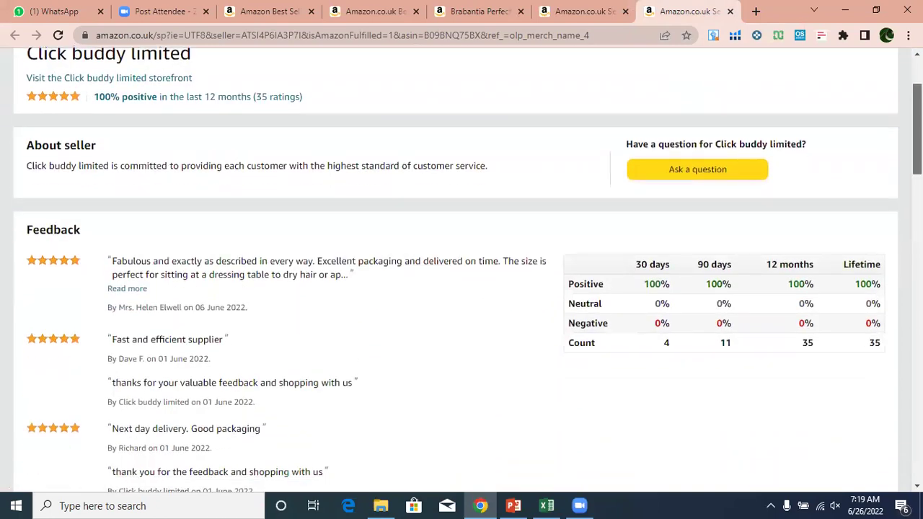
{"action": "scroll", "coordinate": [82, 392], "scroll_direction": "down", "scroll_amount": 8}
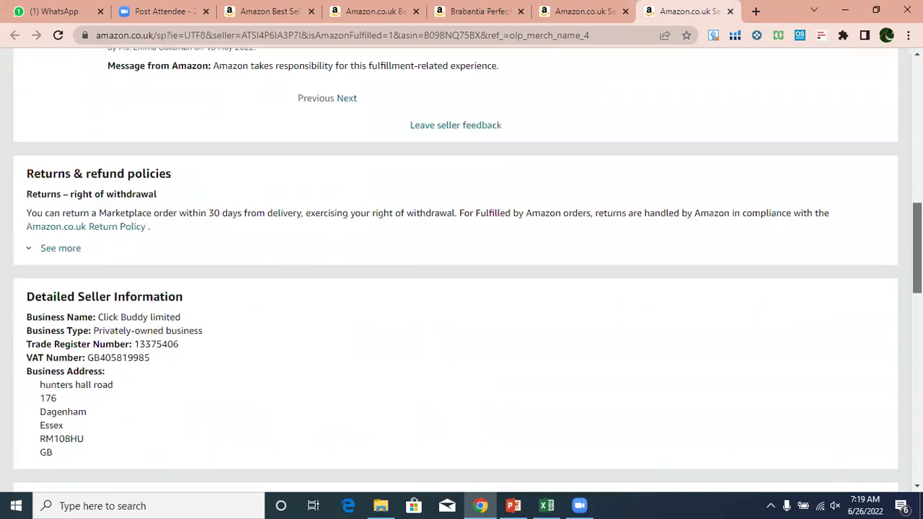
{"action": "left_click", "coordinate": [52, 402]}
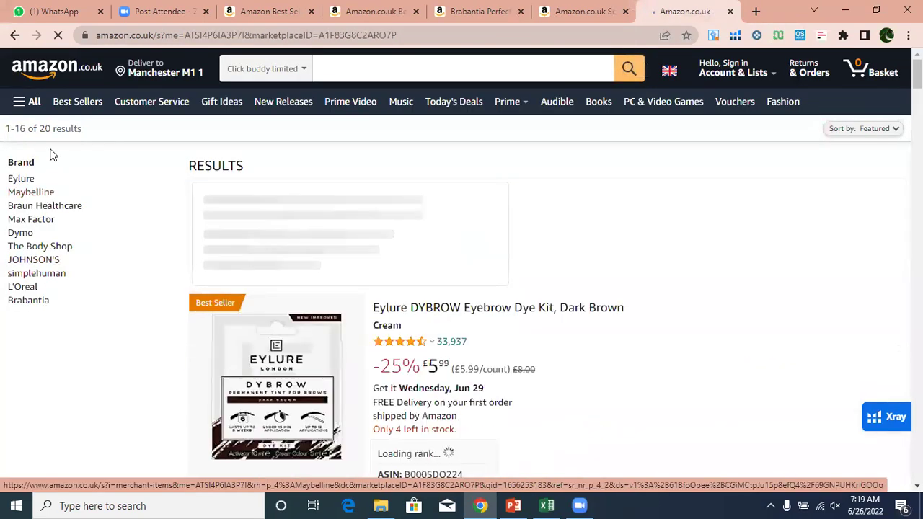
- Highlight the 20-result count and the seller's brand list, then scroll the results
{"action": "left_click_drag", "start_coordinate": [40, 128], "coordinate": [97, 128]}
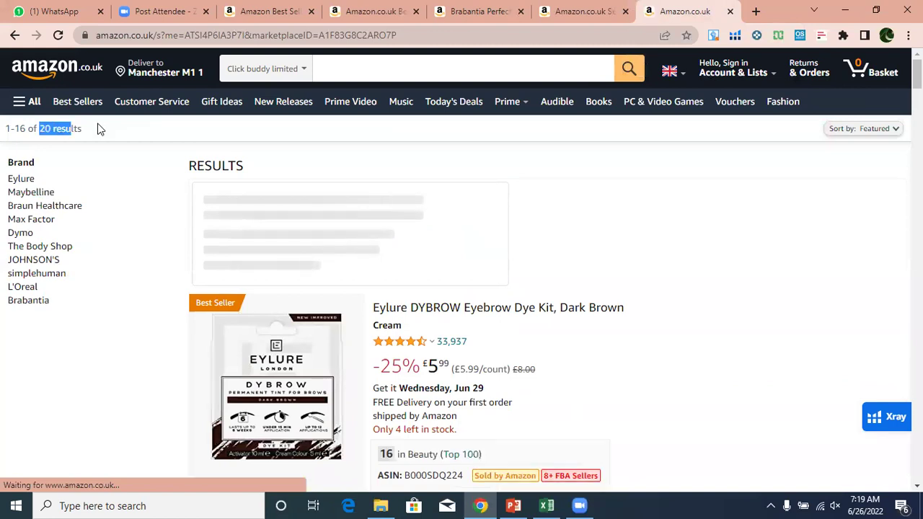
{"action": "left_click", "coordinate": [103, 179]}
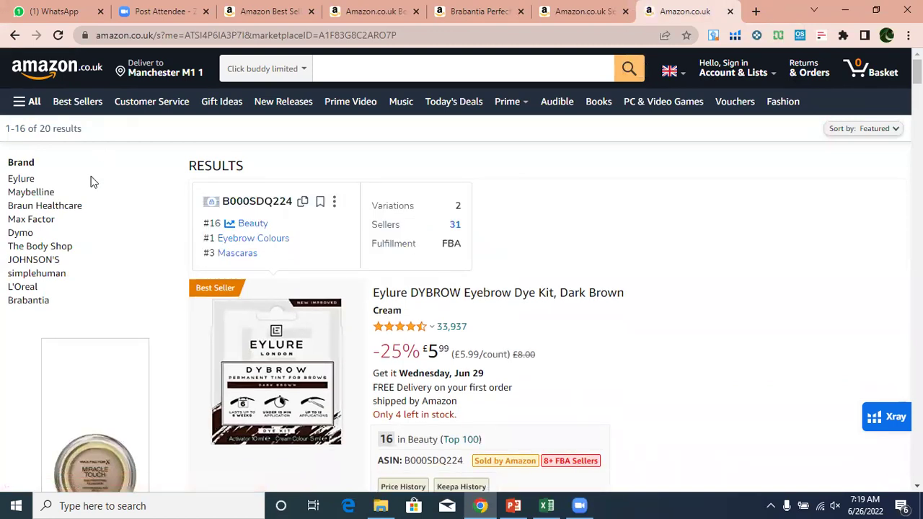
{"action": "left_click_drag", "start_coordinate": [9, 184], "coordinate": [86, 302]}
{"action": "left_click", "coordinate": [100, 298]}
{"action": "scroll", "coordinate": [461, 272], "scroll_direction": "down", "scroll_amount": 5}
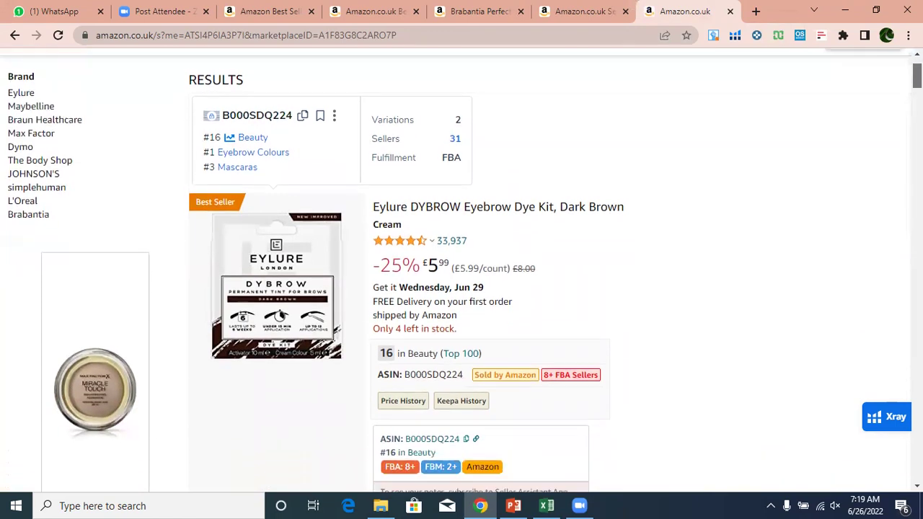
{"action": "scroll", "coordinate": [461, 272], "scroll_direction": "down", "scroll_amount": 2}
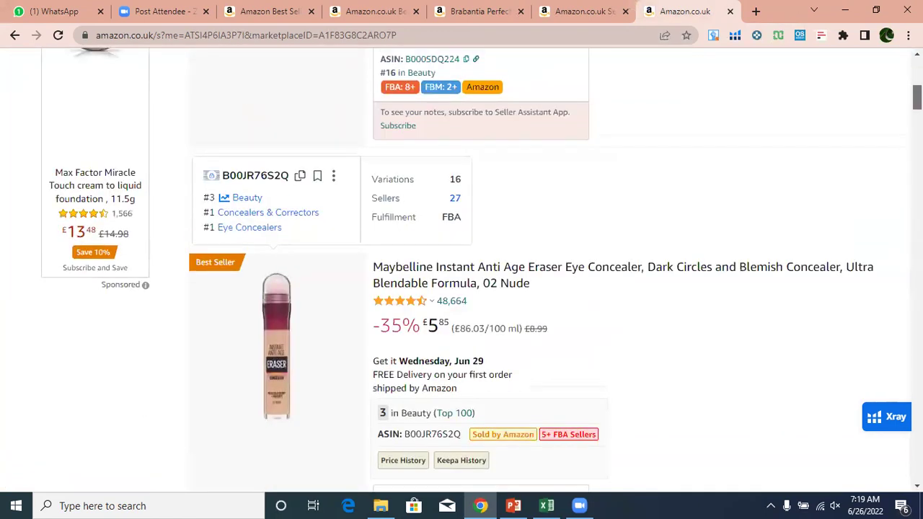
{"action": "scroll", "coordinate": [461, 272], "scroll_direction": "up", "scroll_amount": 7}
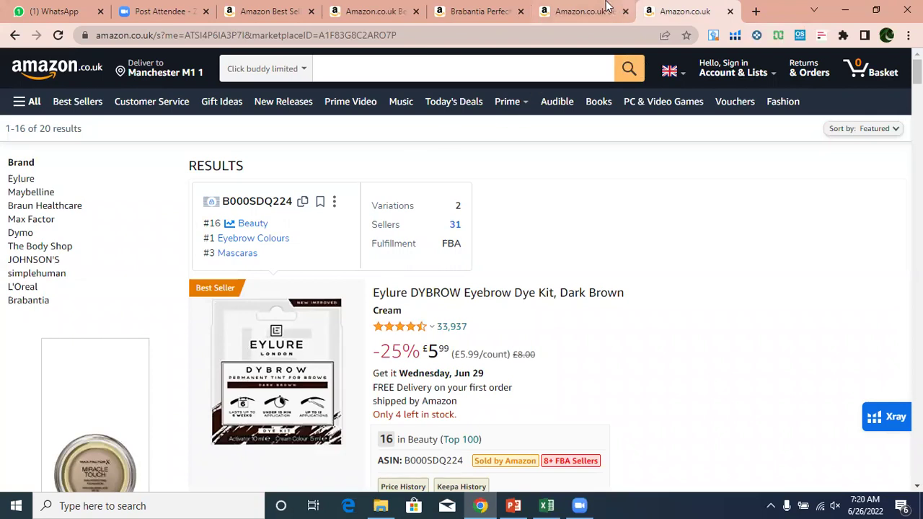
- View all TRUST & SHOP products, then close that tab to return to Click buddy limited's 20 results
{"action": "left_click", "coordinate": [585, 11]}
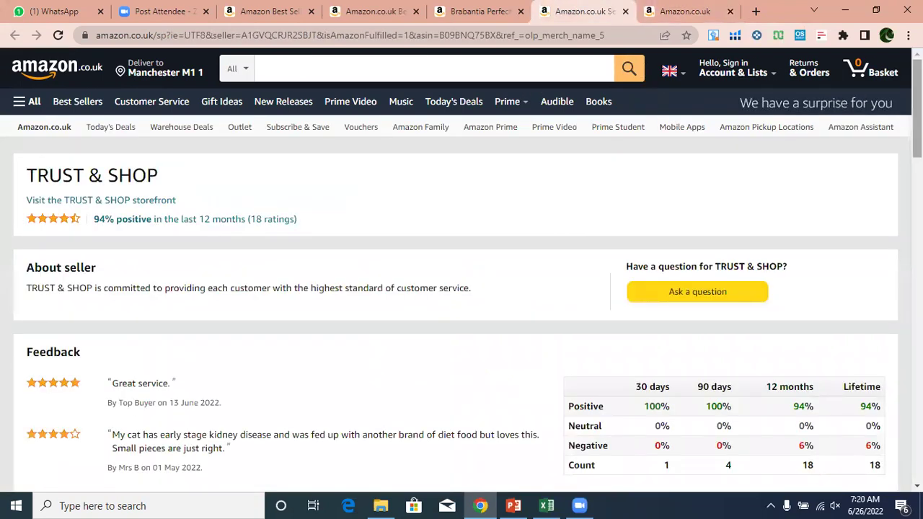
{"action": "scroll", "coordinate": [461, 270], "scroll_direction": "down", "scroll_amount": 1}
{"action": "scroll", "coordinate": [366, 315], "scroll_direction": "down", "scroll_amount": 11}
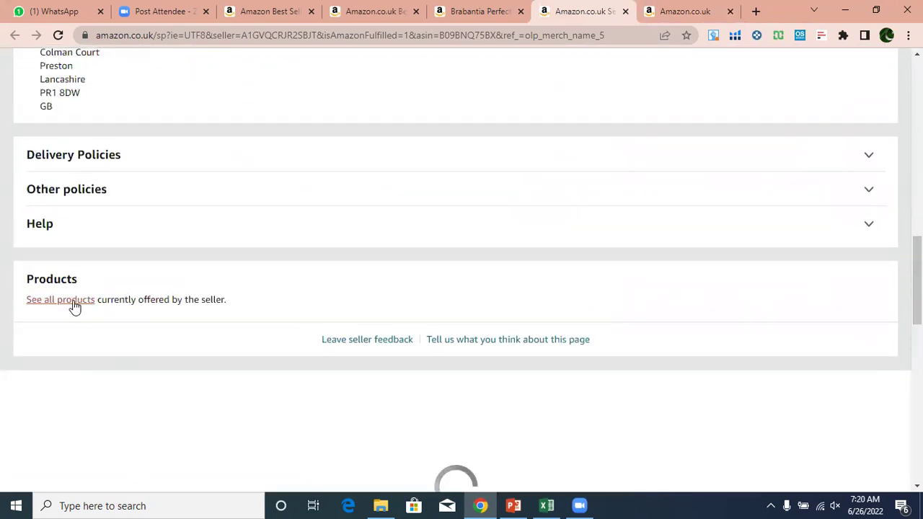
{"action": "left_click", "coordinate": [74, 305]}
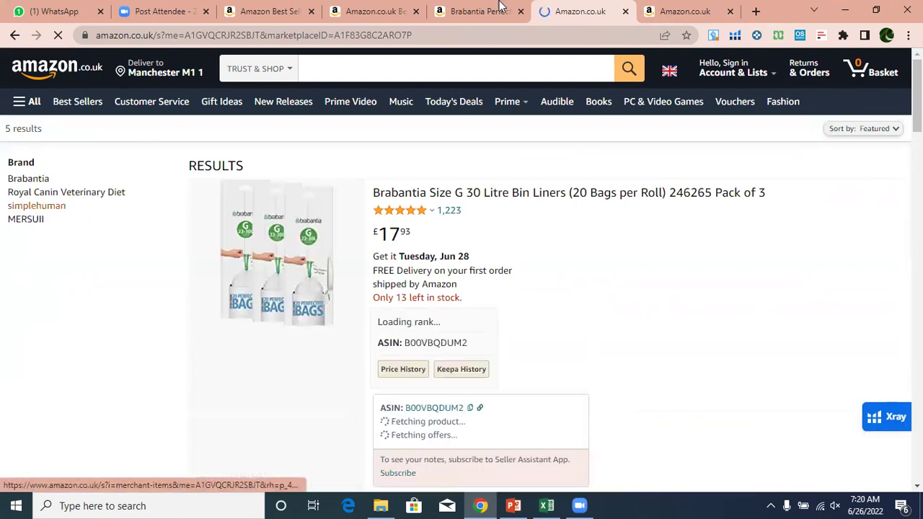
{"action": "left_click", "coordinate": [626, 12]}
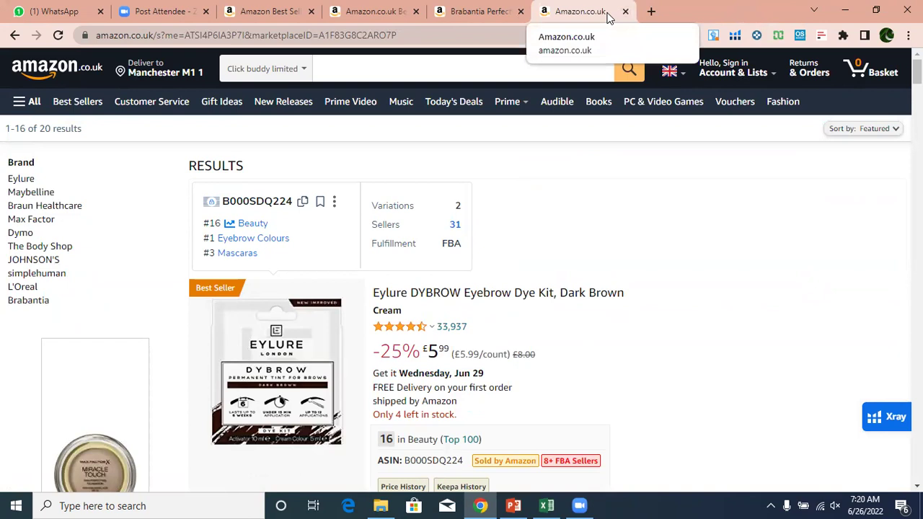
{"action": "left_click_drag", "start_coordinate": [40, 128], "coordinate": [87, 129]}
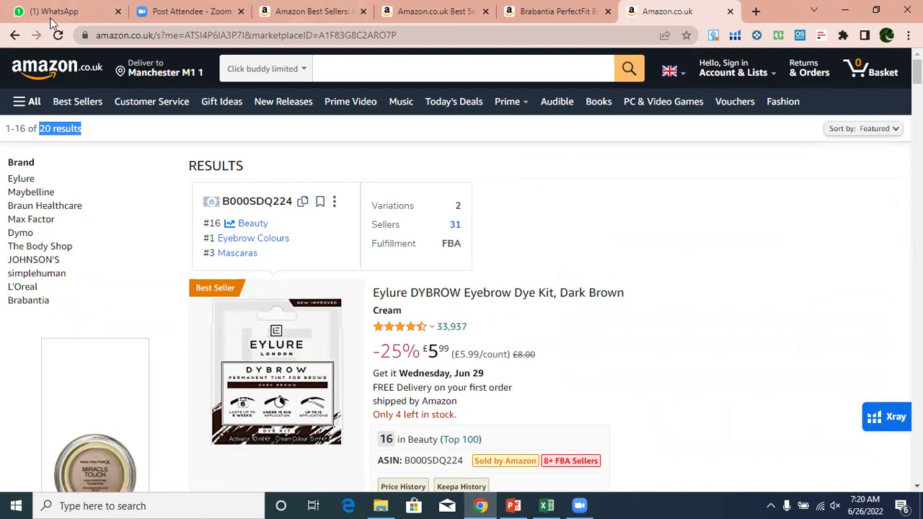
- Go back to Click buddy limited's seller page and copy its full URL from the address bar
{"action": "left_click", "coordinate": [16, 36]}
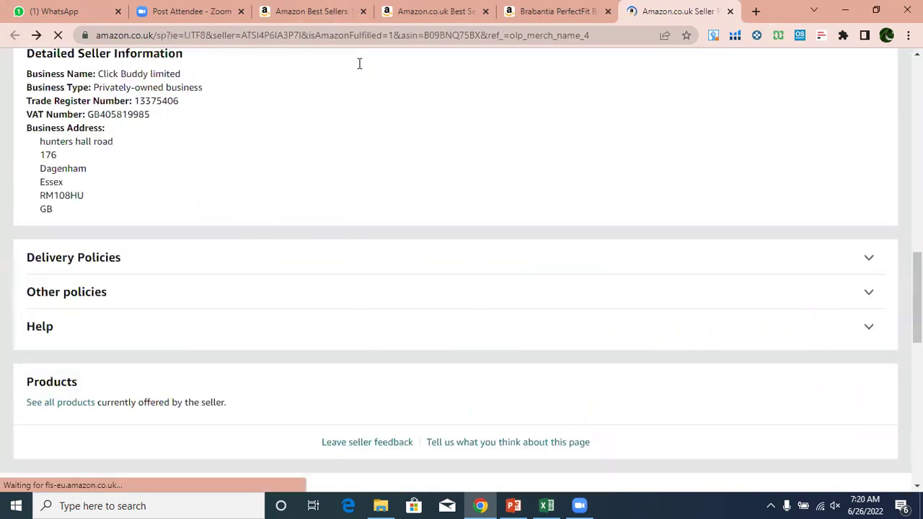
{"action": "scroll", "coordinate": [360, 67], "scroll_direction": "up", "scroll_amount": 15}
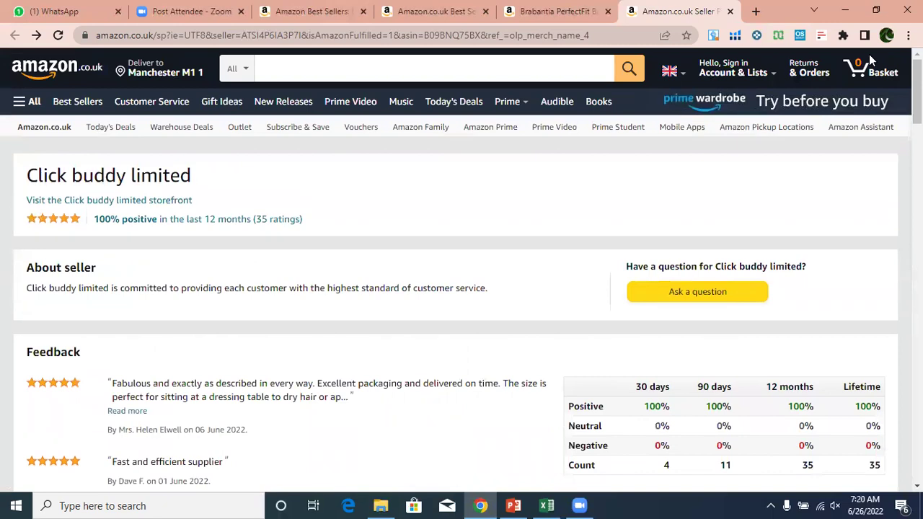
{"action": "left_click", "coordinate": [98, 39]}
{"action": "left_click_drag", "start_coordinate": [98, 39], "coordinate": [441, 34]}
{"action": "left_click", "coordinate": [130, 36]}
{"action": "left_click_drag", "start_coordinate": [592, 45], "coordinate": [717, 47]}
{"action": "key", "text": "ctrl+c"}
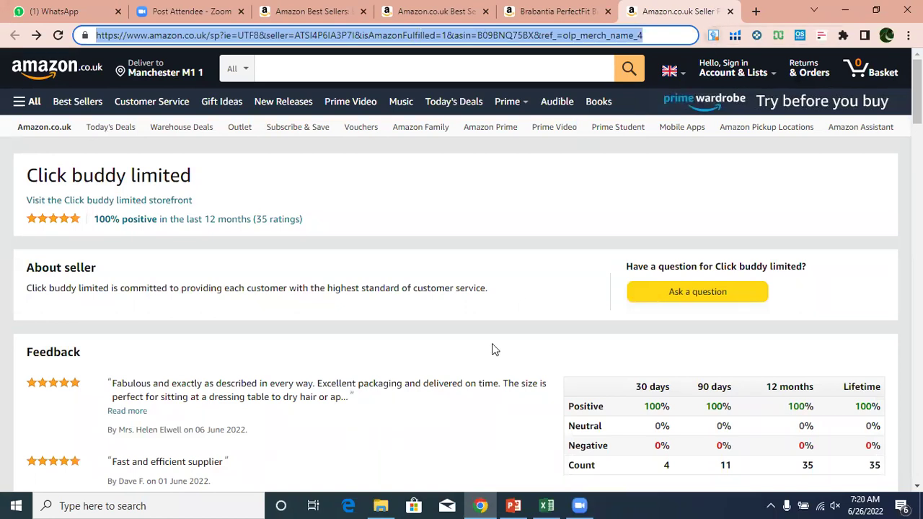
{"action": "left_click", "coordinate": [547, 505]}
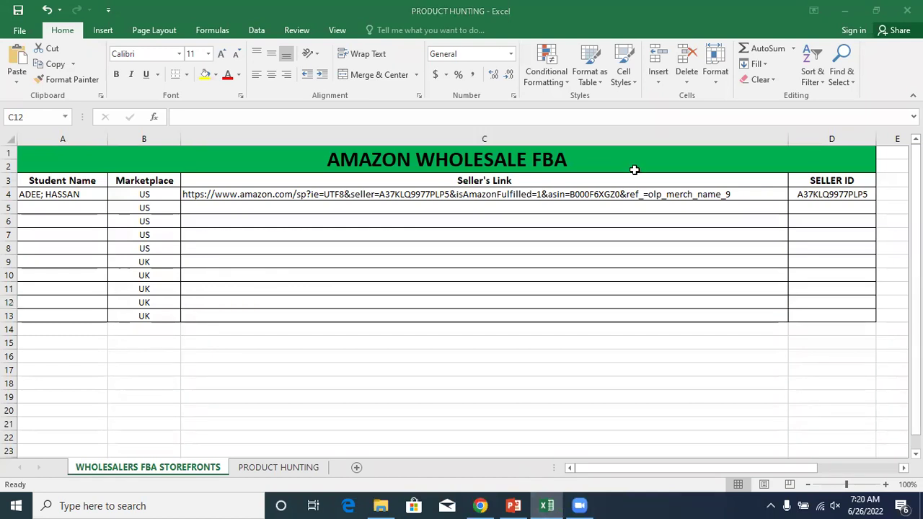
- Enter the student's name in A9 and fix the stray semicolon in A4's name
{"action": "left_click", "coordinate": [79, 262]}
{"action": "type", "text": "ADEEL"}
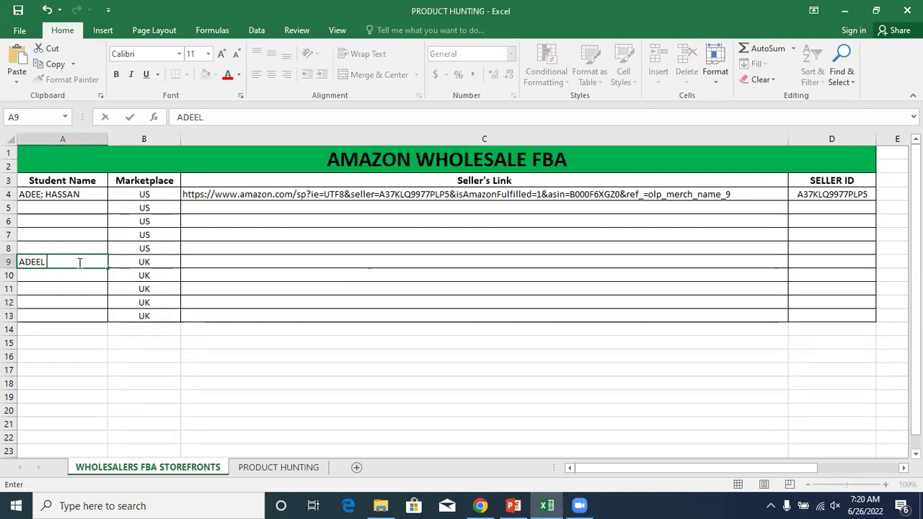
{"action": "type", "text": " HASSAN"}
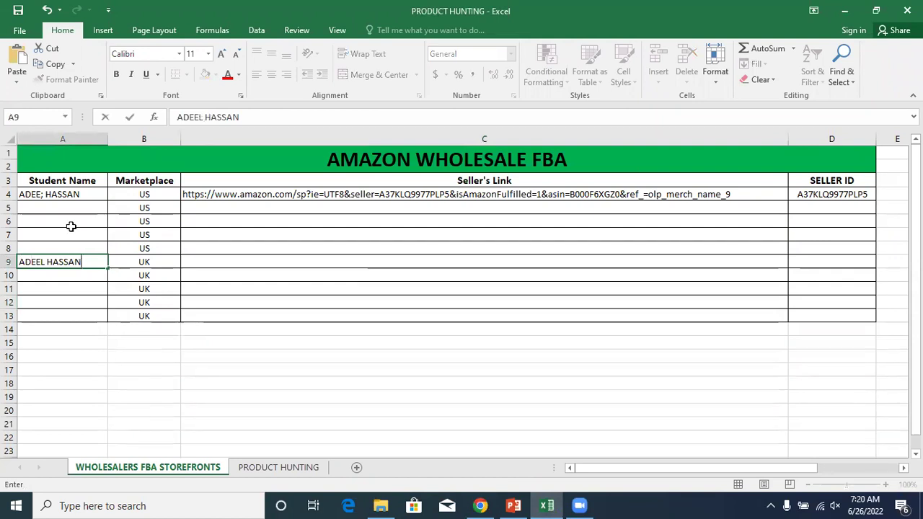
{"action": "double_click", "coordinate": [44, 193]}
{"action": "key", "text": "BackSpace"}
{"action": "type", "text": "L"}
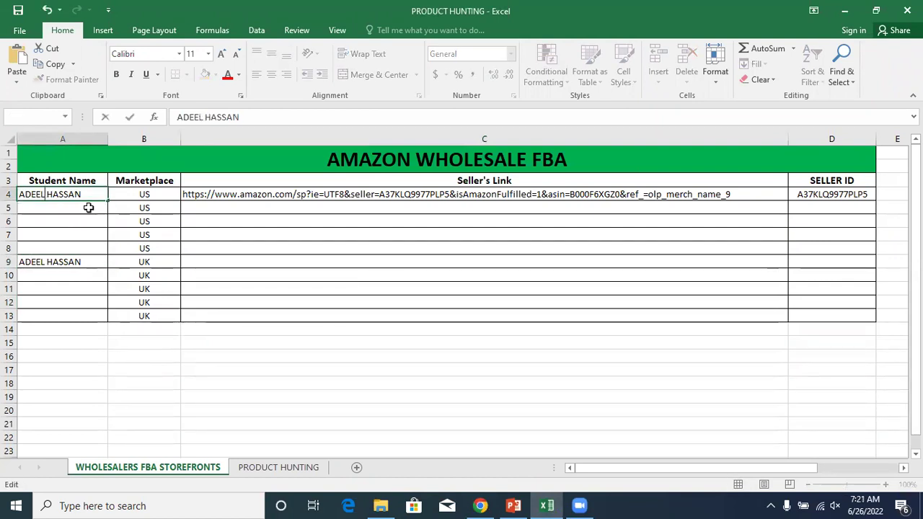
- Paste Click buddy limited's Amazon.co.uk seller link into C9
{"action": "left_click", "coordinate": [214, 264]}
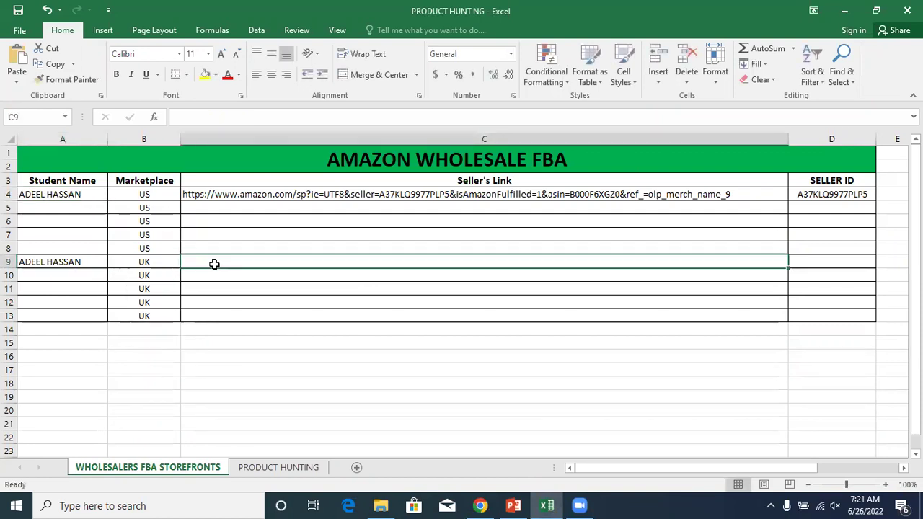
{"action": "key", "text": "ctrl+v"}
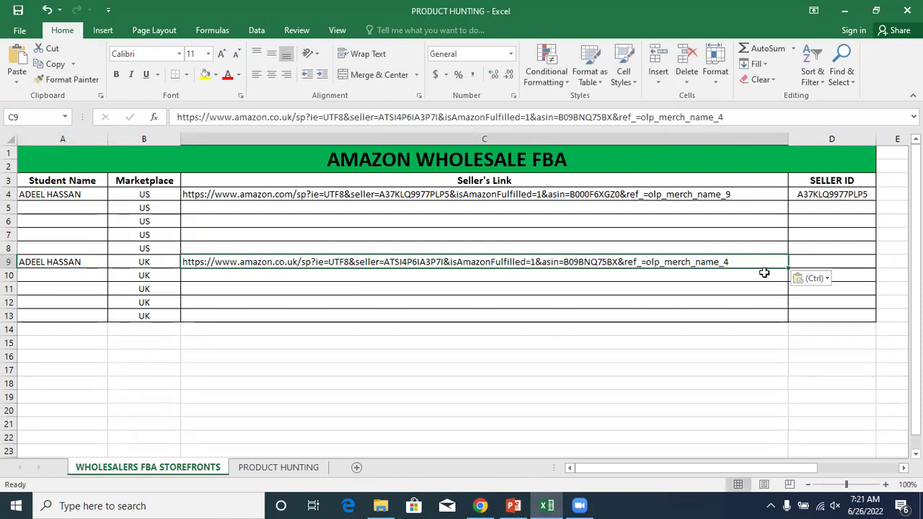
{"action": "left_click", "coordinate": [803, 265]}
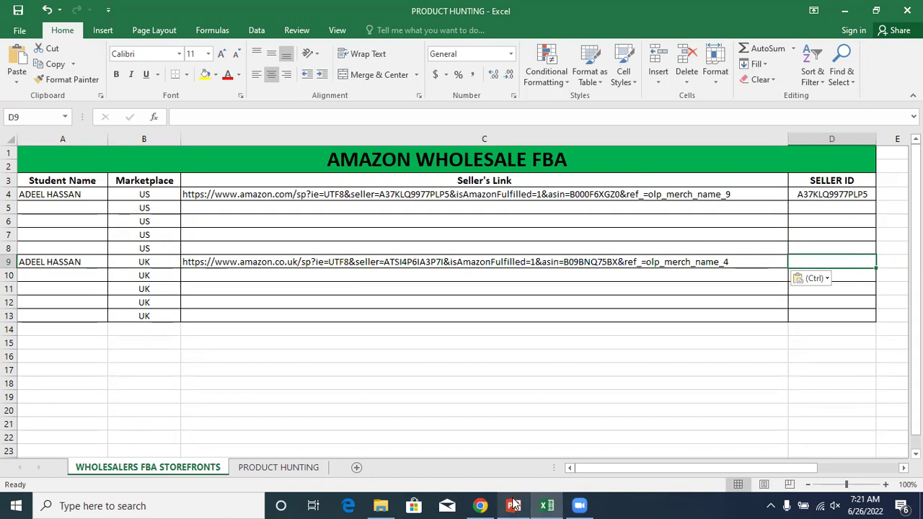
{"action": "left_click", "coordinate": [475, 505]}
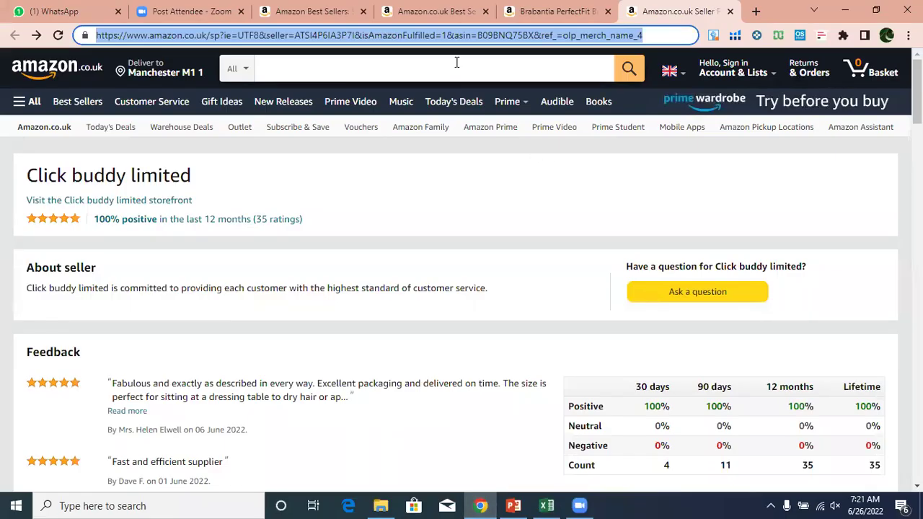
- Copy Click buddy limited's seller ID from the seller= part of the page address
{"action": "key", "text": "alt+Tab"}
{"action": "left_click", "coordinate": [407, 41]}
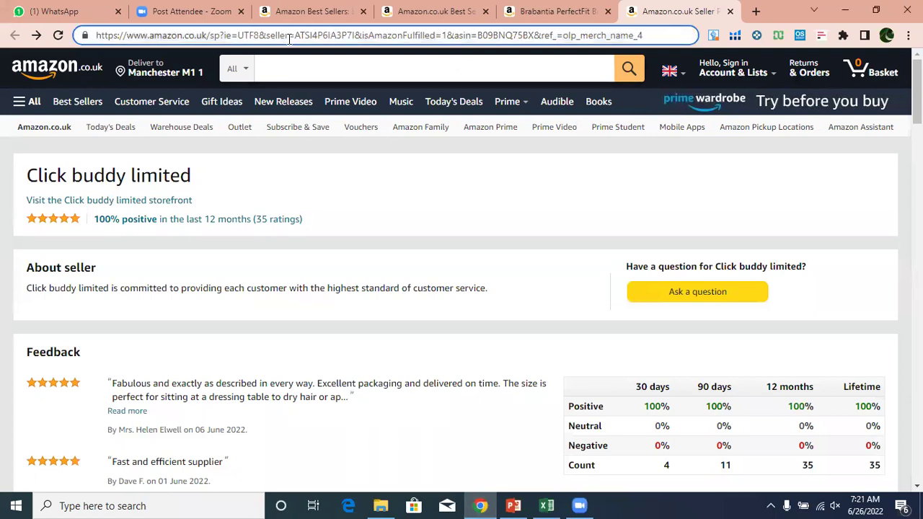
{"action": "left_click_drag", "start_coordinate": [294, 36], "coordinate": [351, 35]}
{"action": "key", "text": "ctrl+c"}
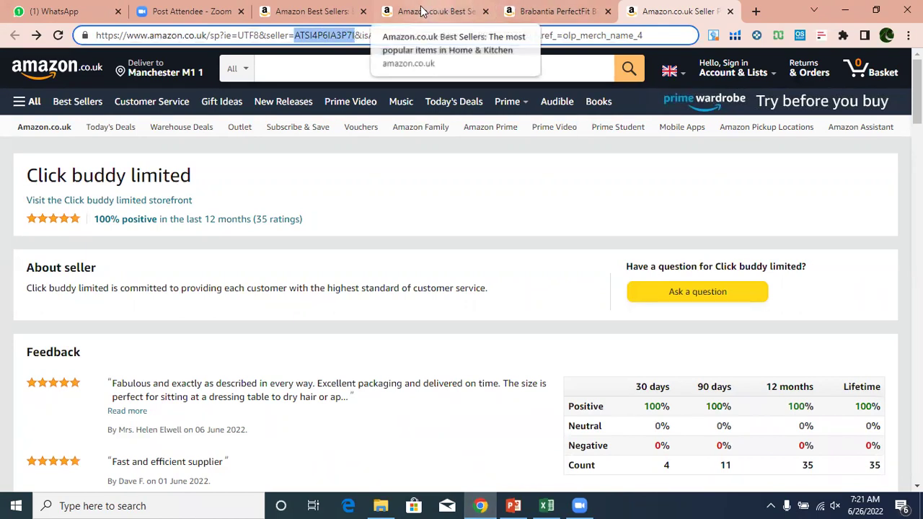
{"action": "left_click", "coordinate": [546, 505]}
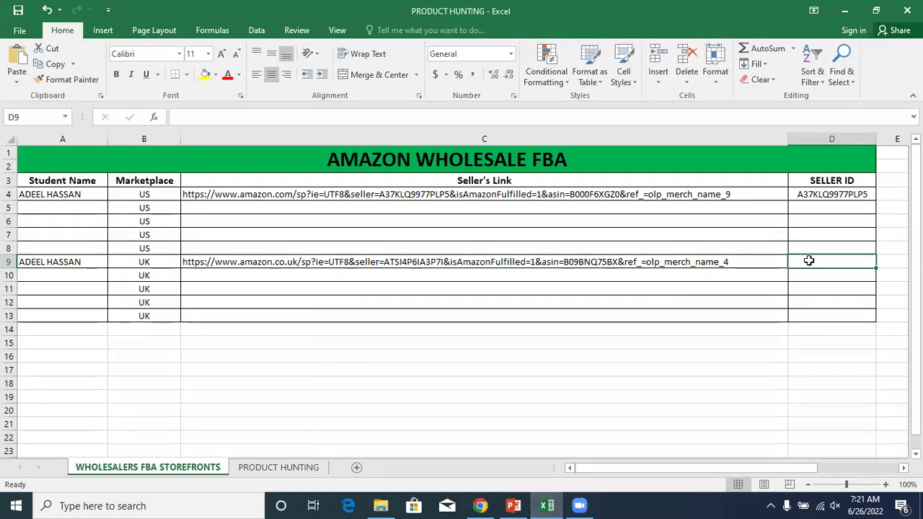
- Paste the seller ID into D9, then copy the US seller ID from D4
{"action": "key", "text": "ctrl+v"}
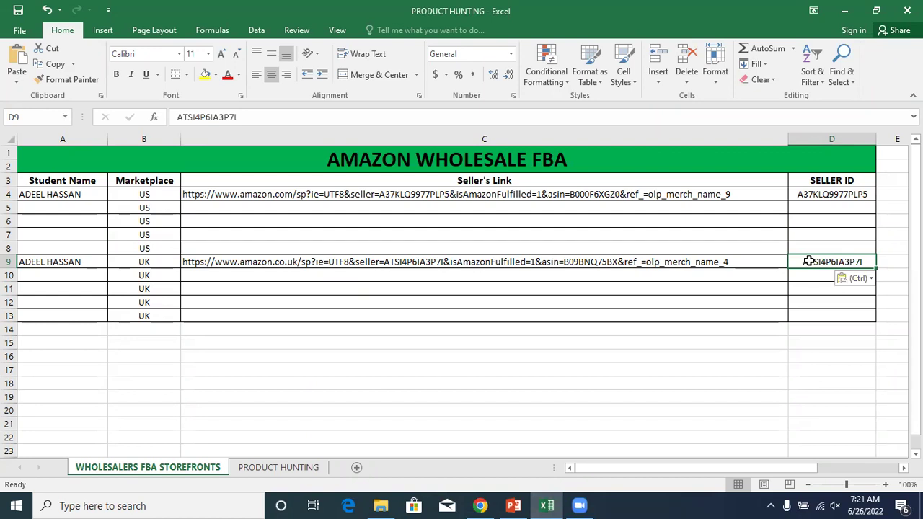
{"action": "left_click", "coordinate": [761, 300]}
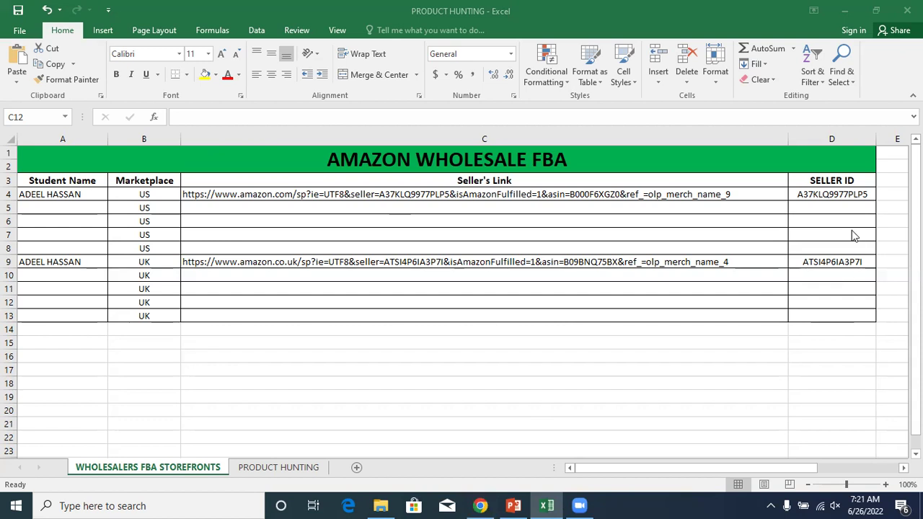
{"action": "left_click", "coordinate": [826, 194]}
{"action": "key", "text": "ctrl+c"}
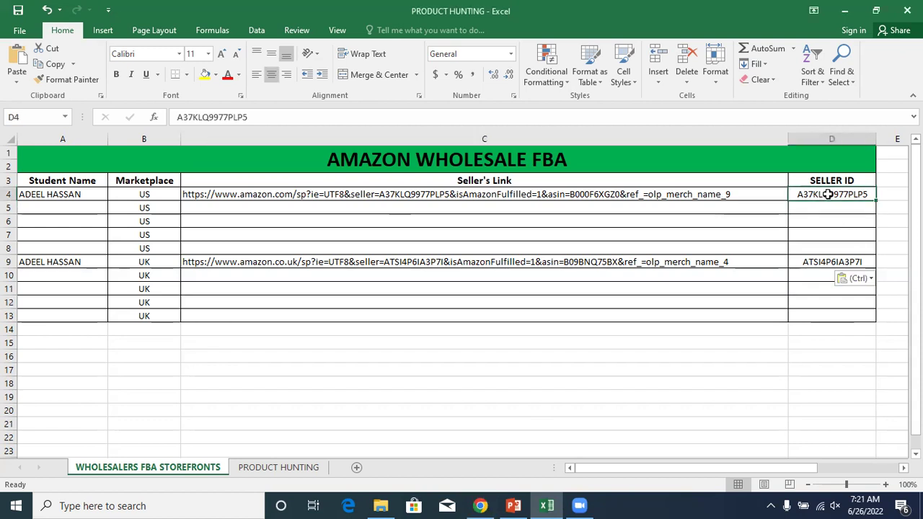
{"action": "key", "text": "ctrl+c"}
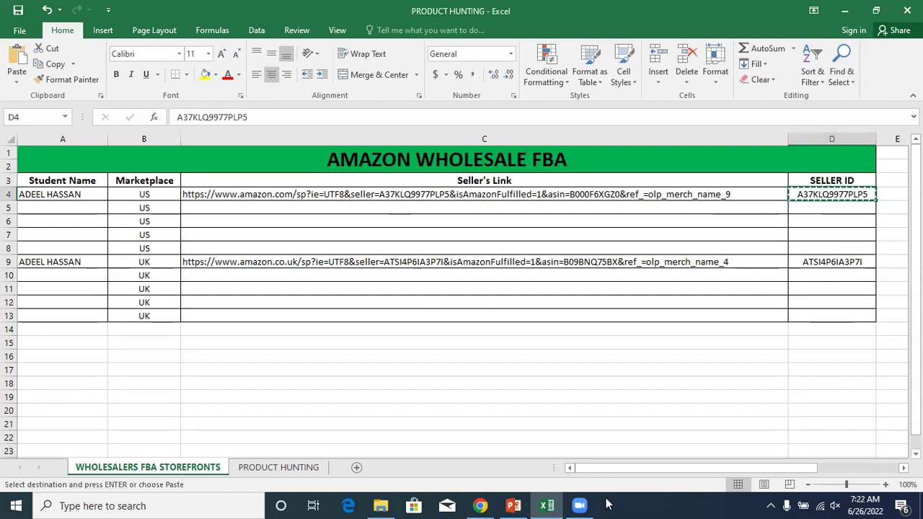
{"action": "left_click", "coordinate": [480, 505]}
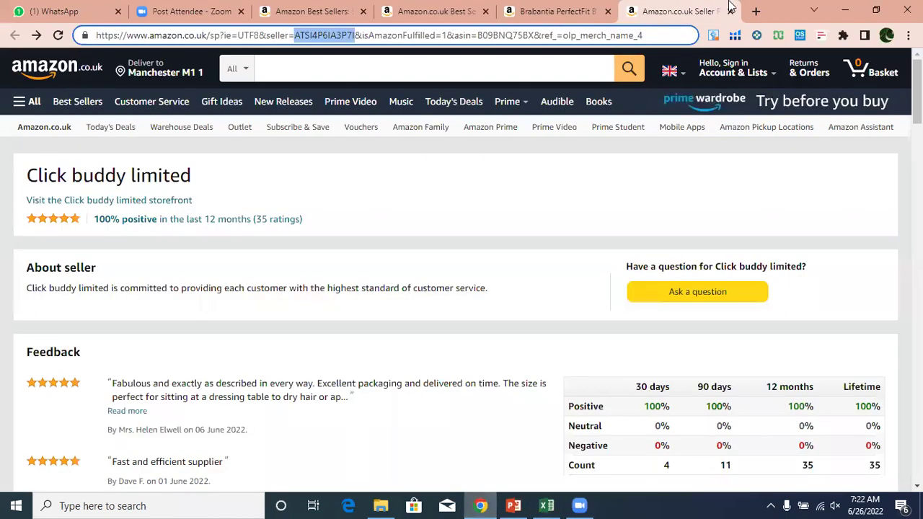
- Open keepa.com in a new browser tab
{"action": "left_click", "coordinate": [755, 12]}
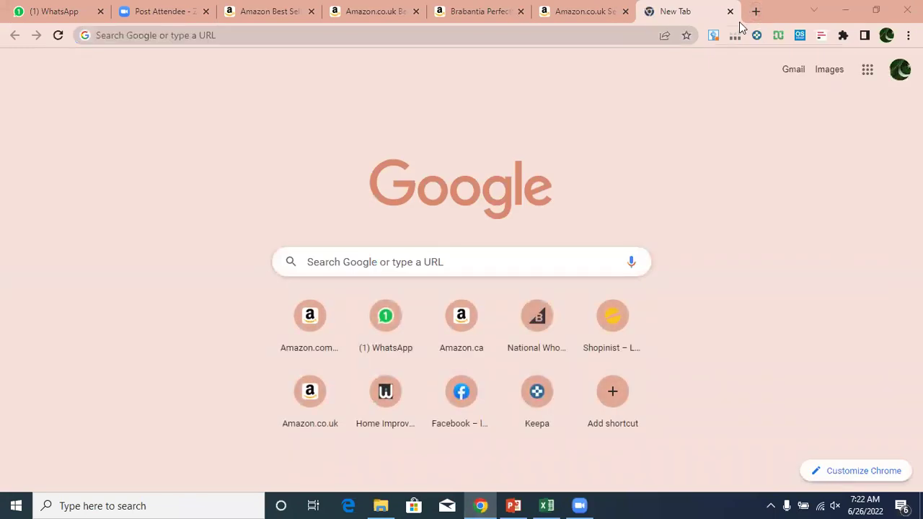
{"action": "key", "text": "ctrl+l"}
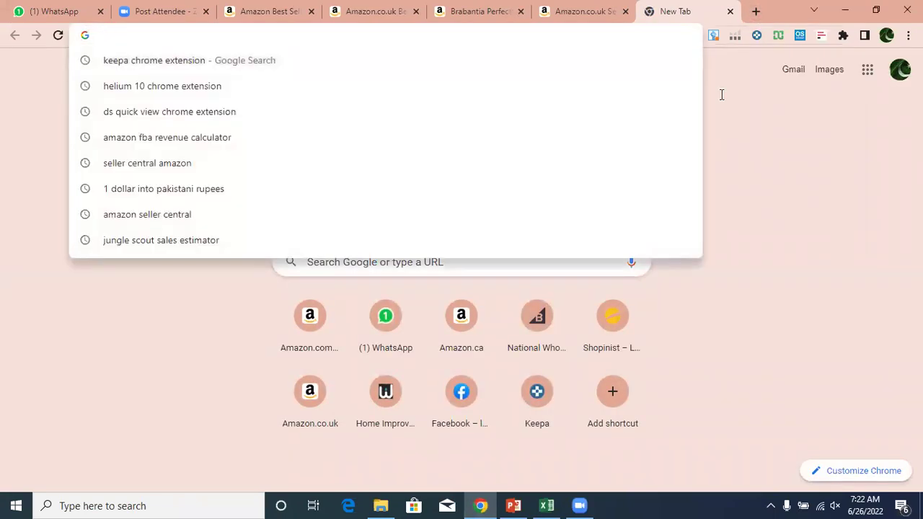
{"action": "type", "text": "kee"}
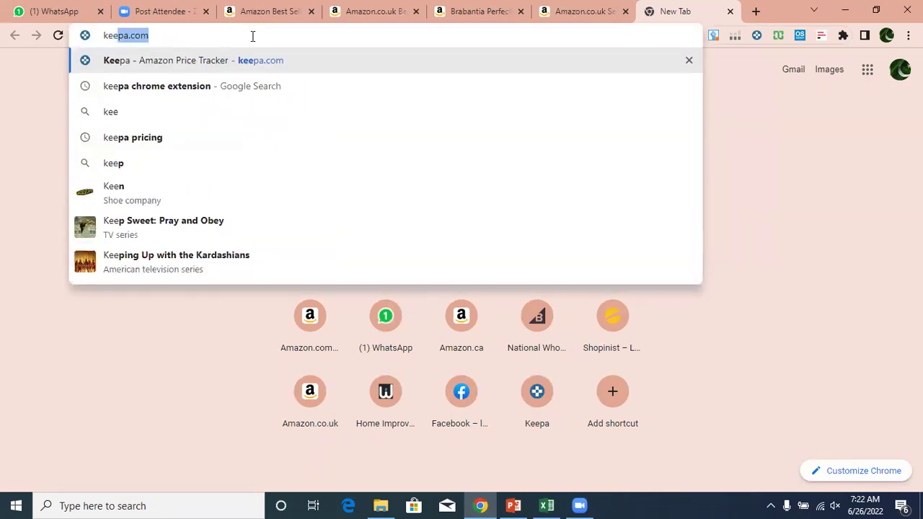
{"action": "key", "text": "Return"}
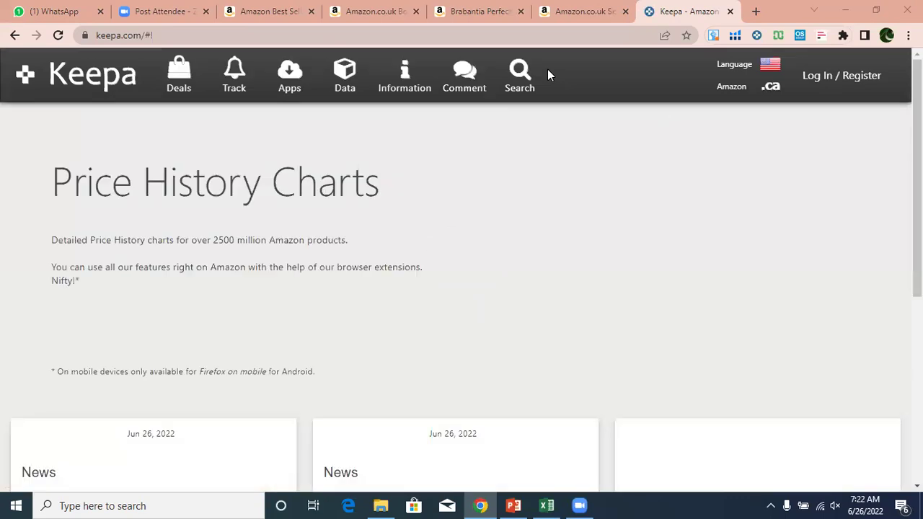
- Log in to Keepa with the saved account and switch the Amazon locale from .co.uk to .com
{"action": "left_click", "coordinate": [815, 77]}
{"action": "left_click", "coordinate": [413, 230]}
{"action": "left_click", "coordinate": [465, 264]}
{"action": "left_click", "coordinate": [431, 281]}
{"action": "type", "text": "••"}
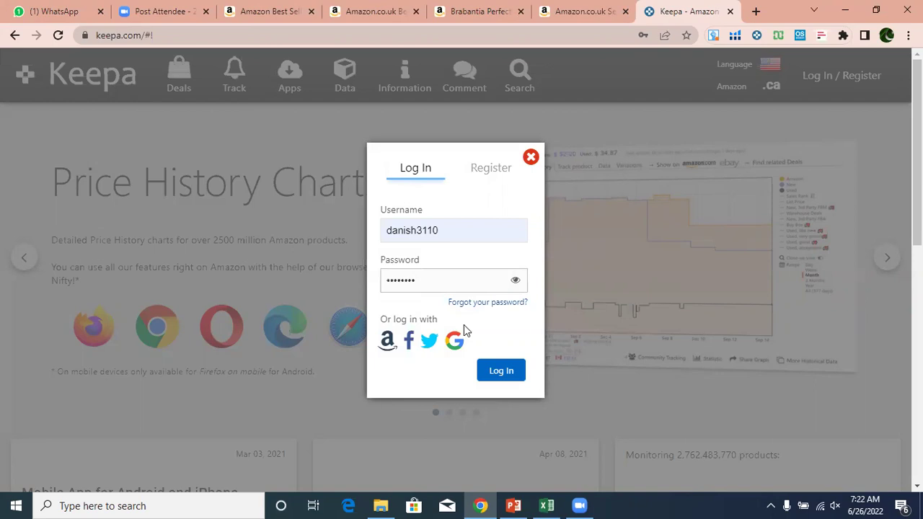
{"action": "left_click", "coordinate": [508, 370]}
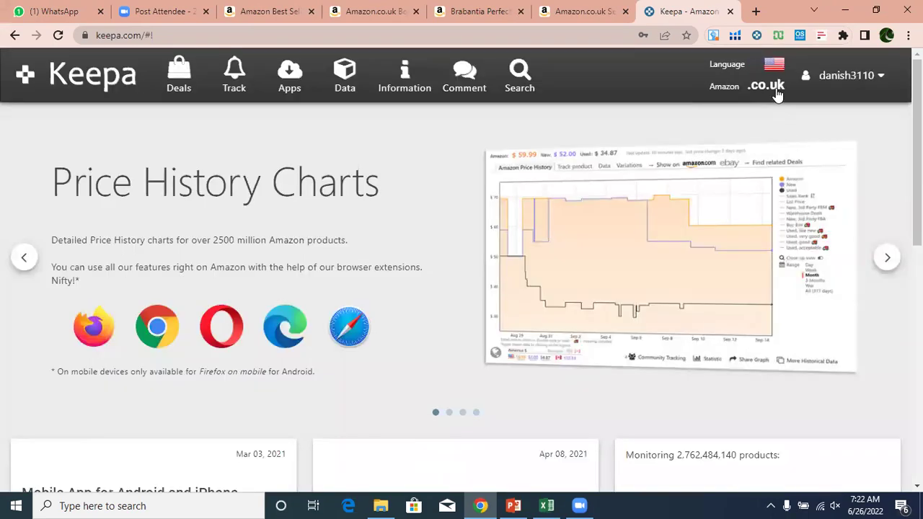
{"action": "left_click", "coordinate": [776, 95]}
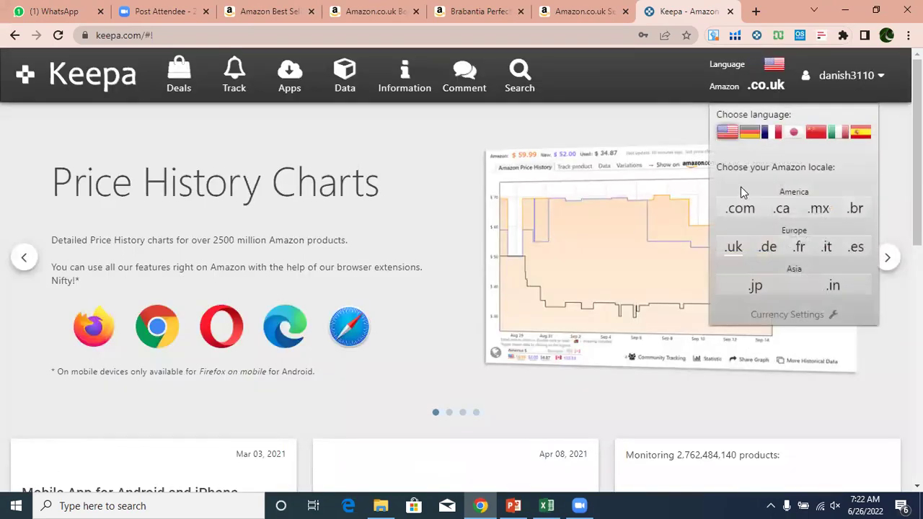
{"action": "left_click", "coordinate": [742, 209]}
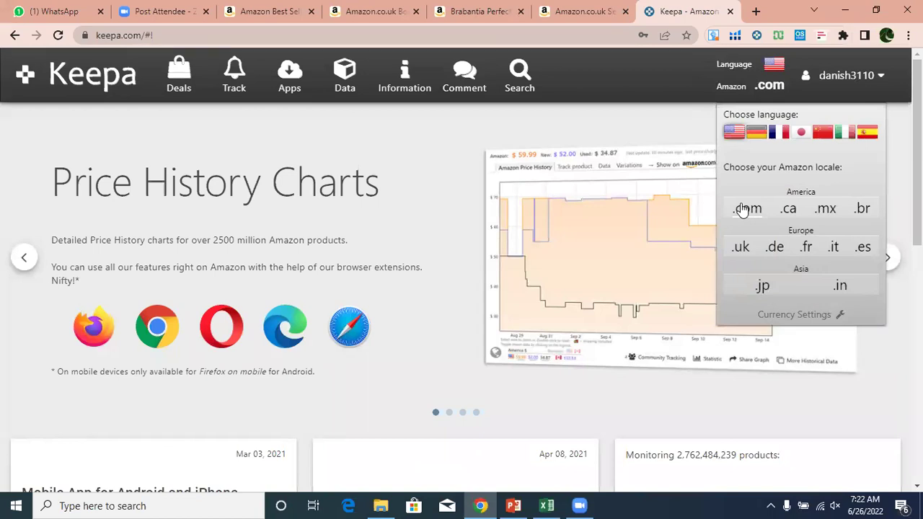
- Open Data > Product Finder and scroll down to the Buy Box Seller filter criteria
{"action": "left_click", "coordinate": [345, 85]}
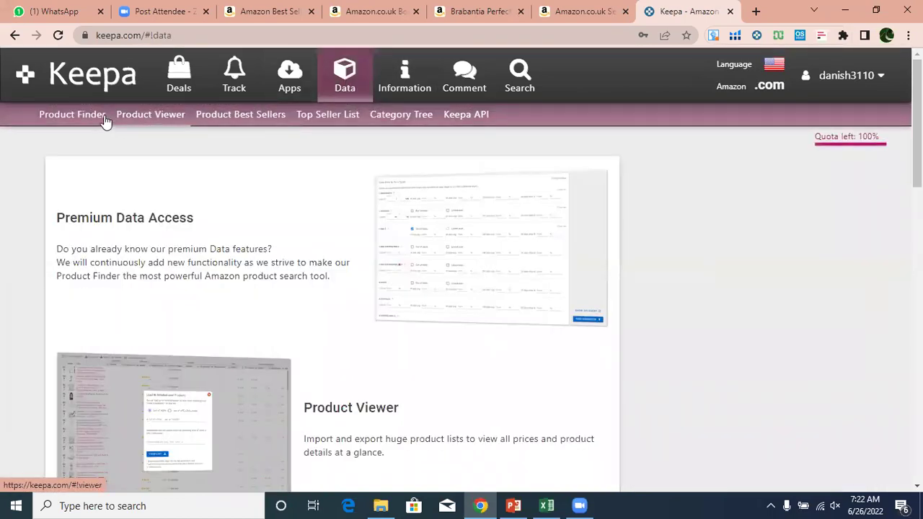
{"action": "left_click", "coordinate": [71, 113]}
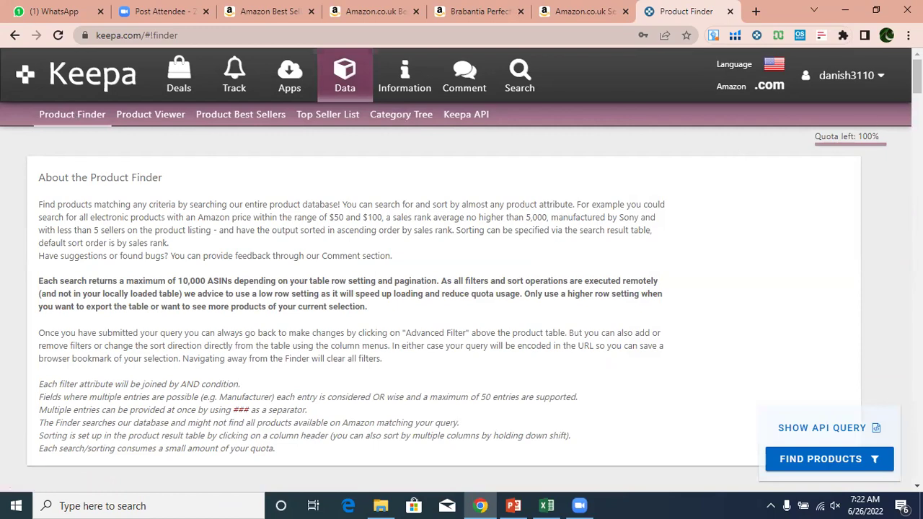
{"action": "scroll", "coordinate": [462, 303], "scroll_direction": "down", "scroll_amount": 5}
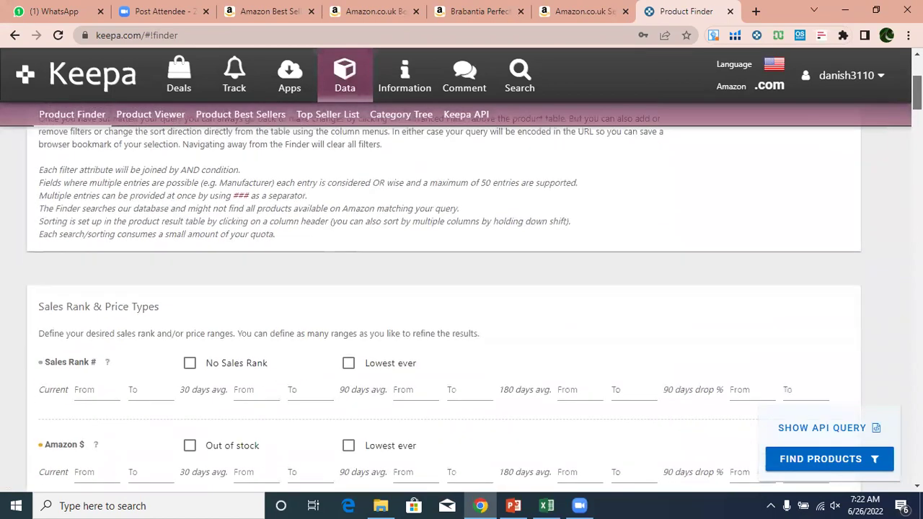
{"action": "scroll", "coordinate": [462, 303], "scroll_direction": "down", "scroll_amount": 10}
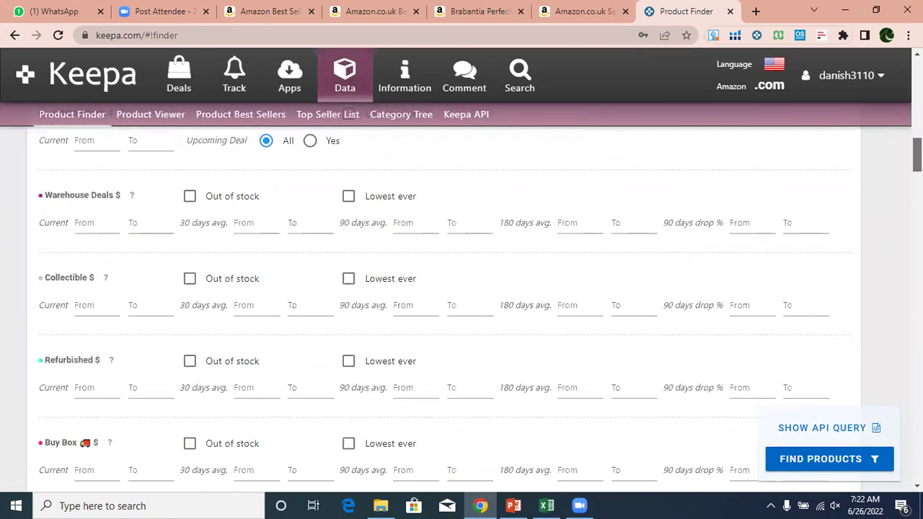
{"action": "scroll", "coordinate": [461, 303], "scroll_direction": "down", "scroll_amount": 6}
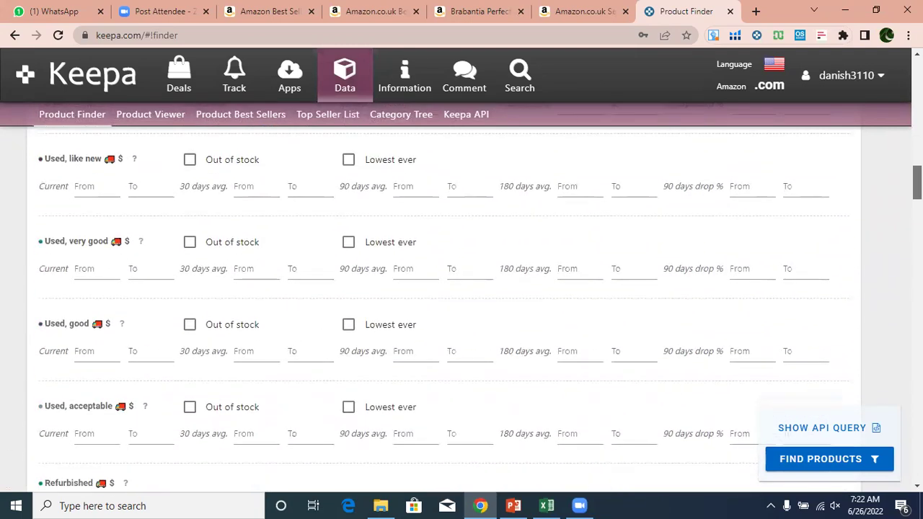
{"action": "scroll", "coordinate": [897, 242], "scroll_direction": "down", "scroll_amount": 5}
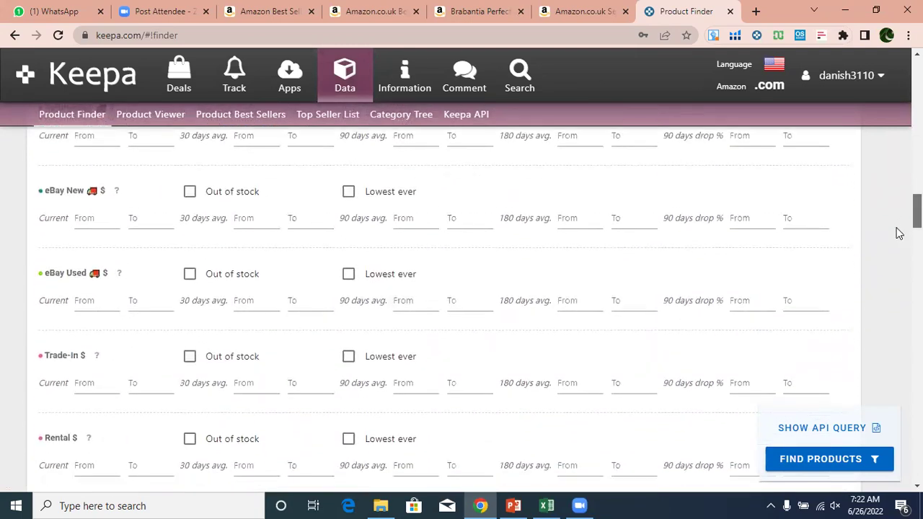
{"action": "scroll", "coordinate": [897, 241], "scroll_direction": "down", "scroll_amount": 9}
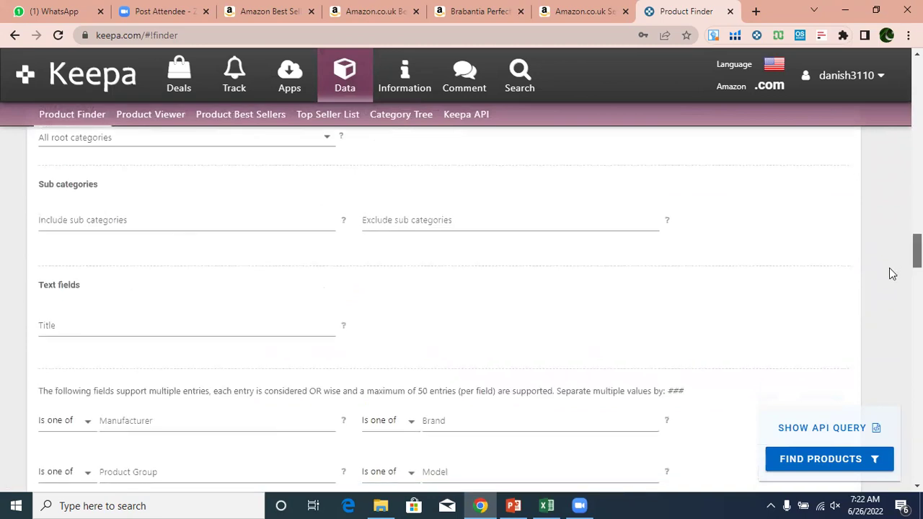
{"action": "scroll", "coordinate": [888, 298], "scroll_direction": "down", "scroll_amount": 8}
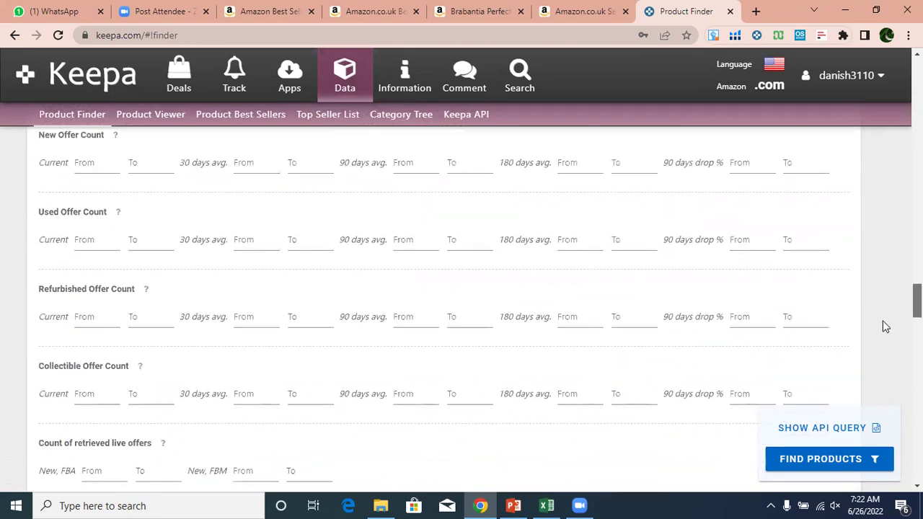
{"action": "scroll", "coordinate": [882, 335], "scroll_direction": "down", "scroll_amount": 4}
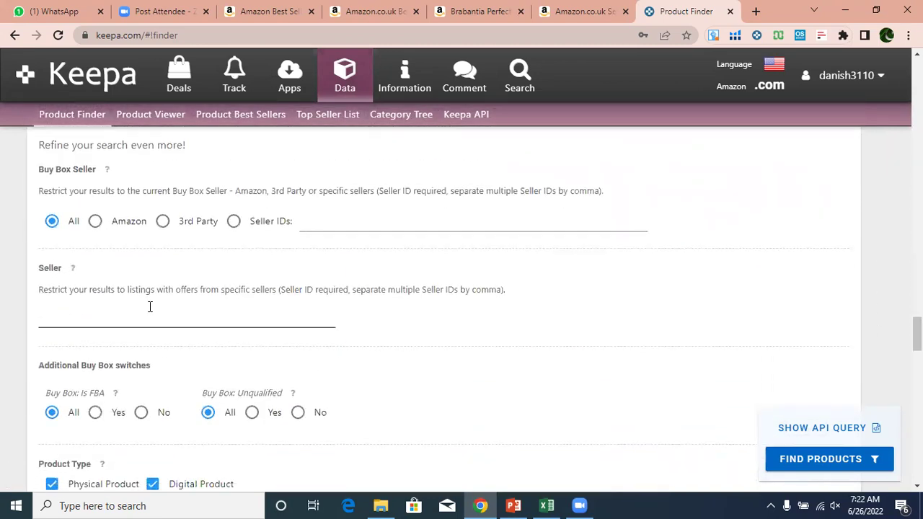
- Paste the seller ID into the Seller filter, giving 19 matching products
{"action": "left_click_drag", "start_coordinate": [40, 170], "coordinate": [116, 171]}
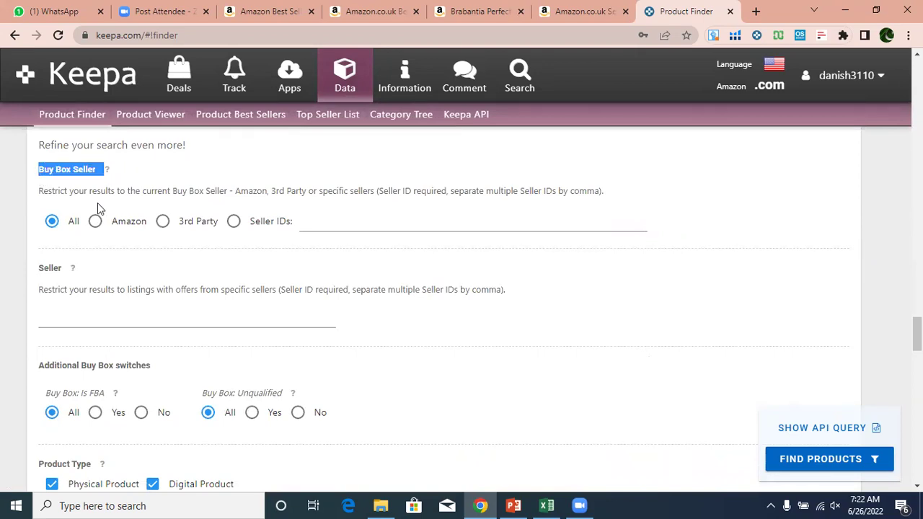
{"action": "left_click_drag", "start_coordinate": [39, 270], "coordinate": [76, 271]}
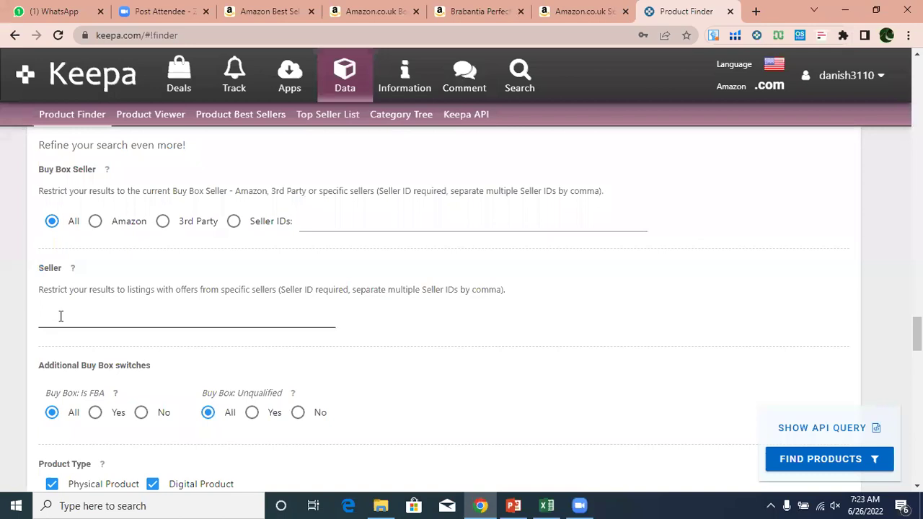
{"action": "type", "text": "A37KLQ9977PLP5"}
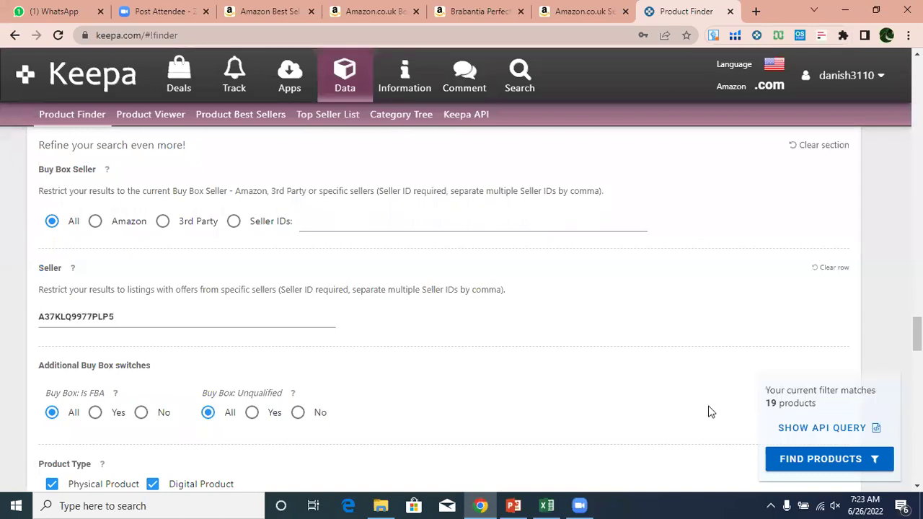
{"action": "left_click_drag", "start_coordinate": [767, 389], "coordinate": [824, 409]}
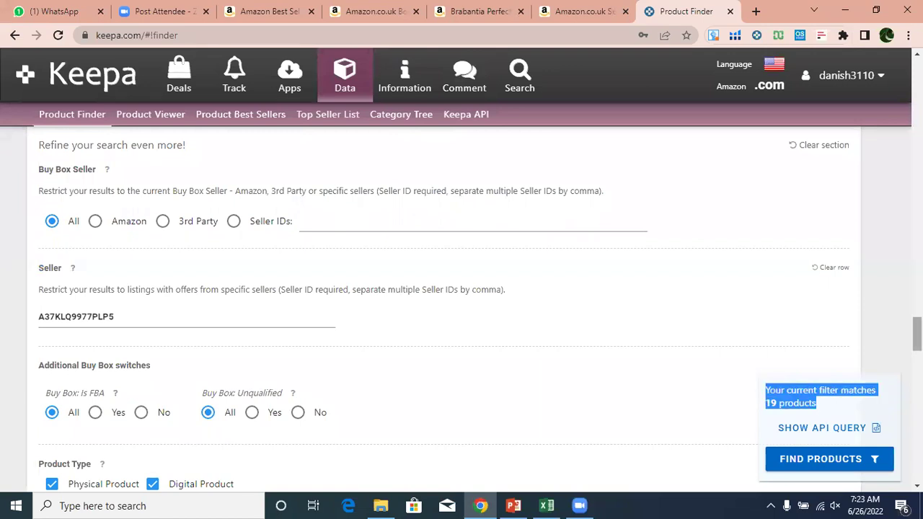
- Restrict to products where Amazon $ is out of stock and run the search
{"action": "scroll", "coordinate": [462, 299], "scroll_direction": "up", "scroll_amount": 15}
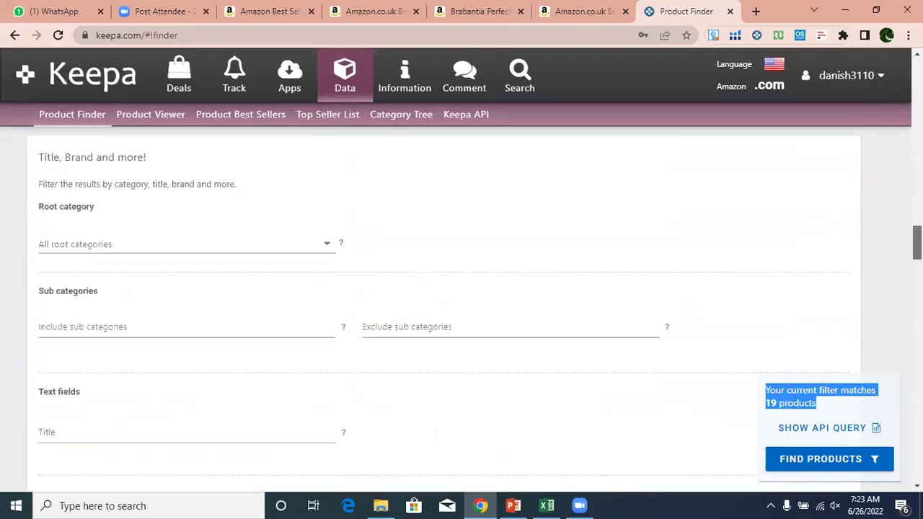
{"action": "scroll", "coordinate": [898, 148], "scroll_direction": "up", "scroll_amount": 20}
{"action": "scroll", "coordinate": [897, 147], "scroll_direction": "up", "scroll_amount": 8}
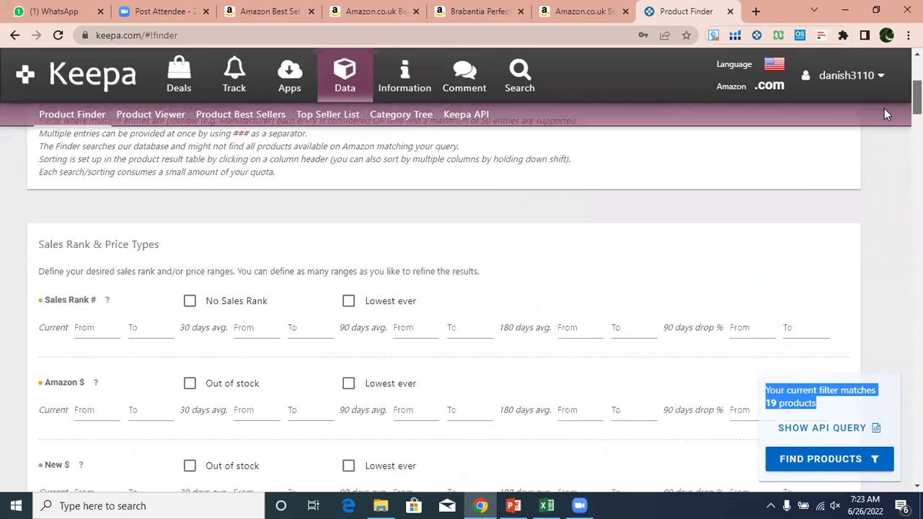
{"action": "scroll", "coordinate": [887, 115], "scroll_direction": "down", "scroll_amount": 2}
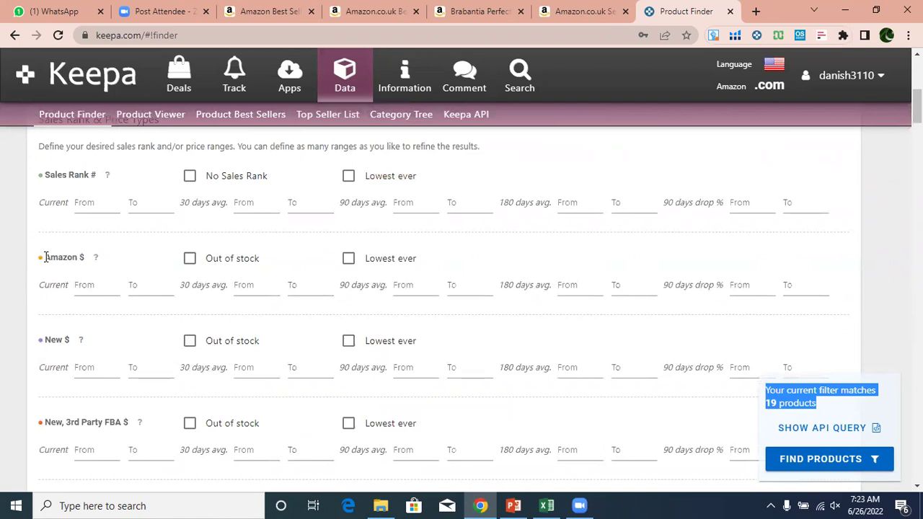
{"action": "left_click_drag", "start_coordinate": [45, 257], "coordinate": [99, 257]}
{"action": "left_click", "coordinate": [188, 259]}
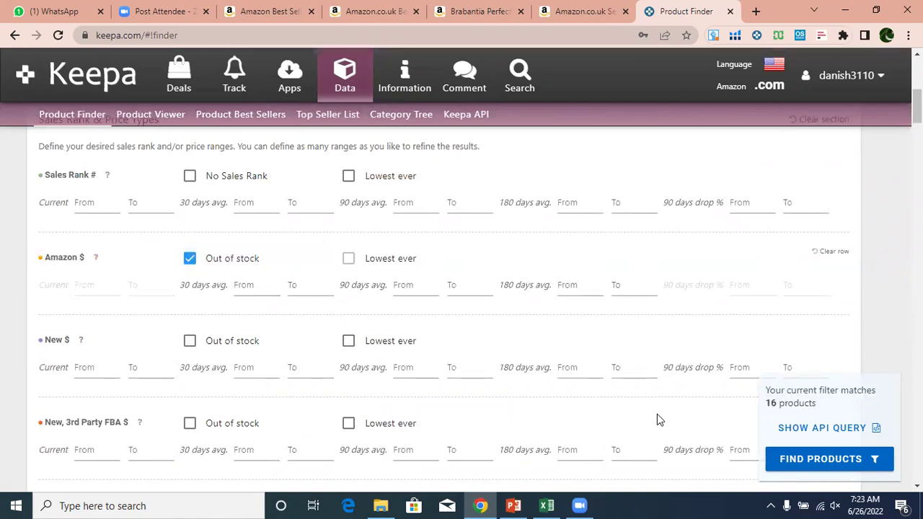
{"action": "left_click", "coordinate": [802, 461]}
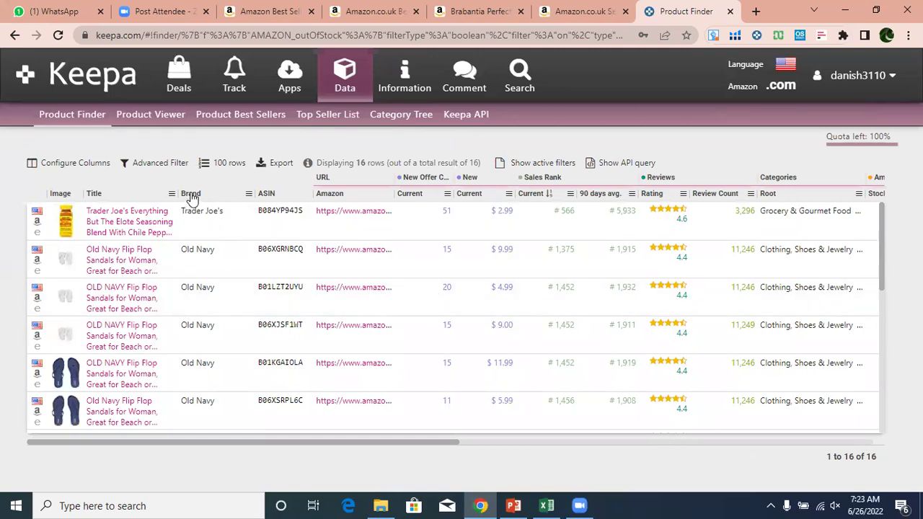
- Sort the 16 results by brand and open the Zep spray bottle's Amazon product page
{"action": "left_click", "coordinate": [191, 194]}
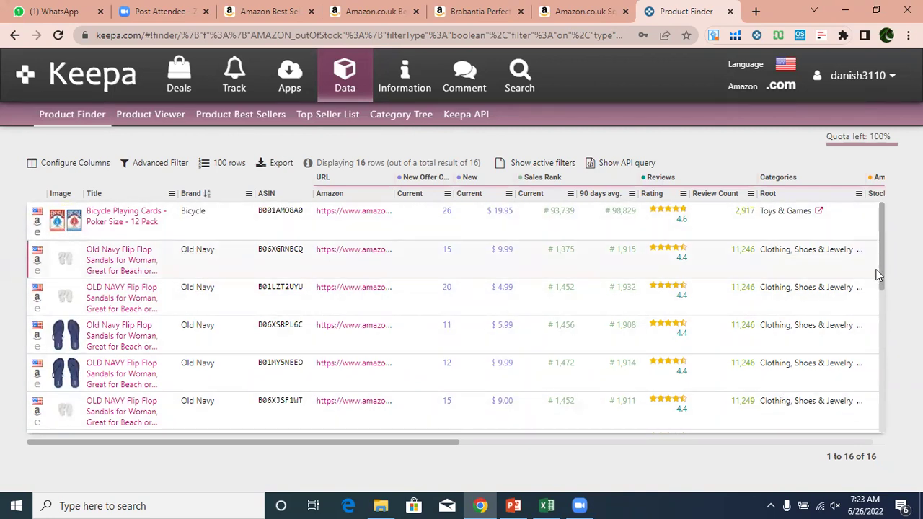
{"action": "left_click_drag", "start_coordinate": [884, 266], "coordinate": [870, 349]}
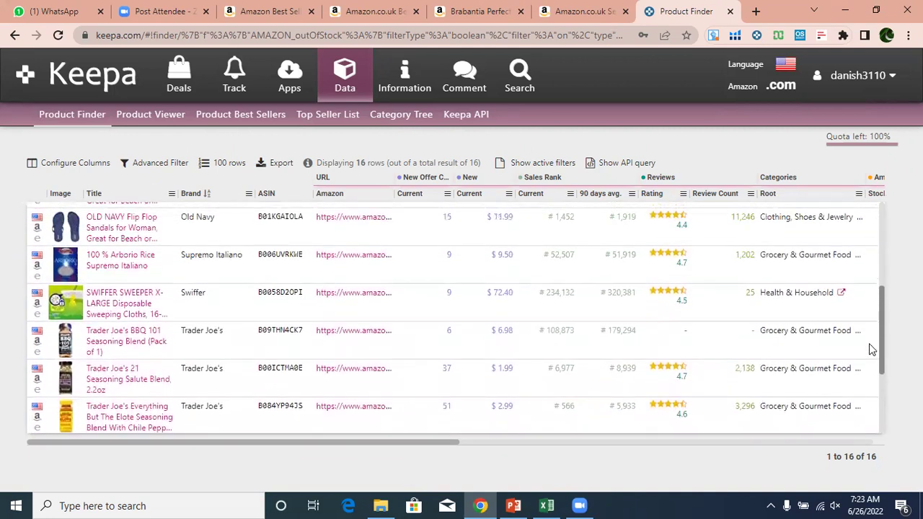
{"action": "left_click_drag", "start_coordinate": [870, 349], "coordinate": [870, 349]}
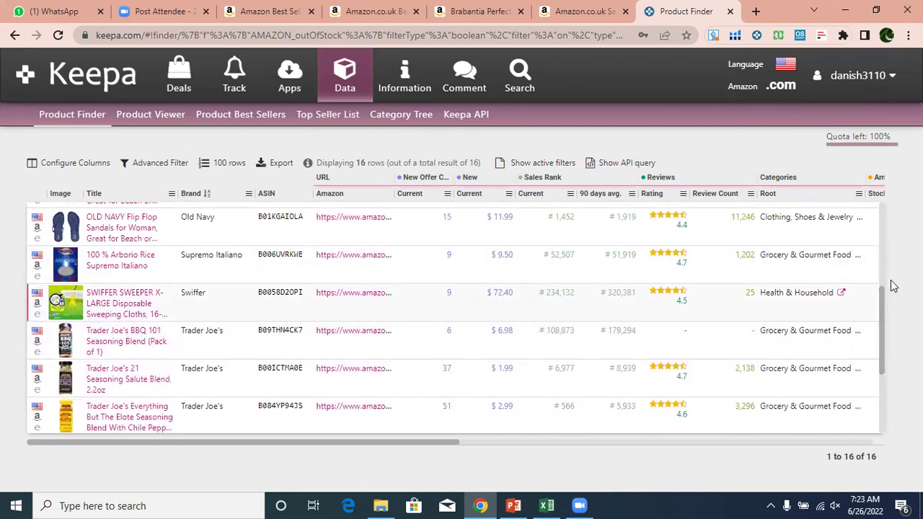
{"action": "left_click_drag", "start_coordinate": [881, 287], "coordinate": [878, 201]}
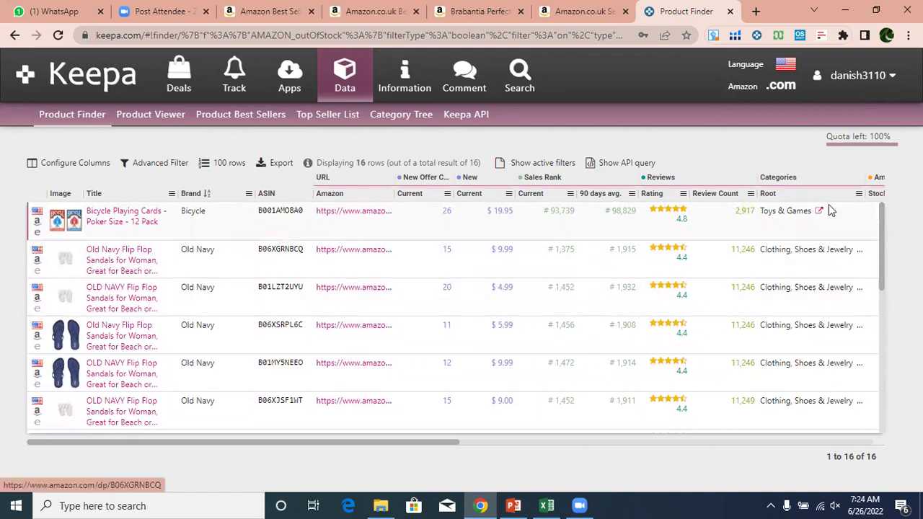
{"action": "left_click_drag", "start_coordinate": [880, 222], "coordinate": [878, 391]}
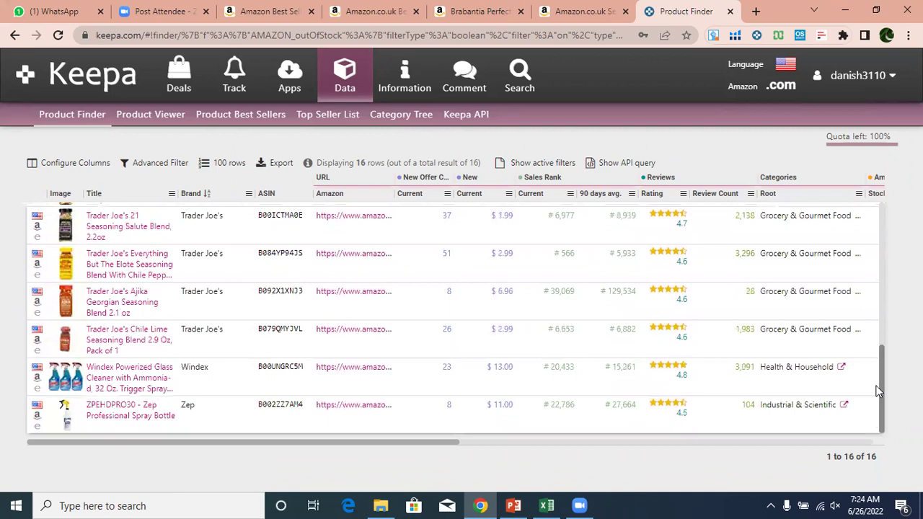
{"action": "left_click", "coordinate": [350, 406]}
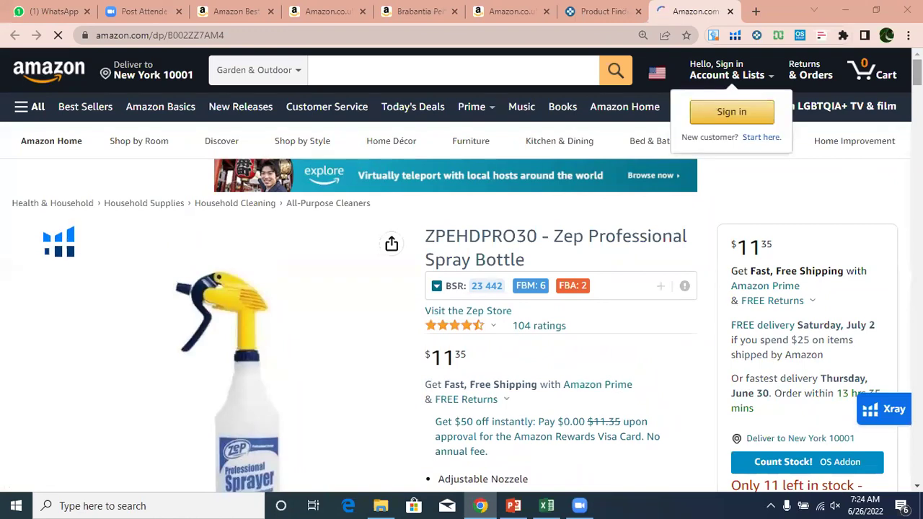
{"action": "scroll", "coordinate": [462, 289], "scroll_direction": "down", "scroll_amount": 1}
{"action": "scroll", "coordinate": [462, 289], "scroll_direction": "down", "scroll_amount": 1}
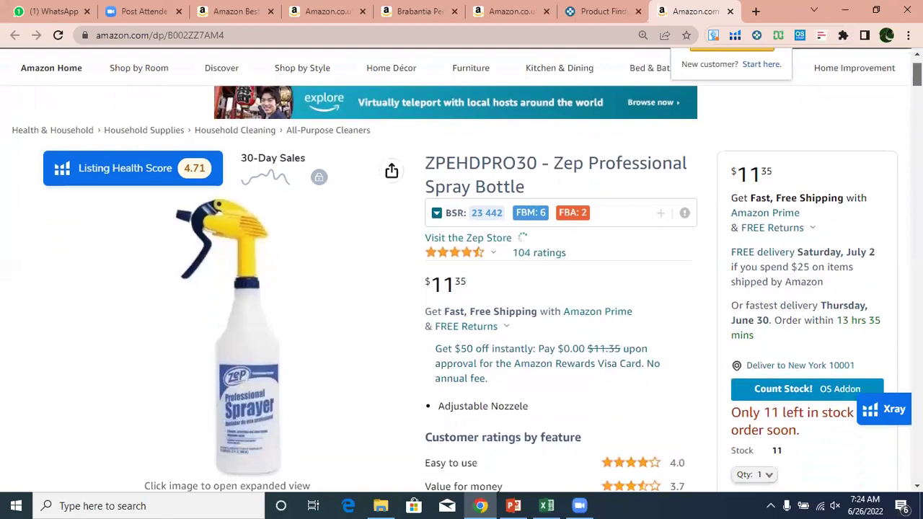
{"action": "scroll", "coordinate": [462, 288], "scroll_direction": "down", "scroll_amount": 1}
{"action": "scroll", "coordinate": [461, 270], "scroll_direction": "down", "scroll_amount": 5}
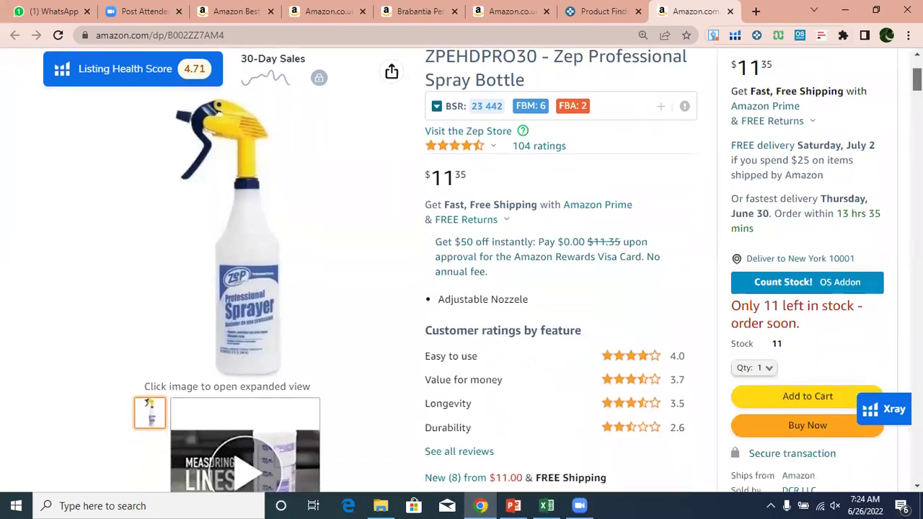
{"action": "scroll", "coordinate": [742, 166], "scroll_direction": "down", "scroll_amount": 3}
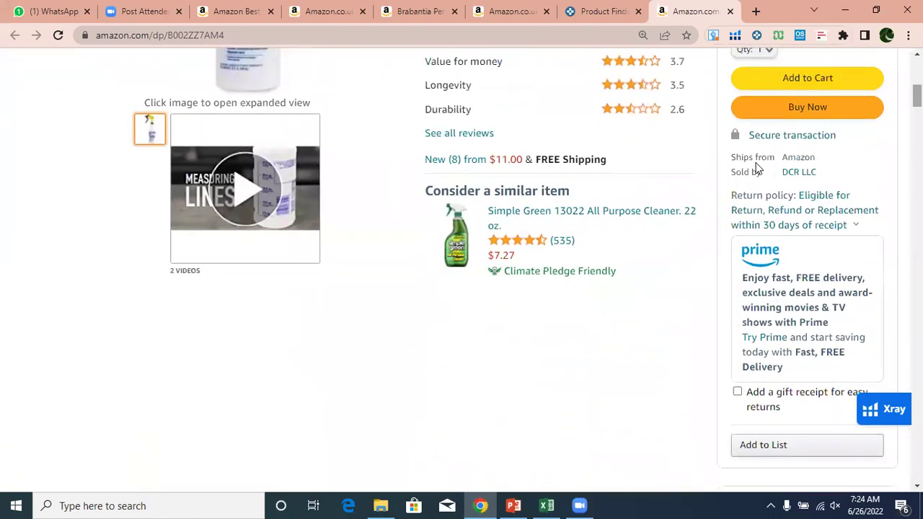
{"action": "left_click_drag", "start_coordinate": [730, 165], "coordinate": [826, 180]}
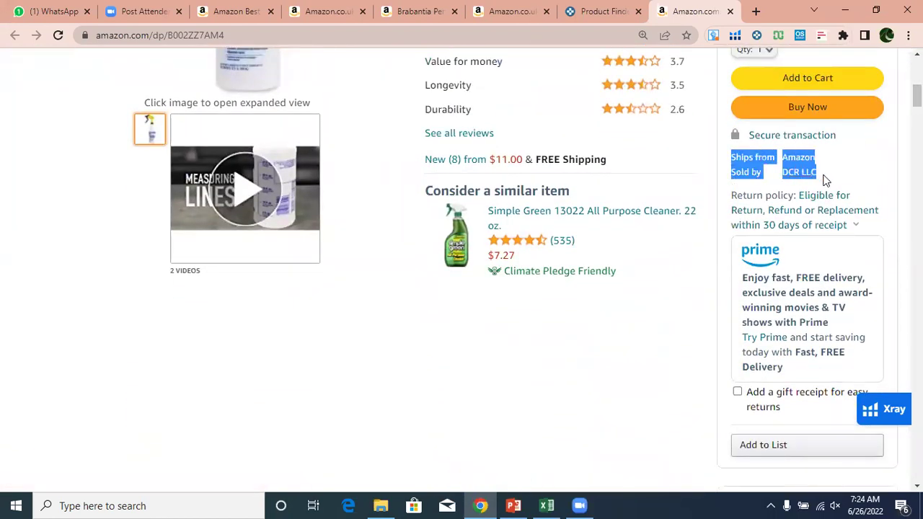
{"action": "left_click", "coordinate": [855, 178]}
{"action": "scroll", "coordinate": [856, 178], "scroll_direction": "down", "scroll_amount": 5}
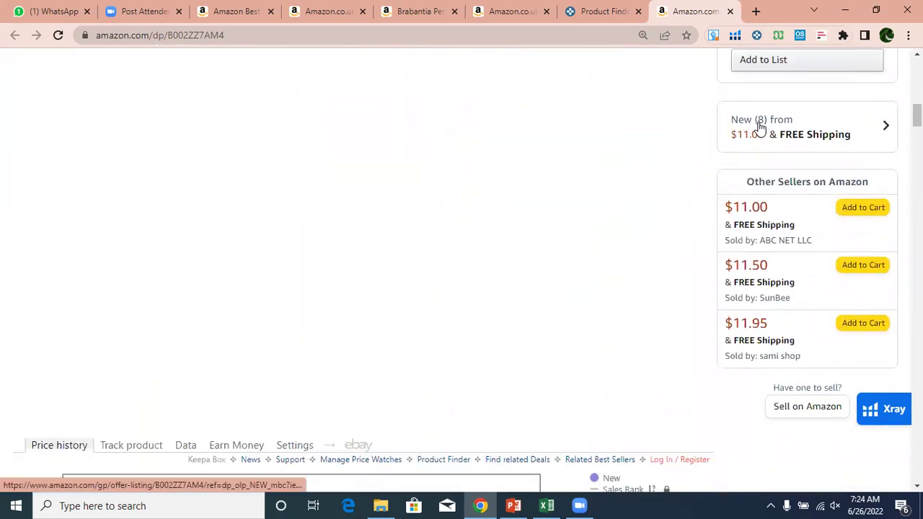
{"action": "left_click", "coordinate": [888, 128]}
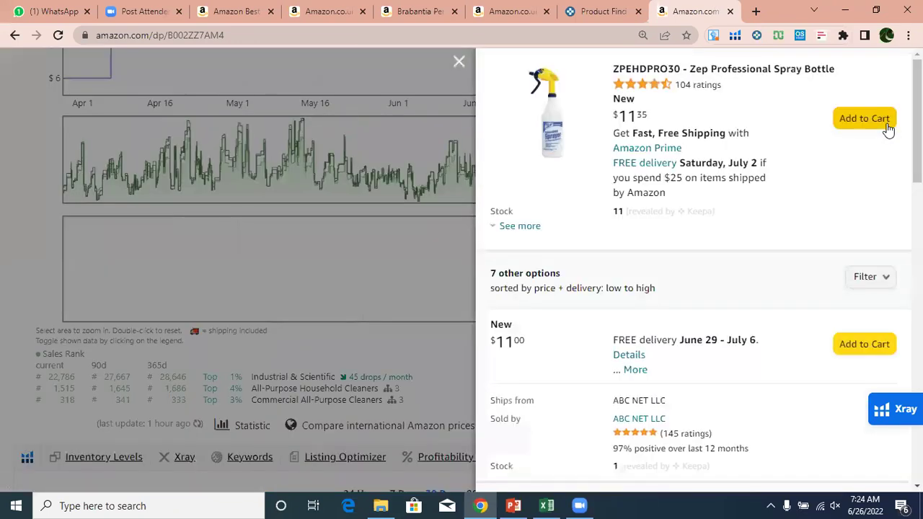
{"action": "scroll", "coordinate": [788, 148], "scroll_direction": "down", "scroll_amount": 1}
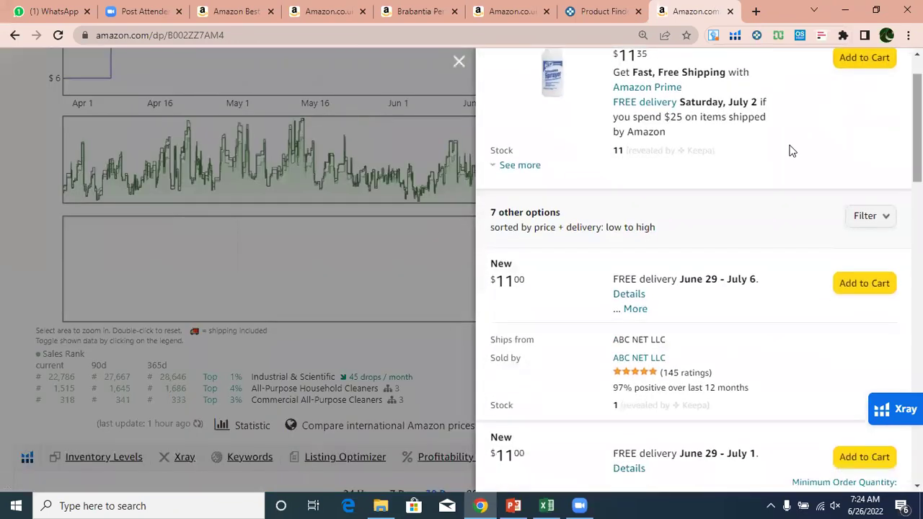
{"action": "left_click", "coordinate": [505, 166]}
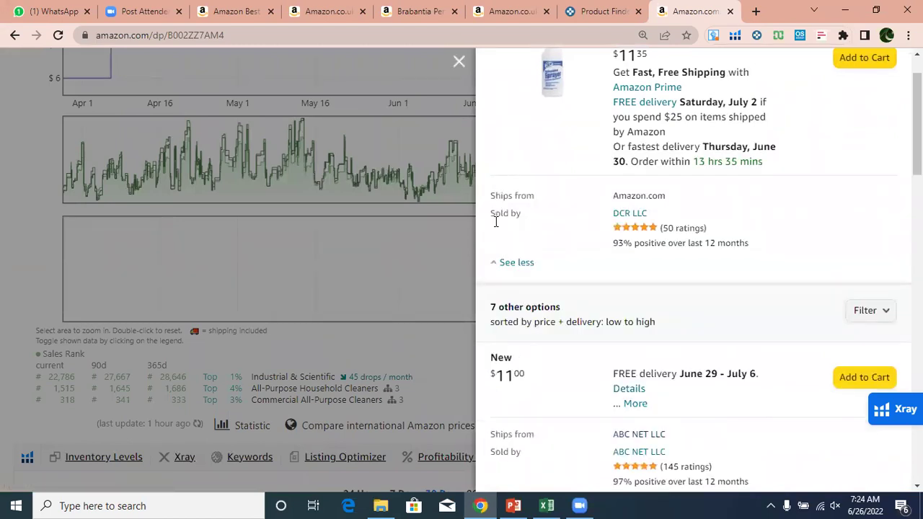
{"action": "left_click", "coordinate": [491, 262]}
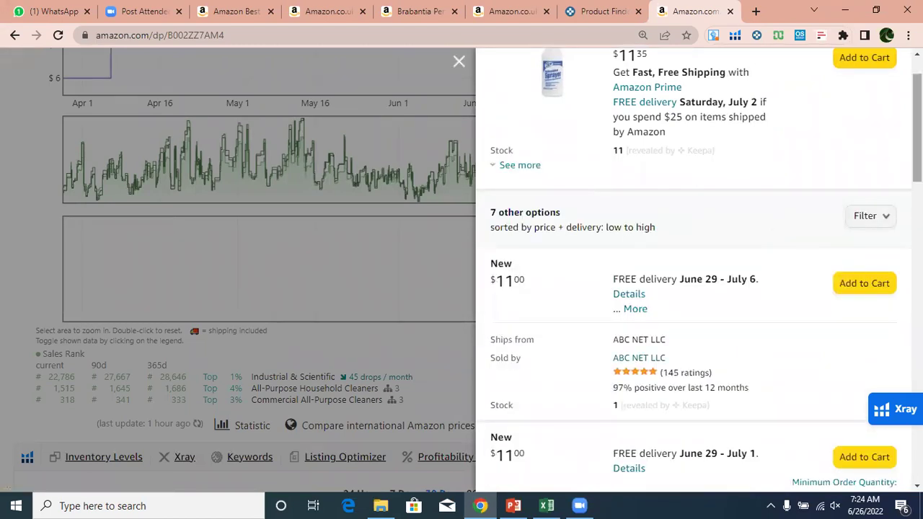
{"action": "scroll", "coordinate": [699, 268], "scroll_direction": "down", "scroll_amount": 2}
{"action": "scroll", "coordinate": [699, 269], "scroll_direction": "down", "scroll_amount": 3}
{"action": "scroll", "coordinate": [699, 268], "scroll_direction": "down", "scroll_amount": 3}
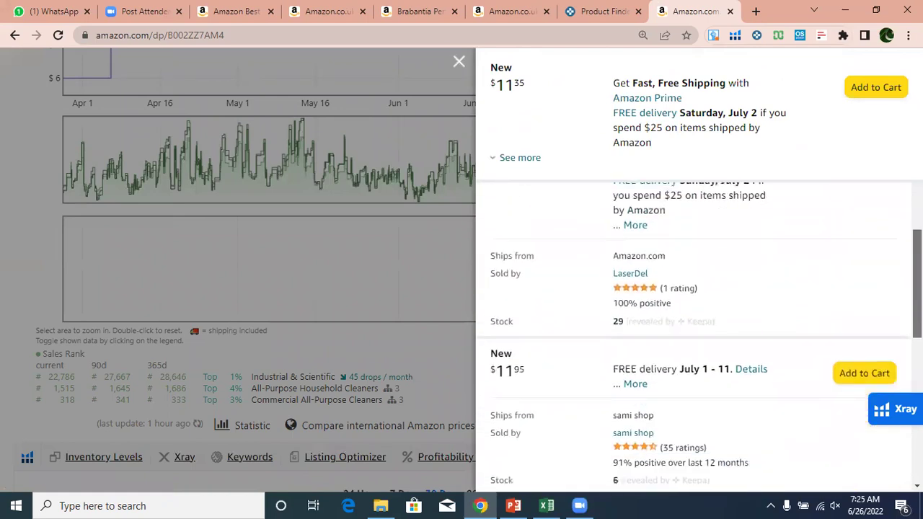
{"action": "scroll", "coordinate": [699, 269], "scroll_direction": "down", "scroll_amount": 3}
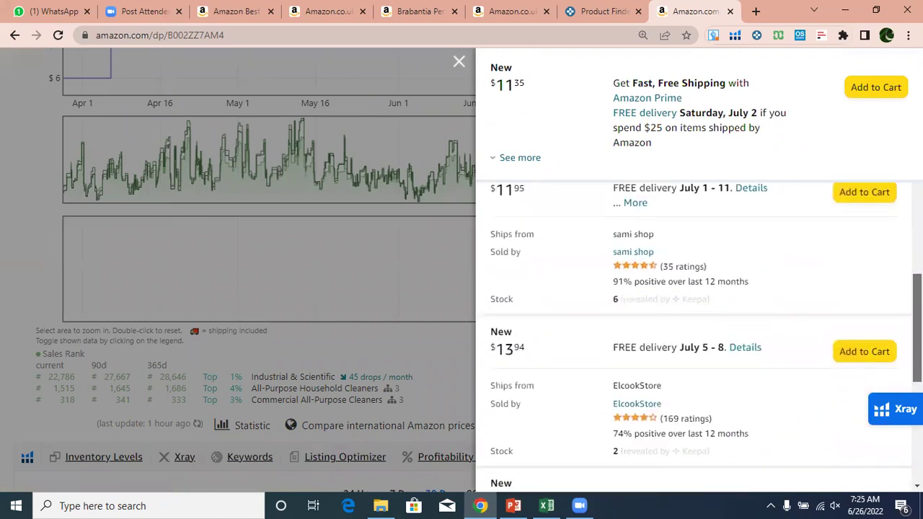
{"action": "scroll", "coordinate": [897, 384], "scroll_direction": "down", "scroll_amount": 5}
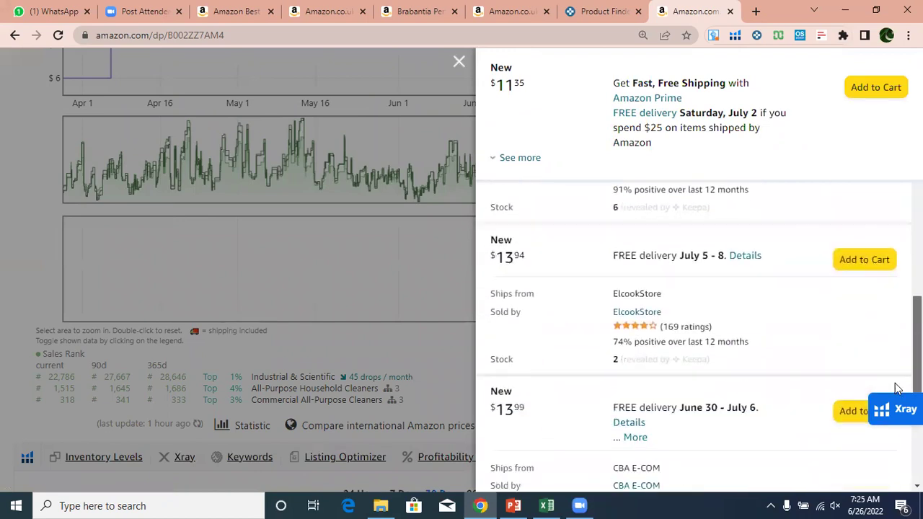
{"action": "scroll", "coordinate": [893, 324], "scroll_direction": "up", "scroll_amount": 15}
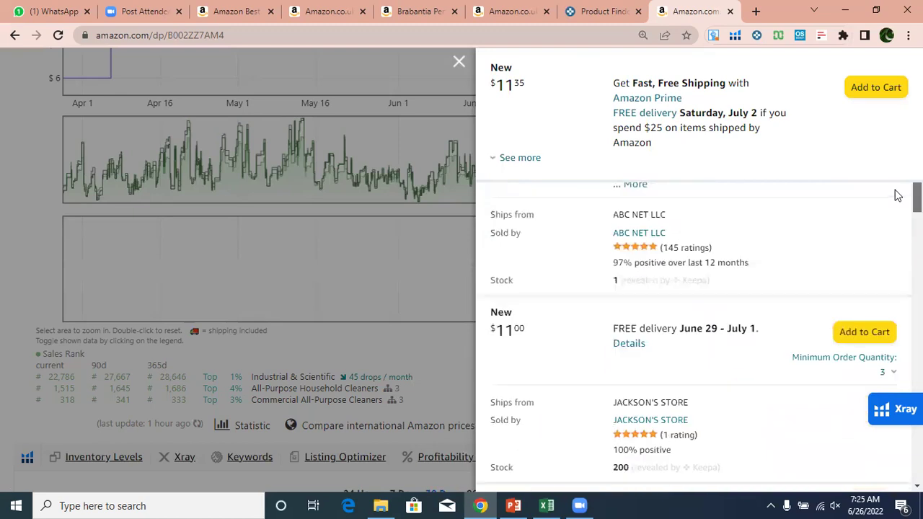
{"action": "left_click", "coordinate": [459, 60]}
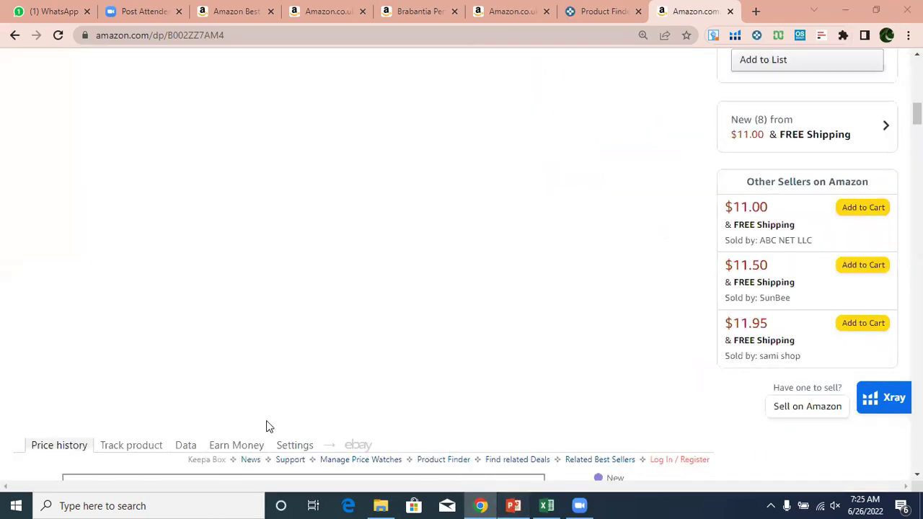
{"action": "key", "text": "alt+Tab"}
- On slide 5, highlight the Sellers 4–20, FBA Sellers minimum 2, Brand not selling and rotating Buybox rules
{"action": "left_click", "coordinate": [90, 372]}
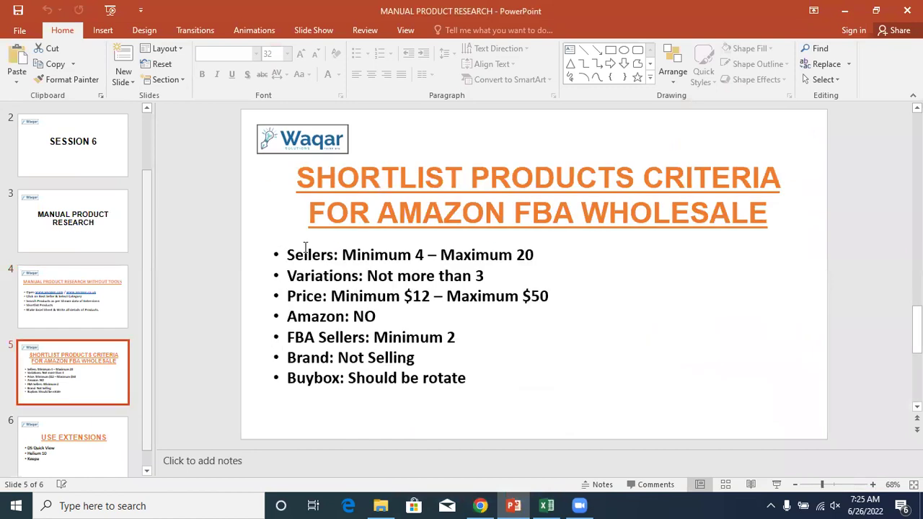
{"action": "left_click_drag", "start_coordinate": [288, 252], "coordinate": [558, 255]}
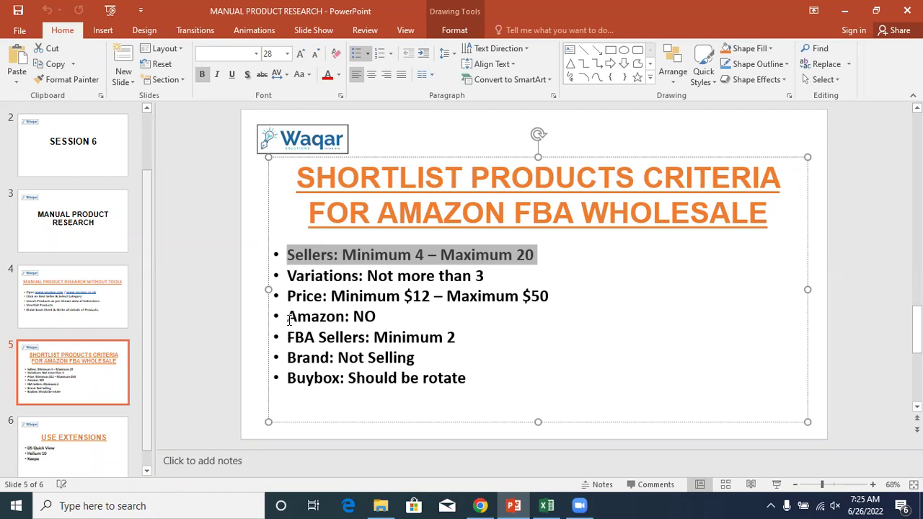
{"action": "left_click_drag", "start_coordinate": [289, 336], "coordinate": [466, 334]}
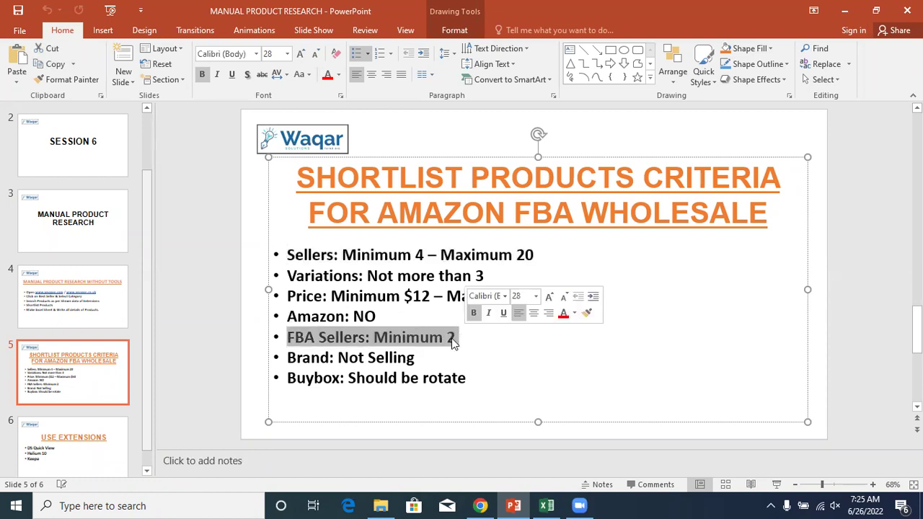
{"action": "left_click_drag", "start_coordinate": [289, 358], "coordinate": [417, 358]}
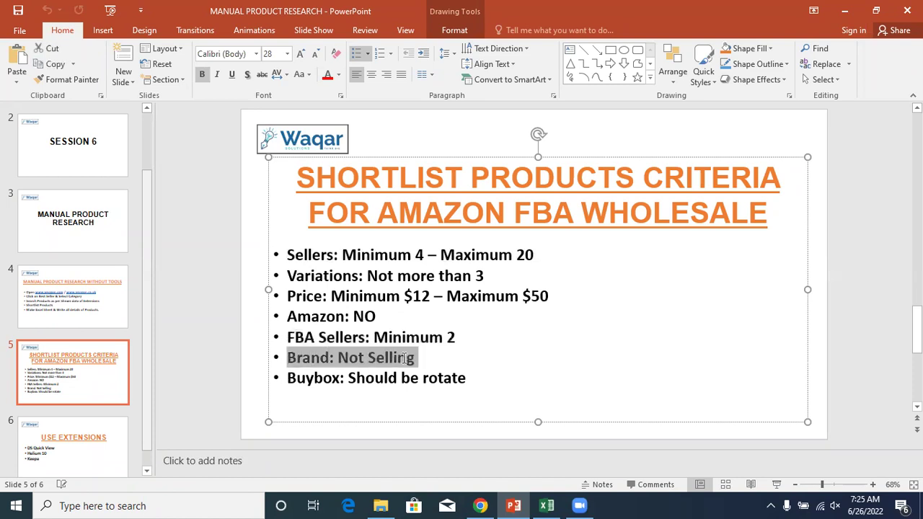
{"action": "left_click_drag", "start_coordinate": [286, 378], "coordinate": [488, 372]}
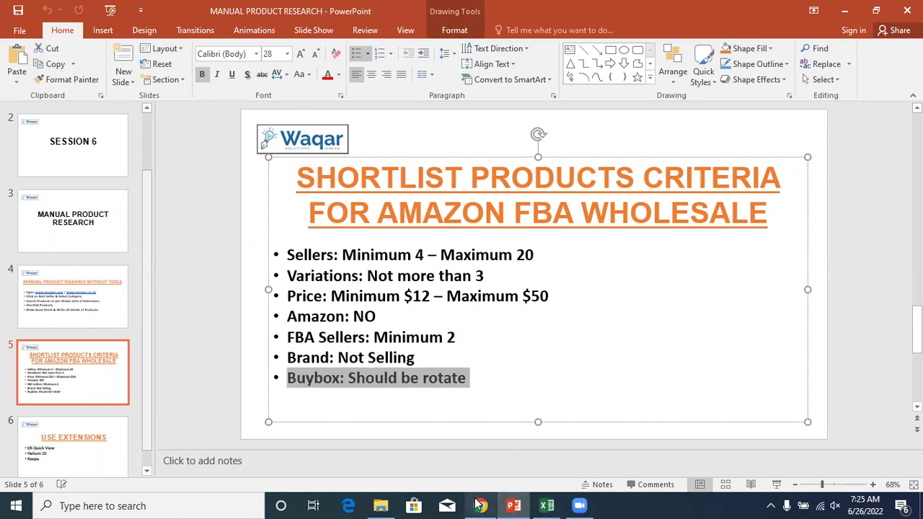
{"action": "mouse_move", "coordinate": [478, 505]}
{"action": "left_click", "coordinate": [544, 426]}
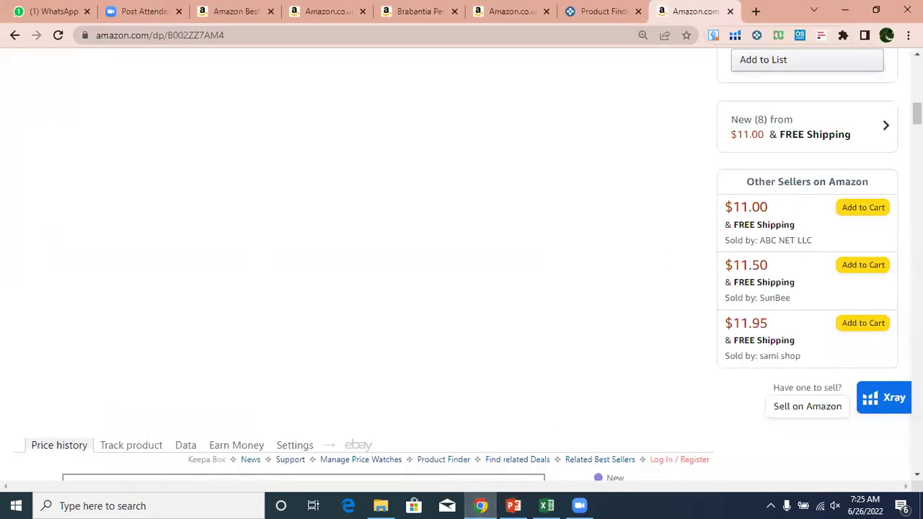
- Open and browse the full list of other offers for the Zep spray bottle
{"action": "scroll", "coordinate": [461, 265], "scroll_direction": "up", "scroll_amount": 6}
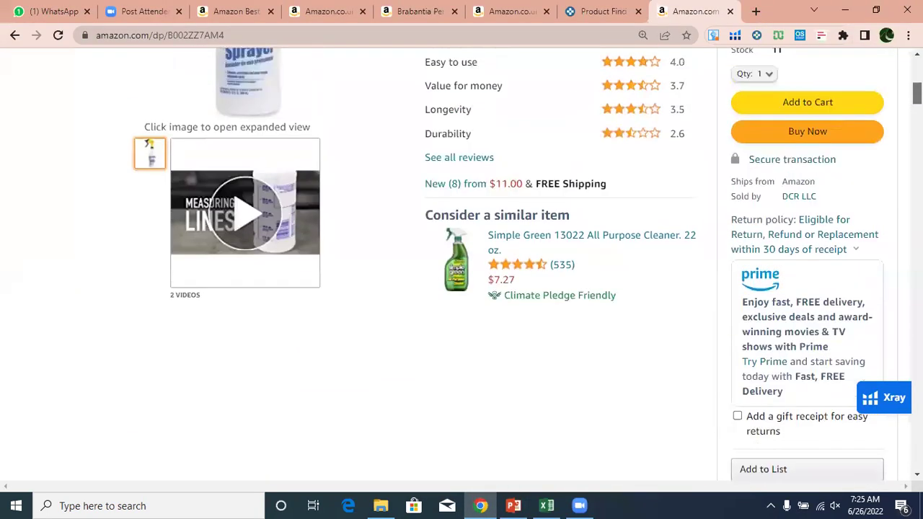
{"action": "scroll", "coordinate": [461, 264], "scroll_direction": "up", "scroll_amount": 7}
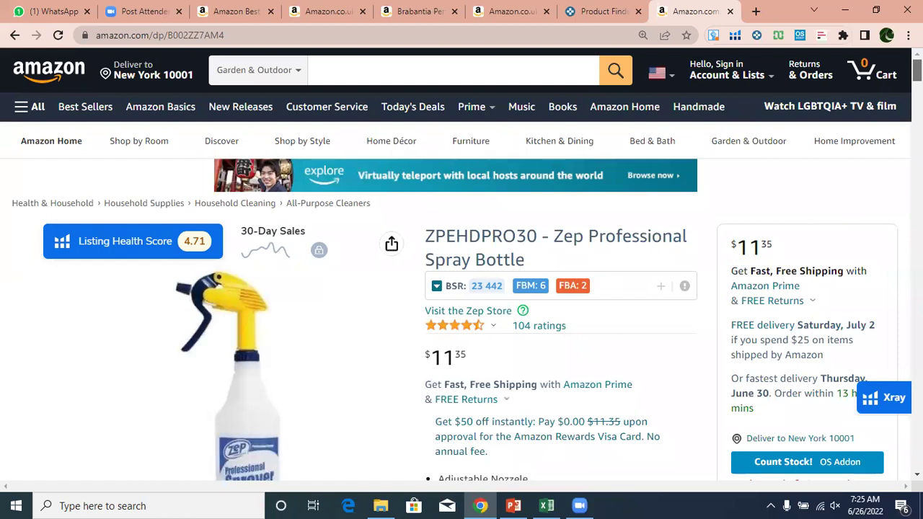
{"action": "scroll", "coordinate": [457, 264], "scroll_direction": "down", "scroll_amount": 1}
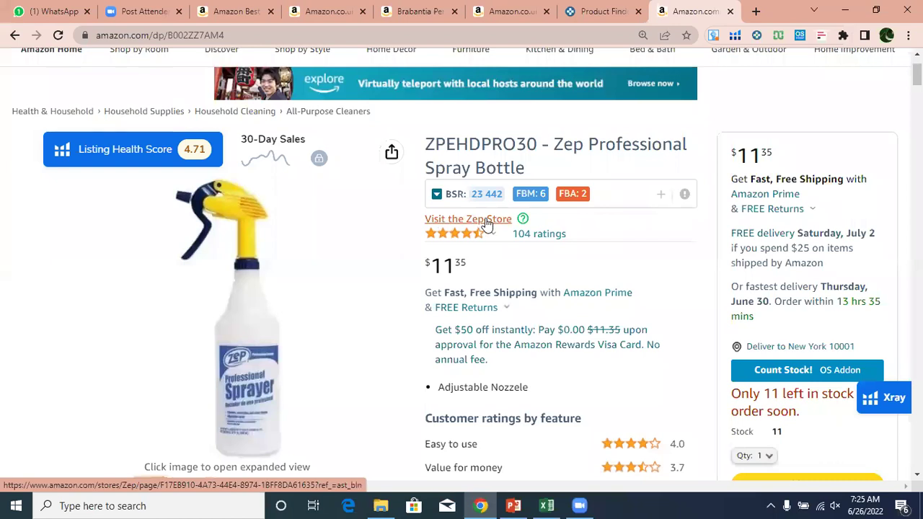
{"action": "scroll", "coordinate": [488, 224], "scroll_direction": "down", "scroll_amount": 5}
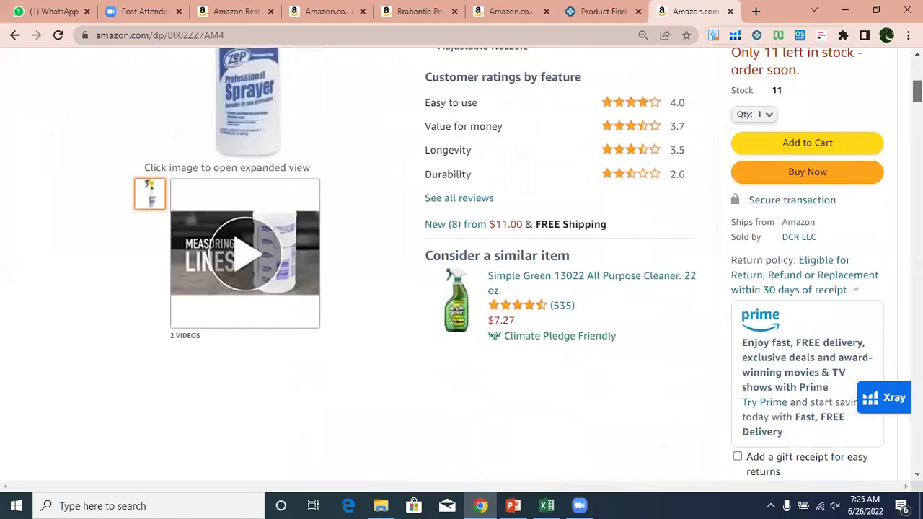
{"action": "scroll", "coordinate": [461, 263], "scroll_direction": "down", "scroll_amount": 4}
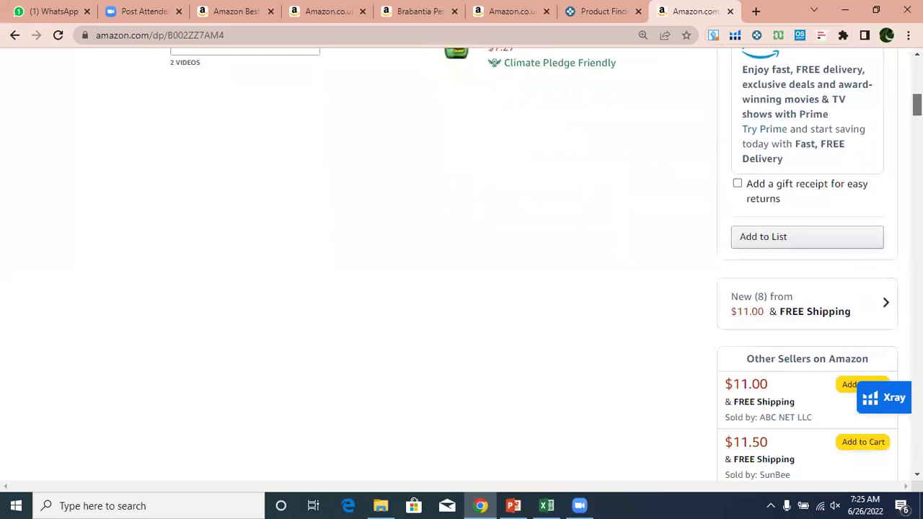
{"action": "scroll", "coordinate": [886, 132], "scroll_direction": "down", "scroll_amount": 3}
{"action": "left_click", "coordinate": [885, 128]}
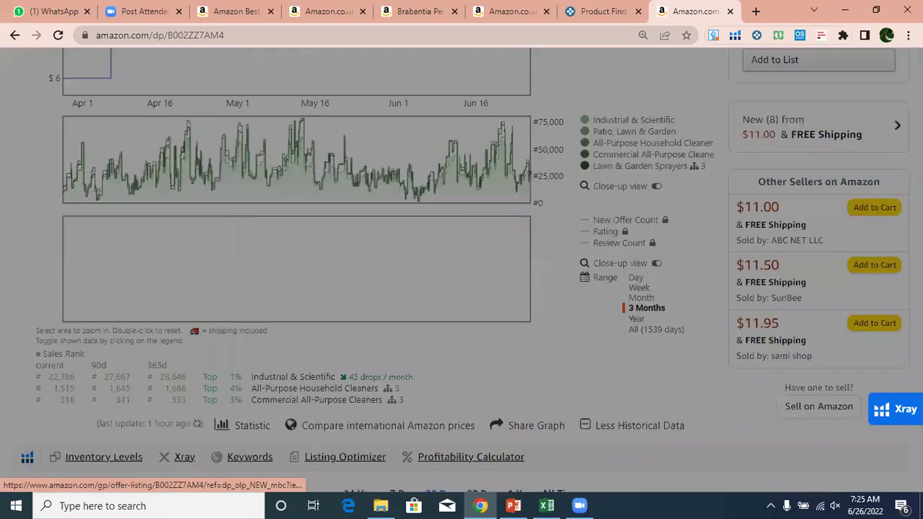
{"action": "scroll", "coordinate": [699, 266], "scroll_direction": "down", "scroll_amount": 3}
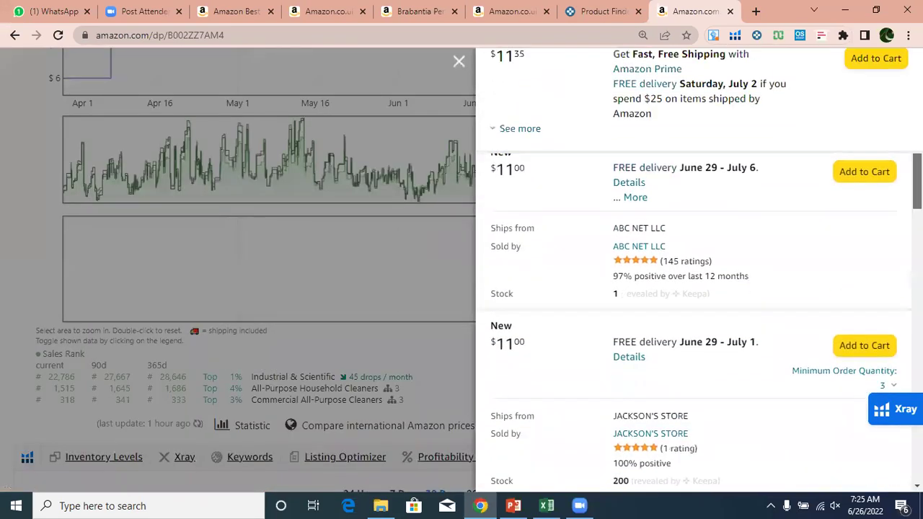
{"action": "scroll", "coordinate": [699, 335], "scroll_direction": "down", "scroll_amount": 6}
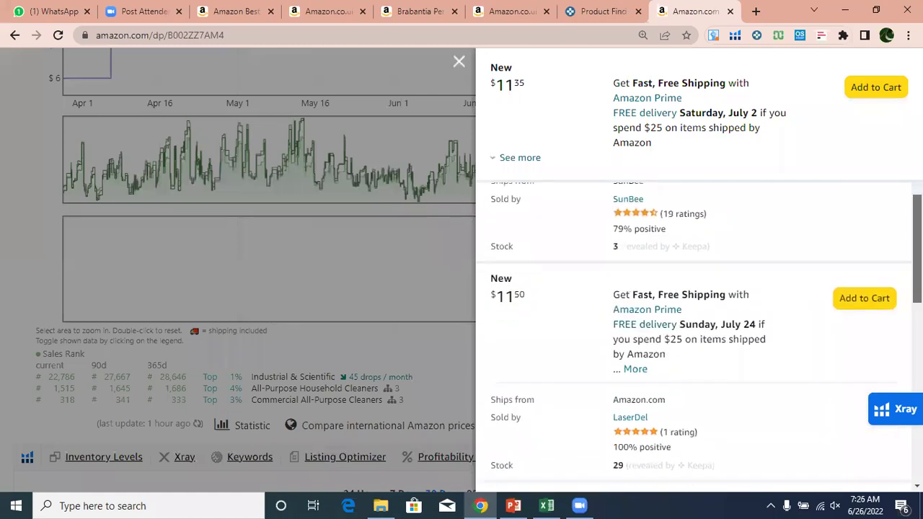
{"action": "scroll", "coordinate": [700, 335], "scroll_direction": "down", "scroll_amount": 5}
{"action": "scroll", "coordinate": [699, 335], "scroll_direction": "up", "scroll_amount": 8}
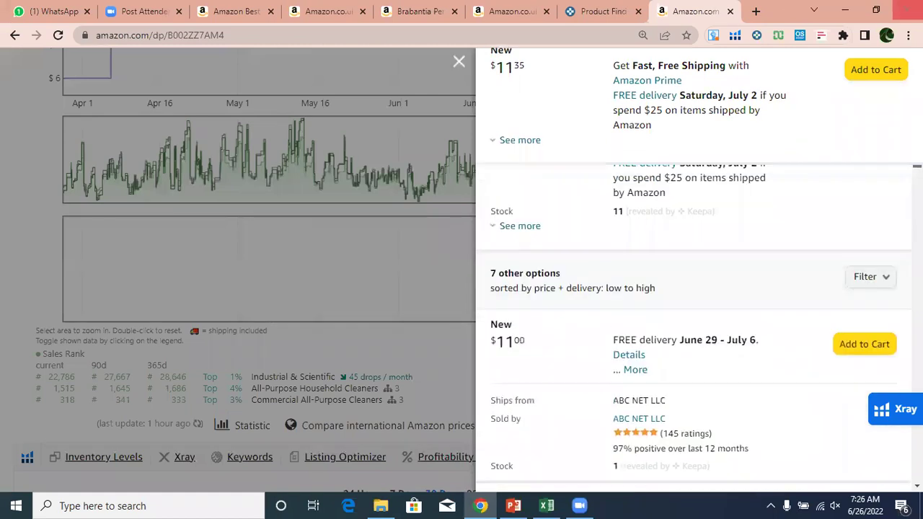
- Close the offers panel and scroll down to the Keepa price history charts
{"action": "left_click", "coordinate": [459, 62]}
{"action": "scroll", "coordinate": [461, 271], "scroll_direction": "down", "scroll_amount": 3}
{"action": "scroll", "coordinate": [461, 270], "scroll_direction": "down", "scroll_amount": 1}
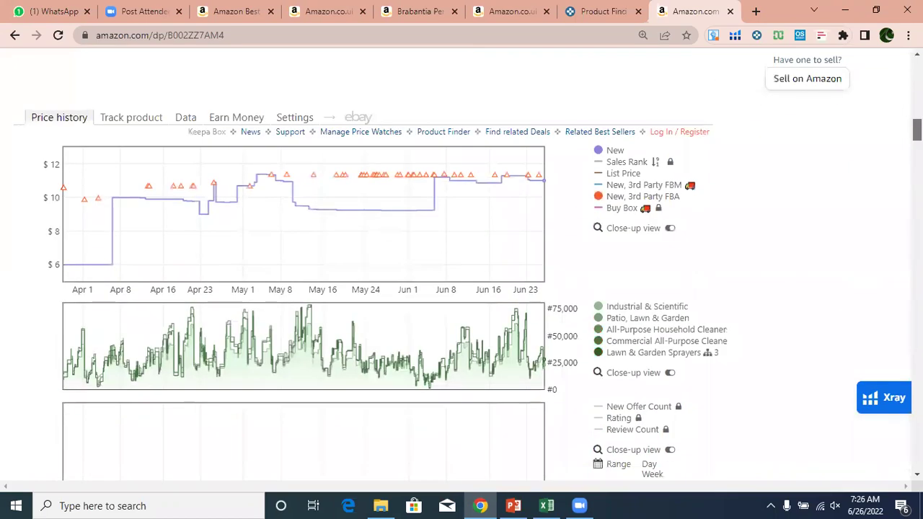
- Sign in to Keepa from a chart legend item, entering the username and password
{"action": "left_click", "coordinate": [634, 160]}
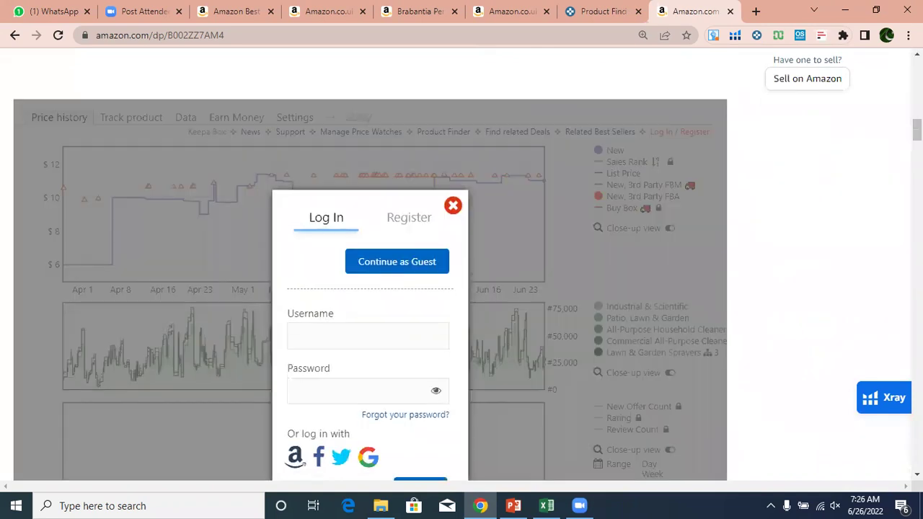
{"action": "scroll", "coordinate": [278, 231], "scroll_direction": "down", "scroll_amount": 1}
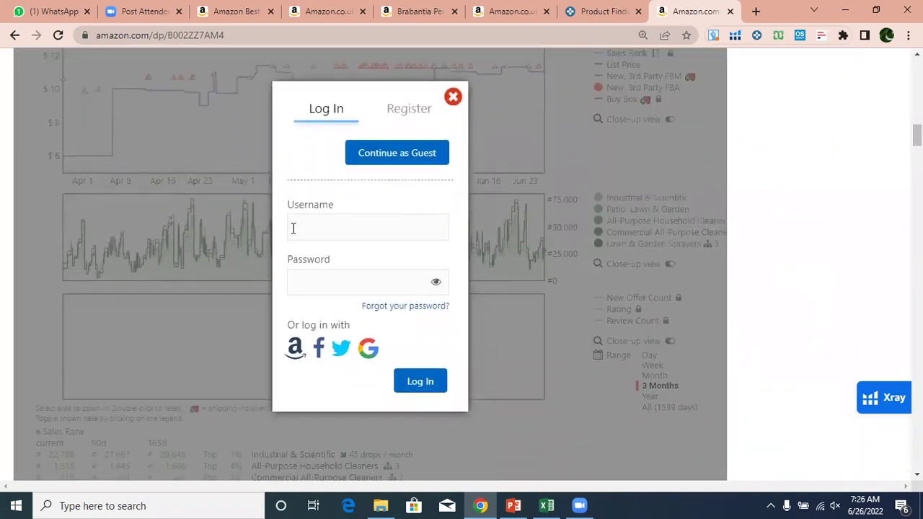
{"action": "left_click", "coordinate": [292, 228]}
{"action": "left_click", "coordinate": [343, 289]}
{"action": "type", "text": "••"}
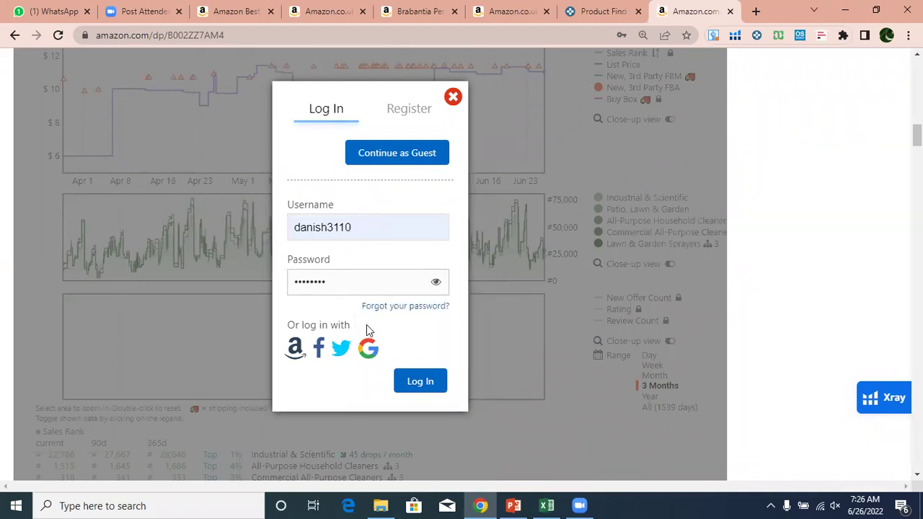
{"action": "left_click", "coordinate": [421, 387]}
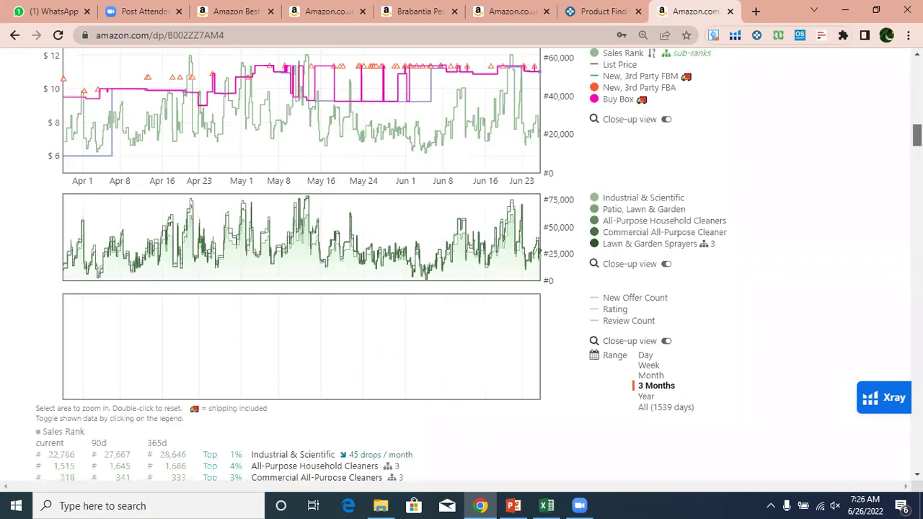
{"action": "scroll", "coordinate": [916, 136], "scroll_direction": "up", "scroll_amount": 1}
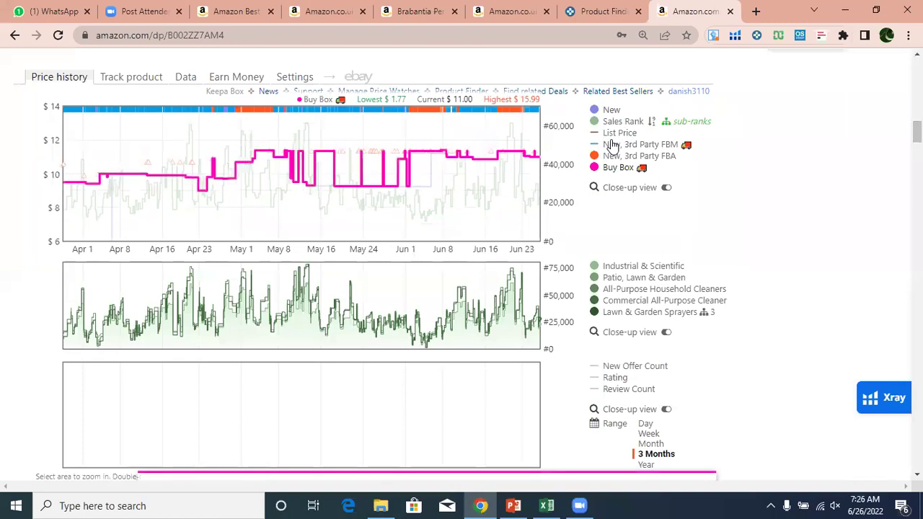
- Open Keepa's Buy Box Statistics under Data, briefly checking the product details summary
{"action": "left_click", "coordinate": [185, 77]}
{"action": "left_click", "coordinate": [231, 98]}
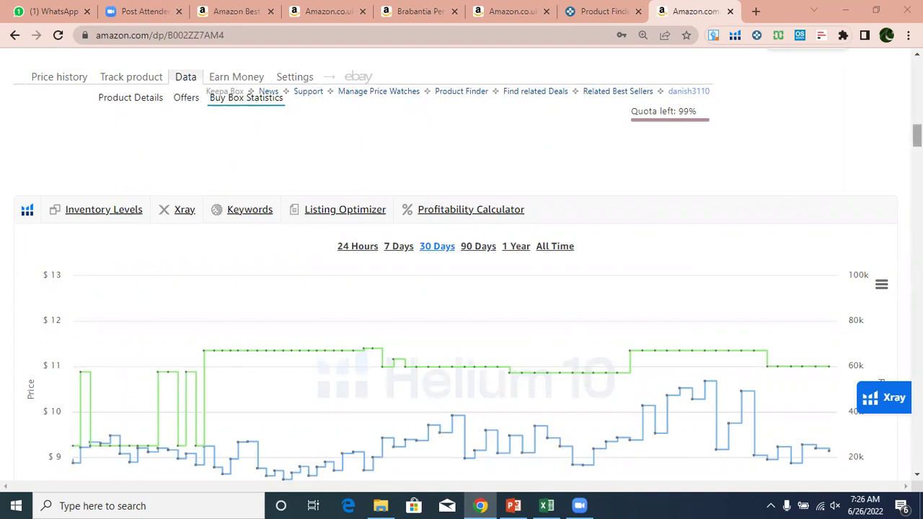
{"action": "scroll", "coordinate": [173, 144], "scroll_direction": "up", "scroll_amount": 1}
{"action": "left_click", "coordinate": [150, 142]}
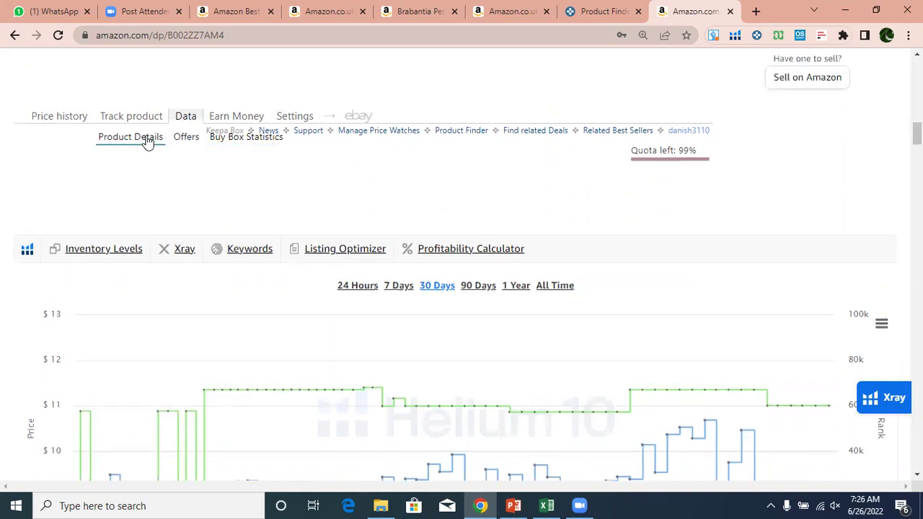
{"action": "left_click", "coordinate": [229, 140]}
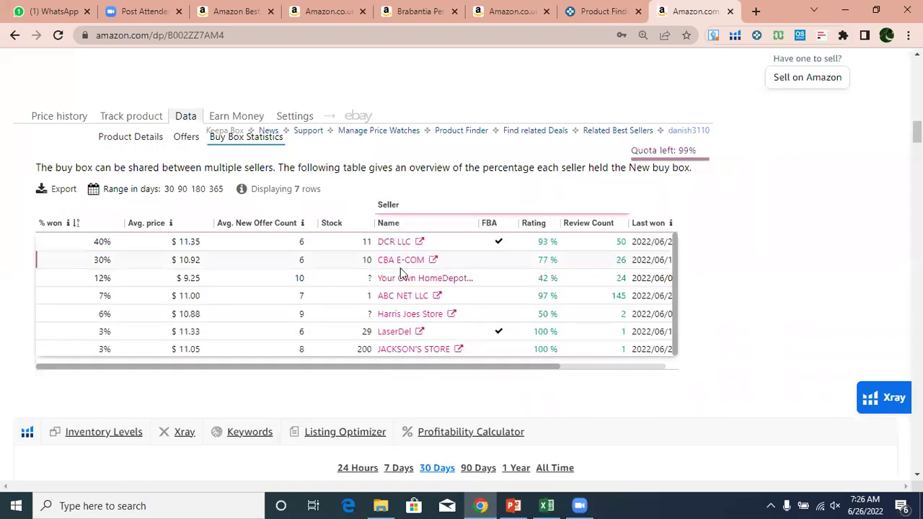
- Review each seller's buy box share and name, with DCR LLC leading at 40%
{"action": "left_click", "coordinate": [101, 242]}
{"action": "left_click", "coordinate": [101, 254]}
{"action": "key", "text": "Down"}
{"action": "key", "text": "Down"}
{"action": "key", "text": "Down"}
{"action": "key", "text": "Down"}
{"action": "key", "text": "Down"}
{"action": "key", "text": "Up"}
{"action": "key", "text": "Up"}
{"action": "key", "text": "Up"}
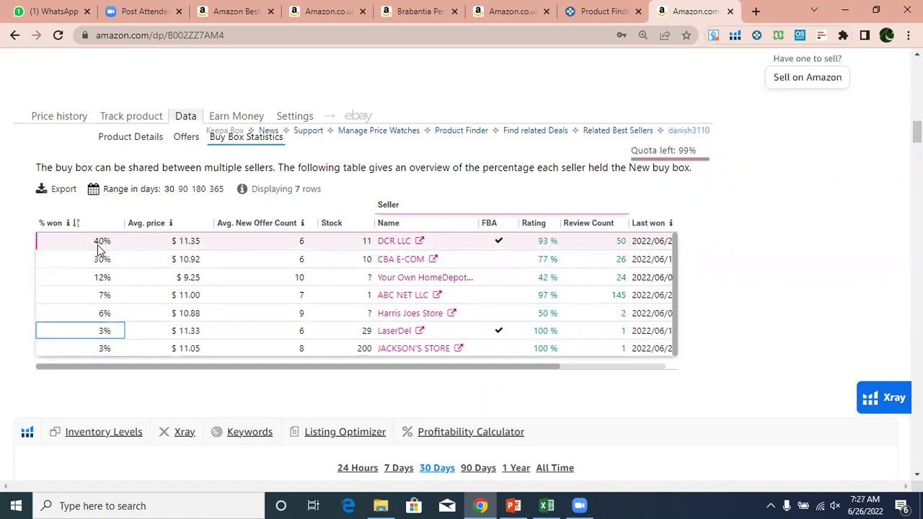
{"action": "key", "text": "Up"}
{"action": "key", "text": "Up"}
{"action": "key", "text": "Up"}
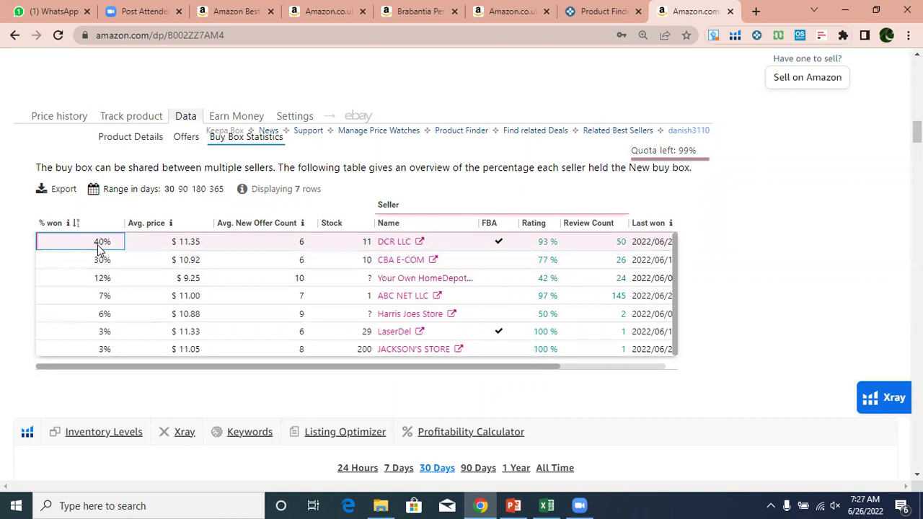
{"action": "left_click", "coordinate": [463, 242]}
{"action": "key", "text": "Down"}
{"action": "key", "text": "Down"}
{"action": "key", "text": "Down"}
{"action": "key", "text": "Down"}
{"action": "key", "text": "Down"}
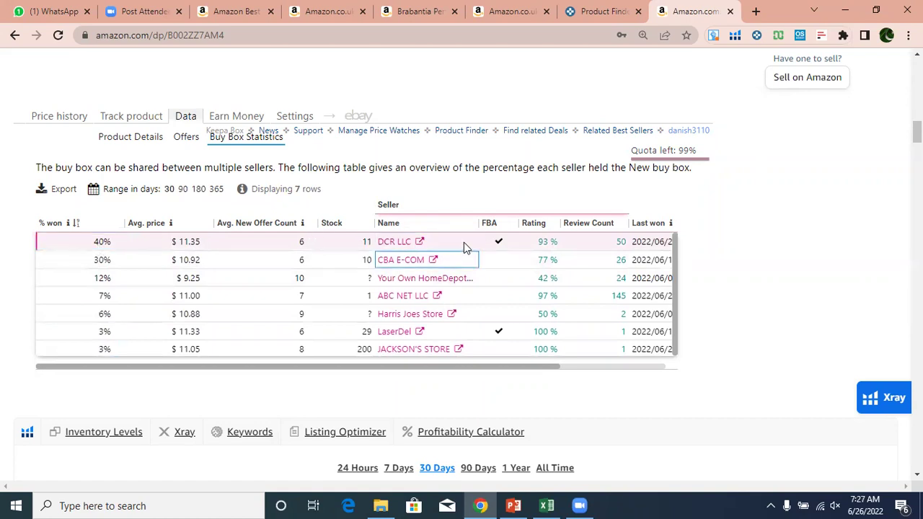
{"action": "key", "text": "Down"}
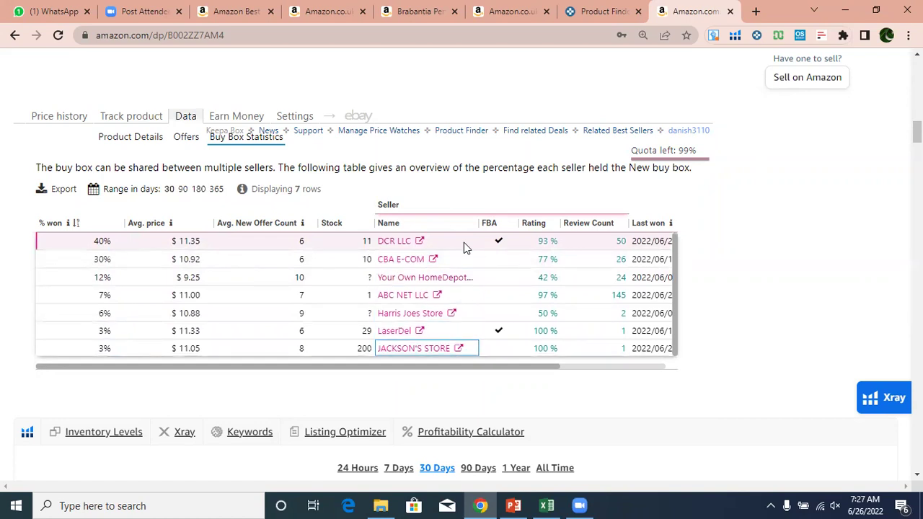
{"action": "key", "text": "Up"}
{"action": "key", "text": "Up"}
{"action": "key", "text": "Up"}
{"action": "key", "text": "Up"}
{"action": "key", "text": "Up"}
{"action": "key", "text": "Up"}
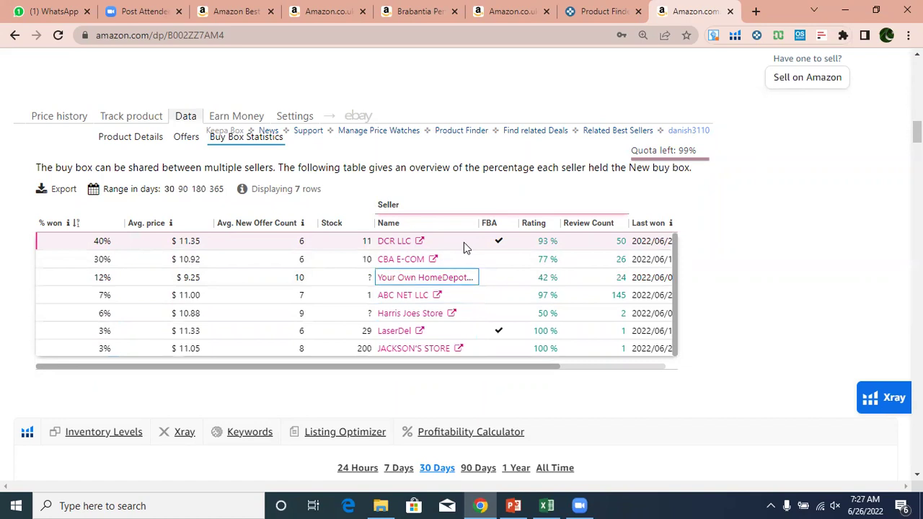
- Check DCR LLC's last win and ABC NET LLC's 97% rating and $11.00 average price
{"action": "key", "text": "Right"}
{"action": "key", "text": "Right"}
{"action": "key", "text": "Right"}
{"action": "key", "text": "Right"}
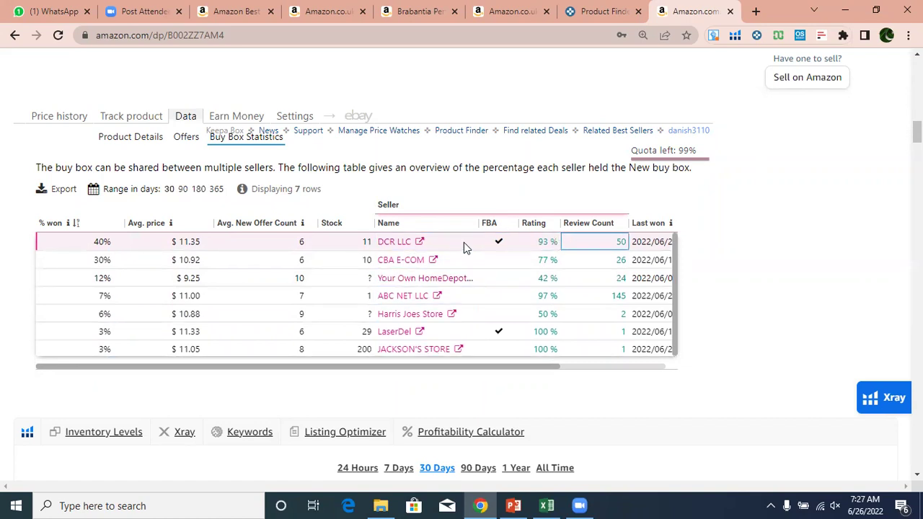
{"action": "key", "text": "Right"}
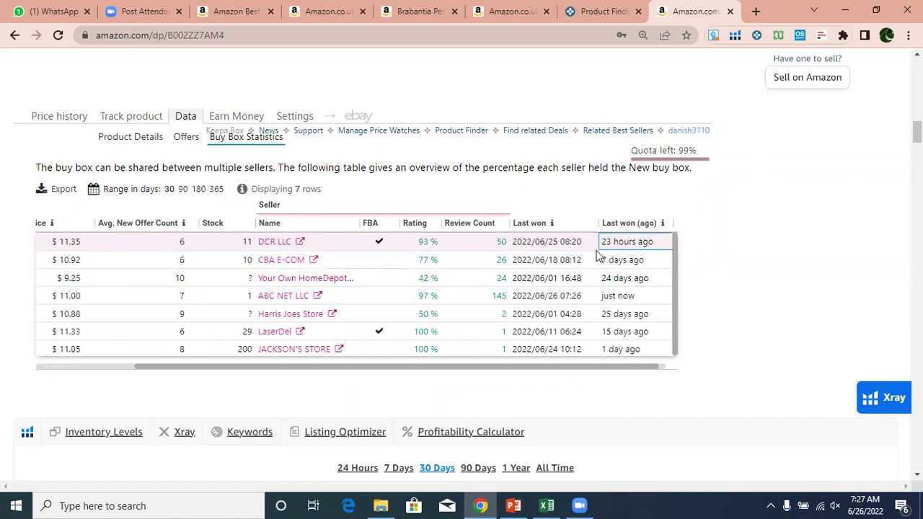
{"action": "left_click", "coordinate": [624, 297]}
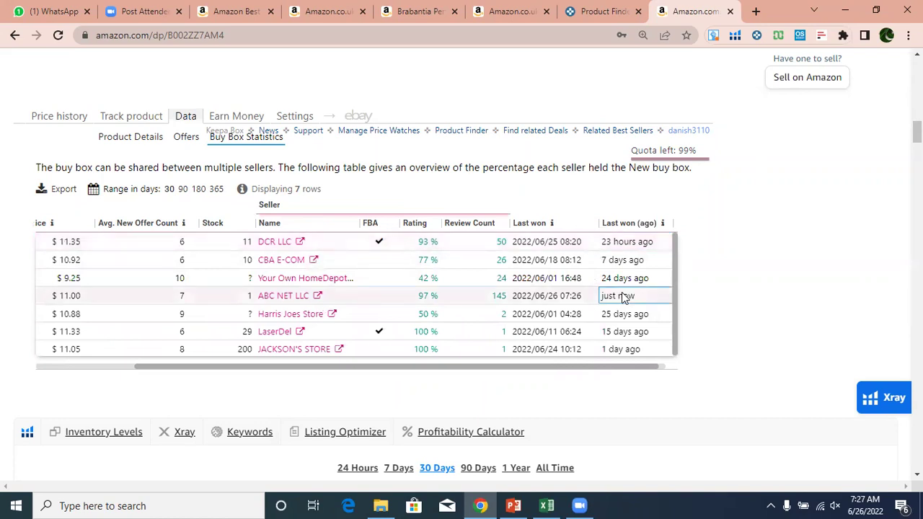
{"action": "key", "text": "Left"}
{"action": "key", "text": "Left"}
{"action": "key", "text": "Left"}
{"action": "key", "text": "Left"}
{"action": "key", "text": "Left"}
{"action": "key", "text": "Left"}
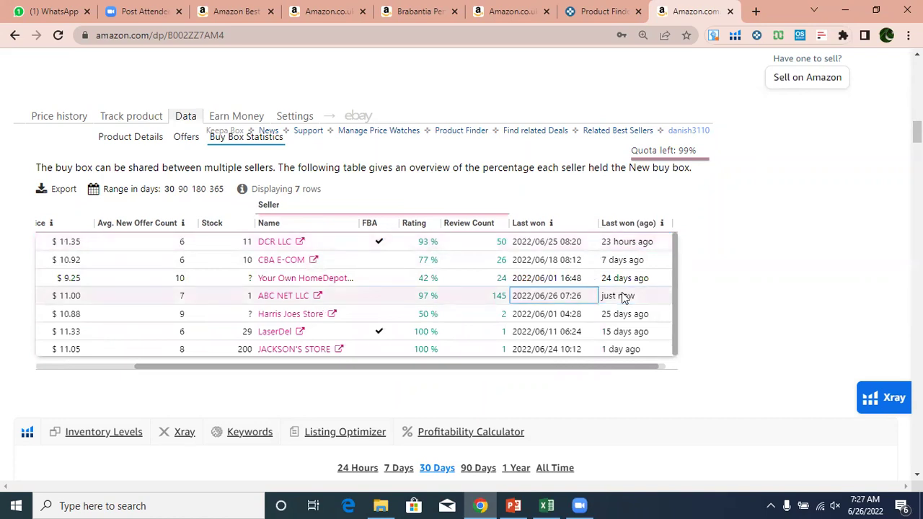
{"action": "key", "text": "Left"}
{"action": "key", "text": "Left"}
{"action": "key", "text": "Left"}
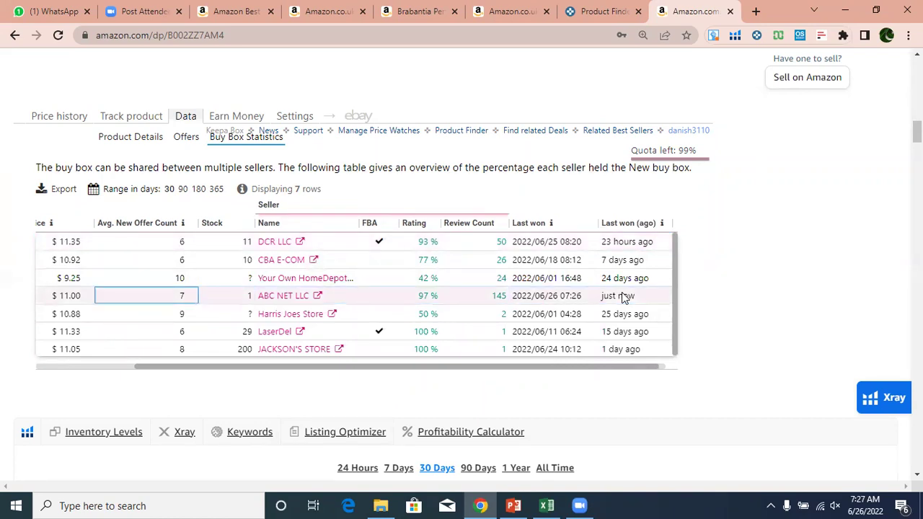
{"action": "key", "text": "Right"}
{"action": "key", "text": "Right"}
{"action": "key", "text": "Right"}
{"action": "key", "text": "Right"}
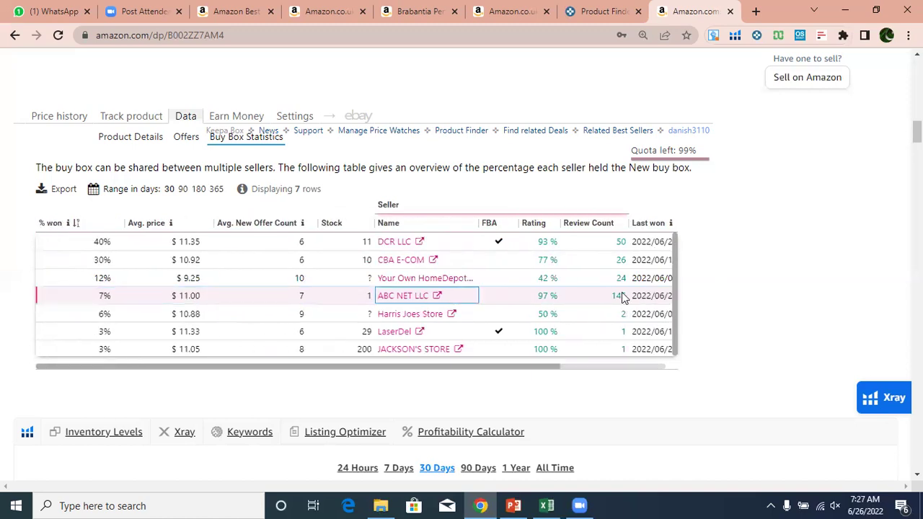
{"action": "key", "text": "Right"}
{"action": "key", "text": "Right"}
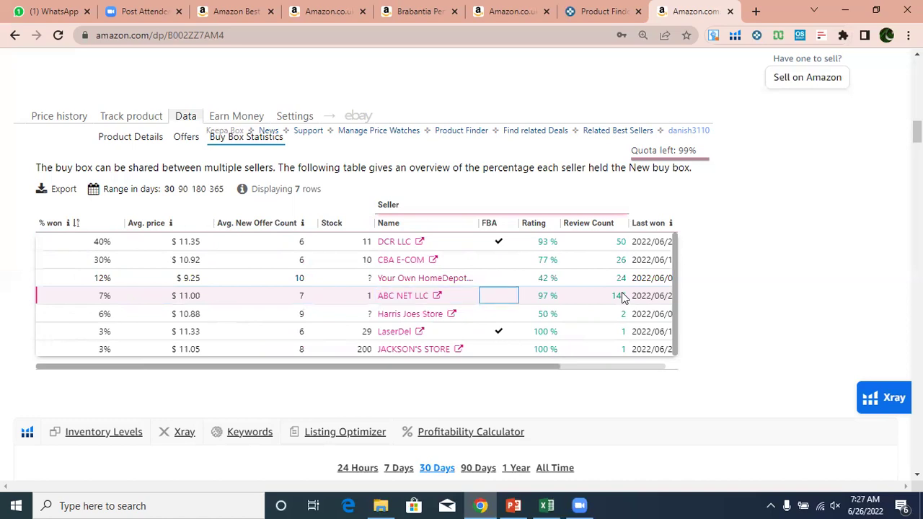
{"action": "key", "text": "Left"}
{"action": "key", "text": "Left"}
{"action": "key", "text": "Left"}
{"action": "key", "text": "Left"}
{"action": "key", "text": "Left"}
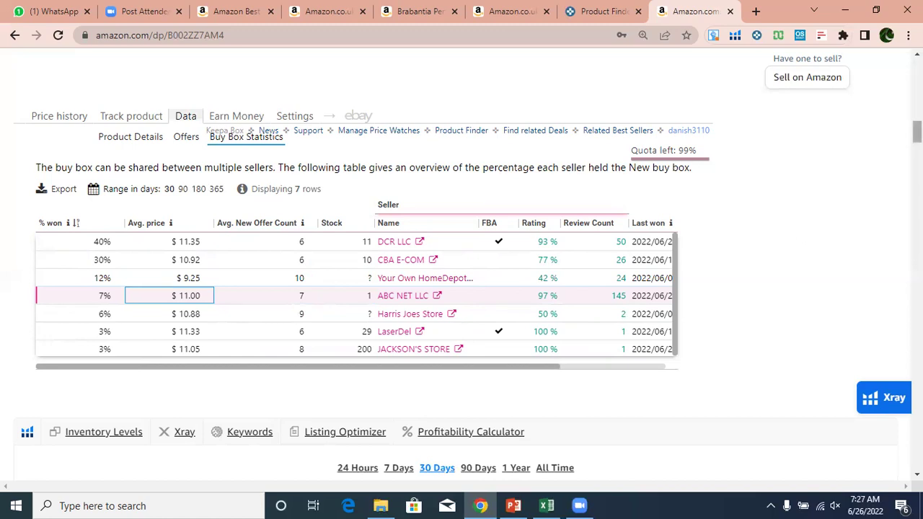
- Return to the PowerPoint shortlist criteria slide
{"action": "scroll", "coordinate": [461, 265], "scroll_direction": "up", "scroll_amount": 5}
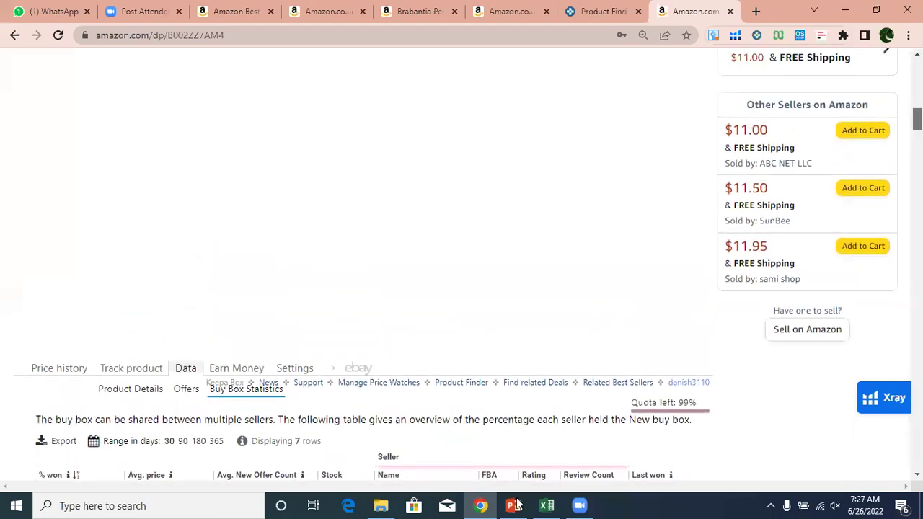
{"action": "scroll", "coordinate": [488, 446], "scroll_direction": "up", "scroll_amount": 5}
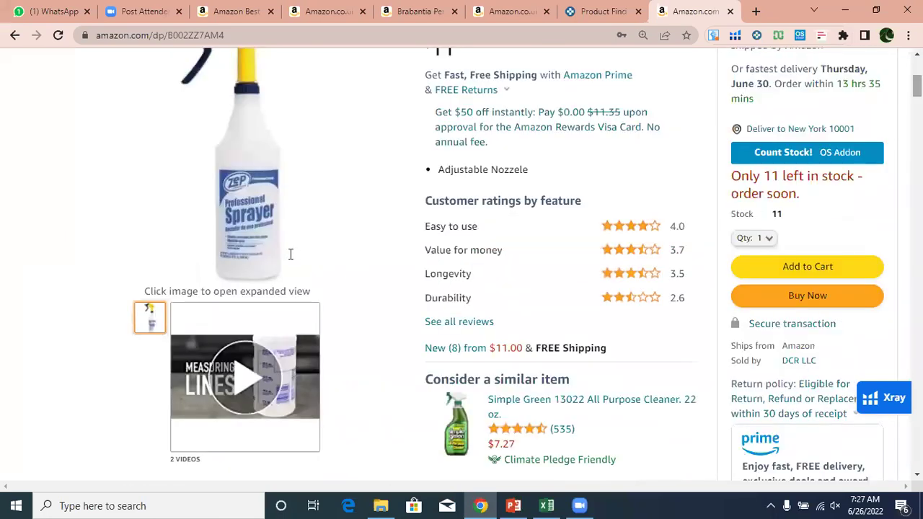
{"action": "left_click", "coordinate": [470, 388]}
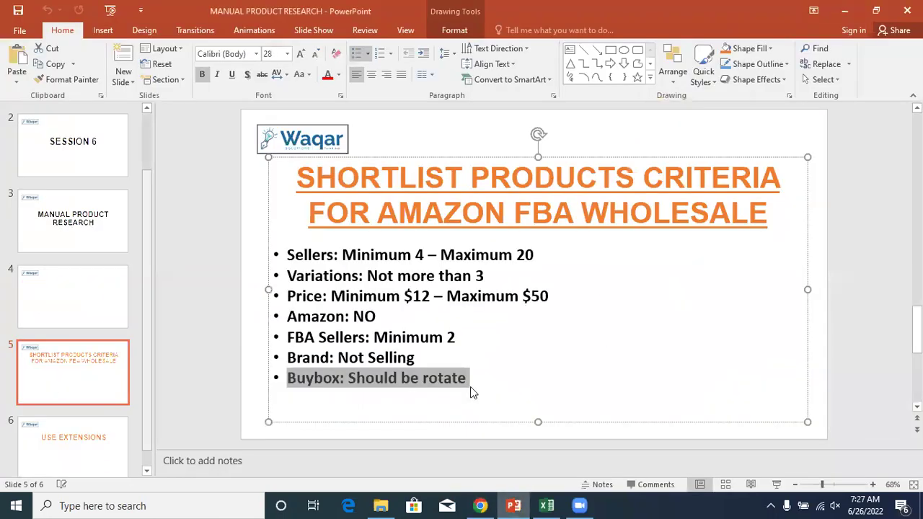
- Highlight the seven criteria bullets on the Shortlist Products Criteria slide
{"action": "key", "text": "ctrl+a"}
{"action": "left_click", "coordinate": [215, 322]}
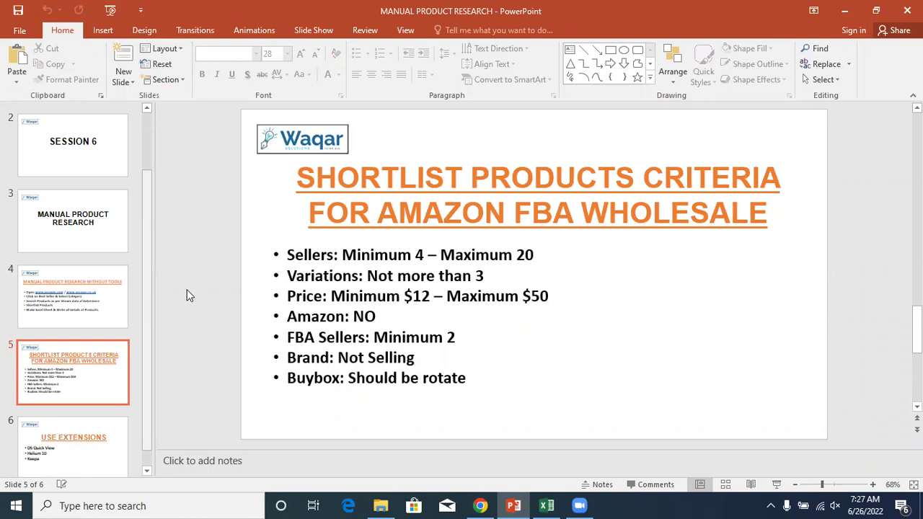
{"action": "left_click_drag", "start_coordinate": [288, 255], "coordinate": [490, 379]}
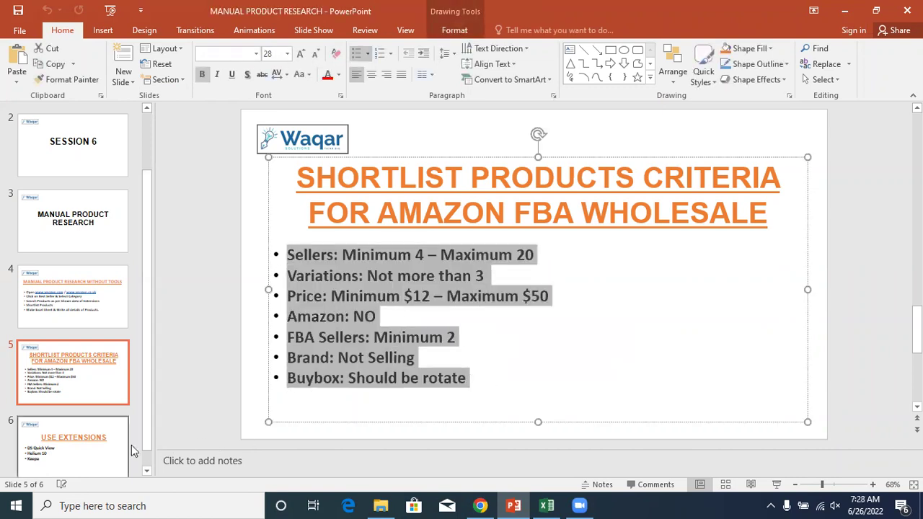
- Compare the USE EXTENSIONS and criteria slides, then bring the Amazon product page forward
{"action": "left_click", "coordinate": [108, 443]}
{"action": "left_click", "coordinate": [97, 371]}
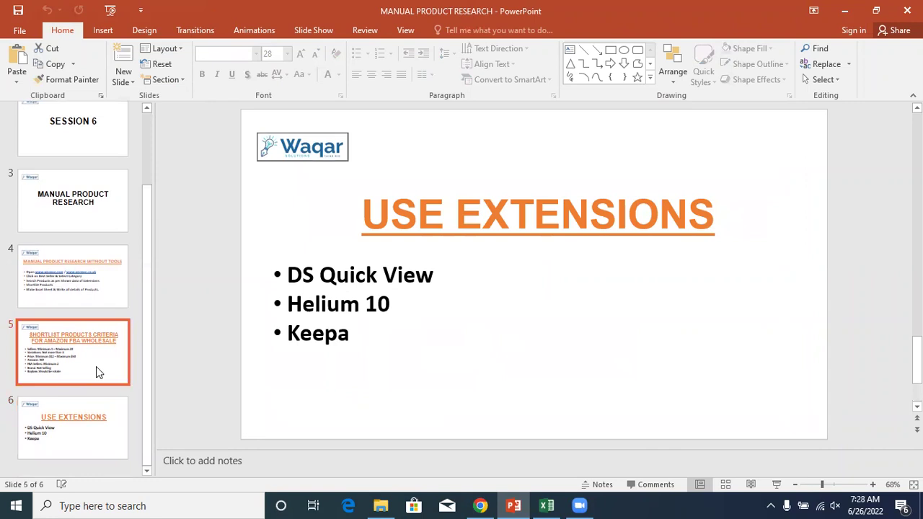
{"action": "left_click", "coordinate": [89, 443]}
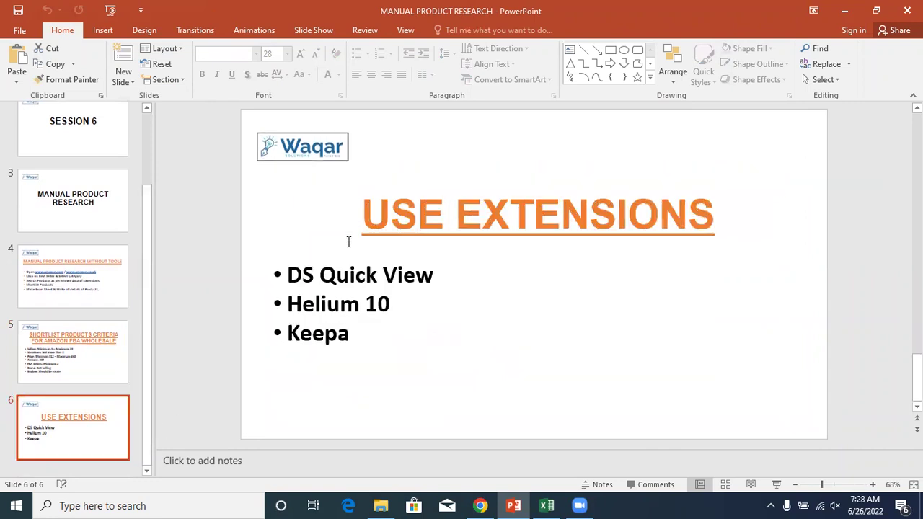
{"action": "left_click", "coordinate": [94, 353]}
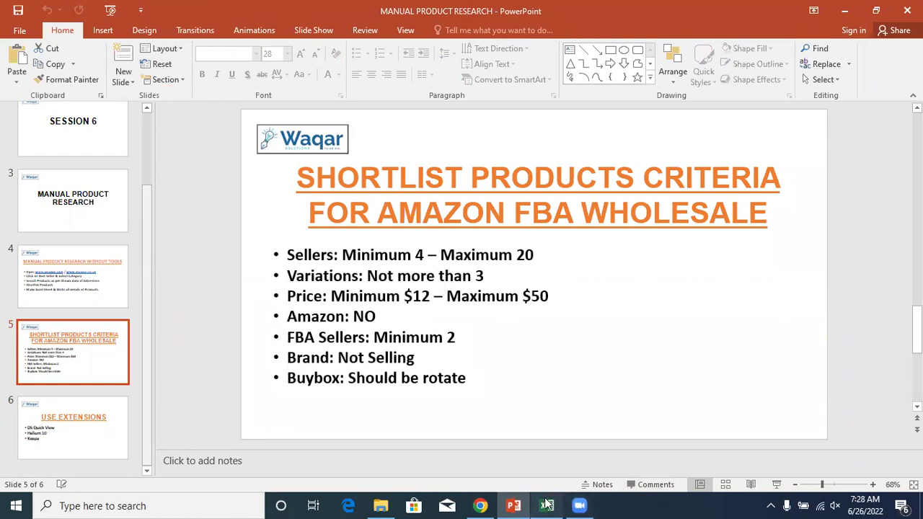
{"action": "mouse_move", "coordinate": [544, 504]}
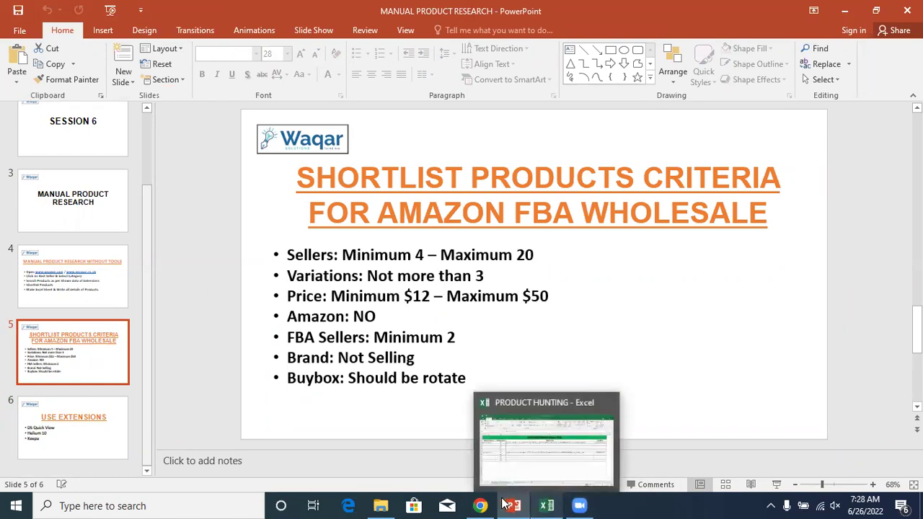
{"action": "left_click", "coordinate": [480, 505]}
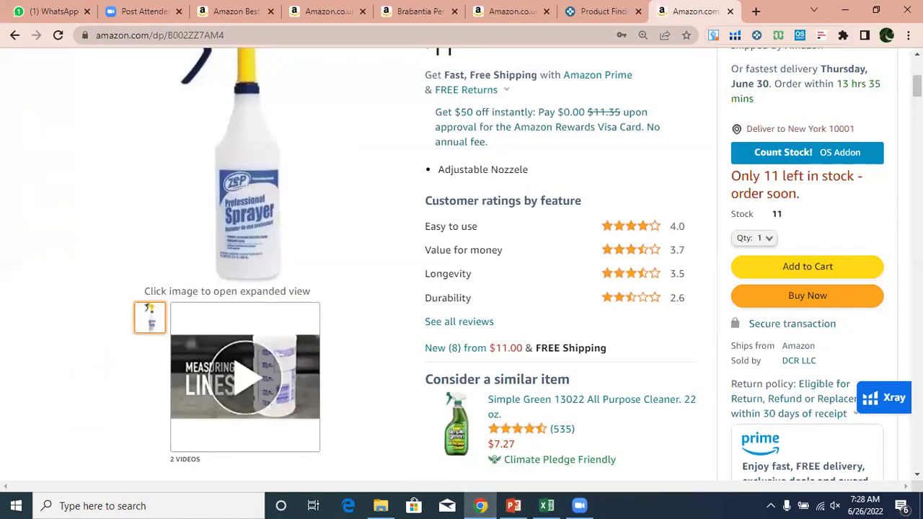
- Check the Zep Professional Spray Bottle title and BSR, then go back to Excel
{"action": "scroll", "coordinate": [916, 85], "scroll_direction": "up", "scroll_amount": 3}
{"action": "scroll", "coordinate": [461, 264], "scroll_direction": "up", "scroll_amount": 2}
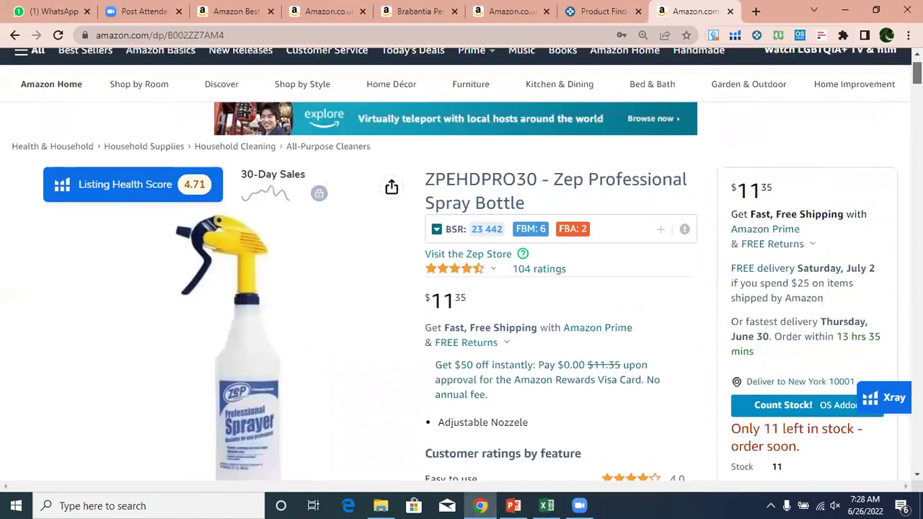
{"action": "scroll", "coordinate": [461, 264], "scroll_direction": "down", "scroll_amount": 1}
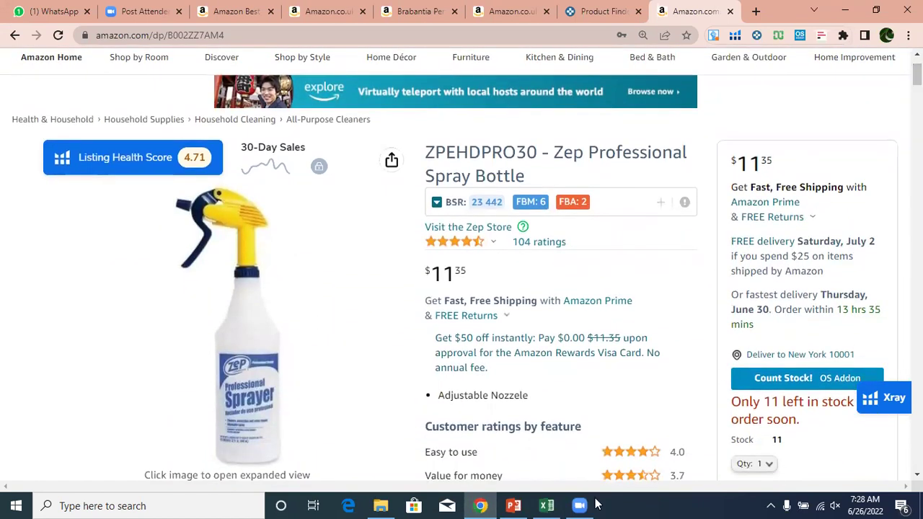
{"action": "left_click", "coordinate": [548, 505]}
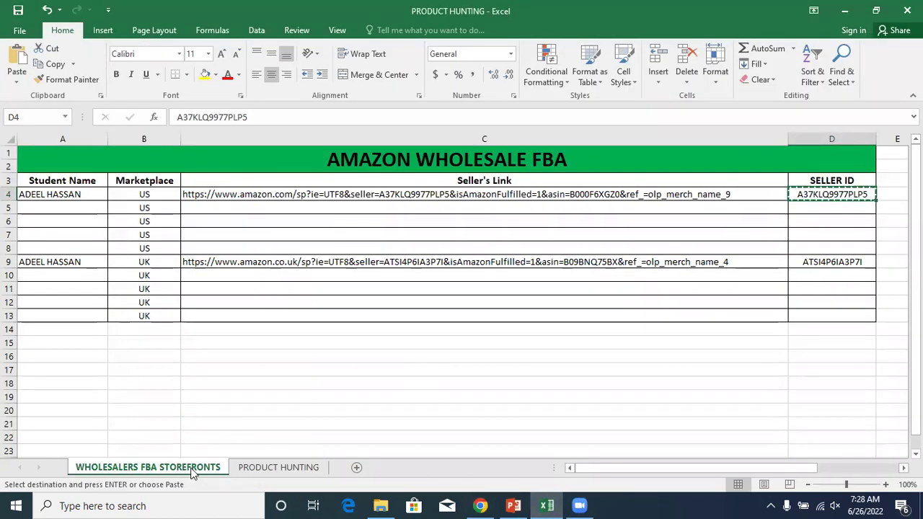
- Enter the student's full name in cell A4 of the PRODUCT HUNTING sheet
{"action": "left_click", "coordinate": [263, 467]}
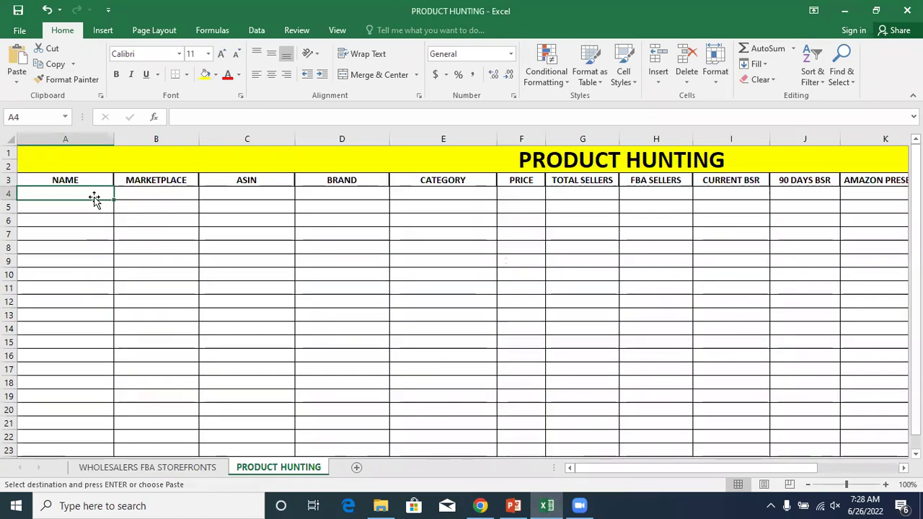
{"action": "key", "text": "Escape"}
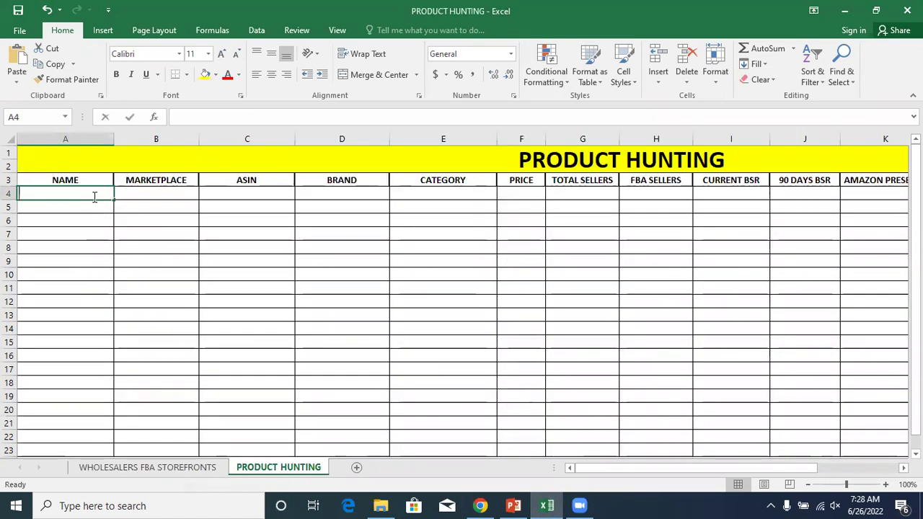
{"action": "type", "text": "ADEELL"}
{"action": "key", "text": "BackSpace"}
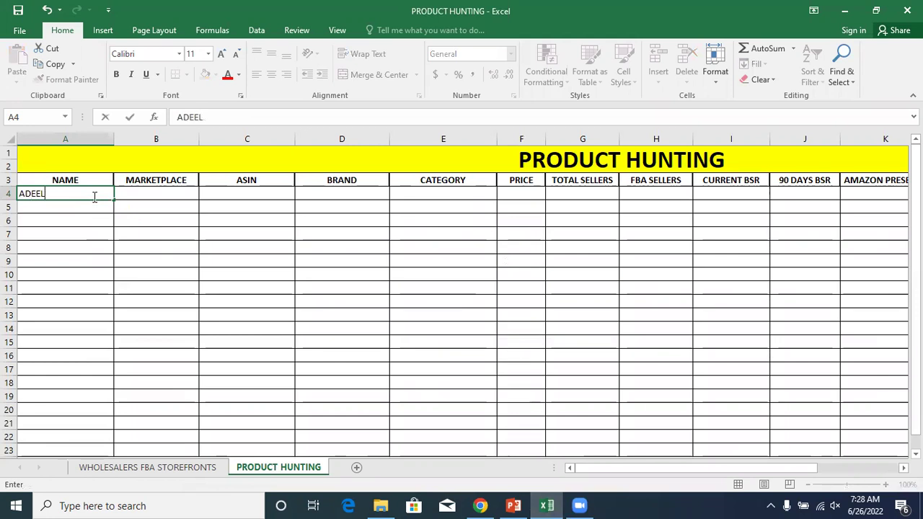
{"action": "type", "text": "HASSAN"}
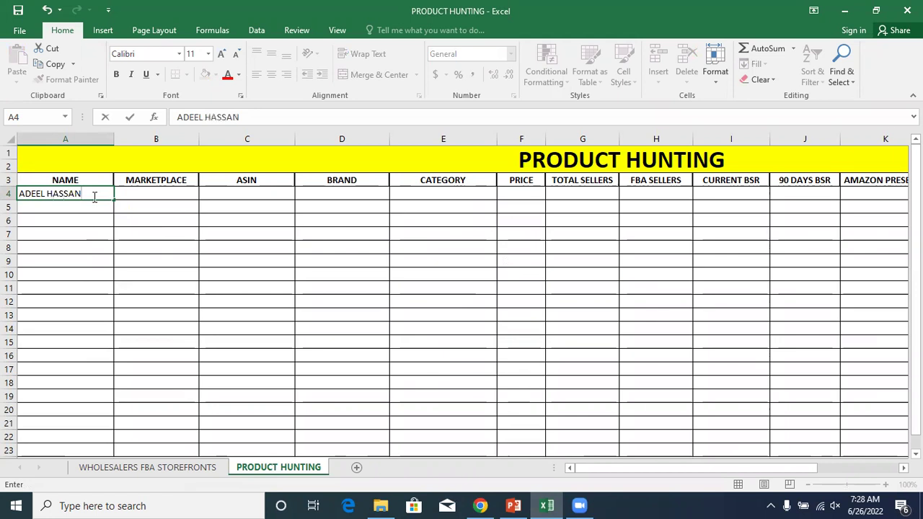
{"action": "left_click", "coordinate": [138, 195]}
- Enter US as the marketplace in B4 and return to the Amazon page
{"action": "type", "text": "US"}
{"action": "left_click", "coordinate": [237, 192]}
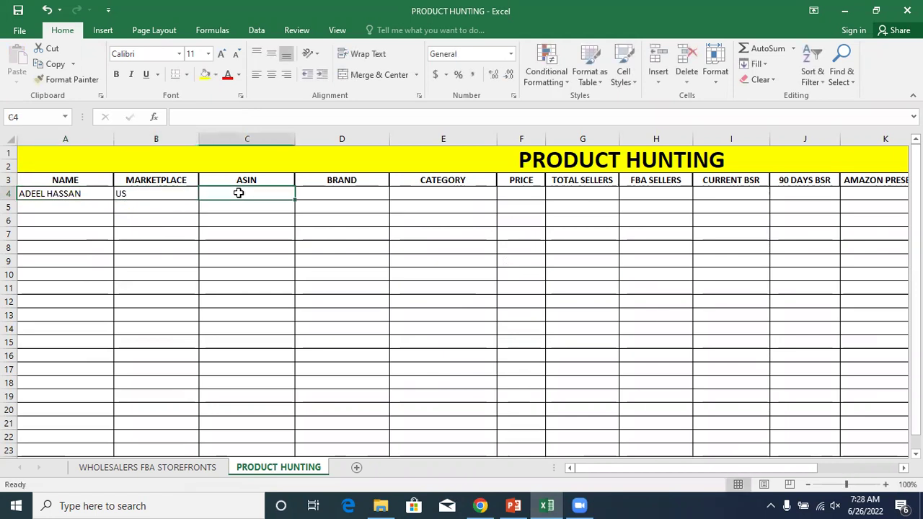
{"action": "left_click", "coordinate": [481, 504]}
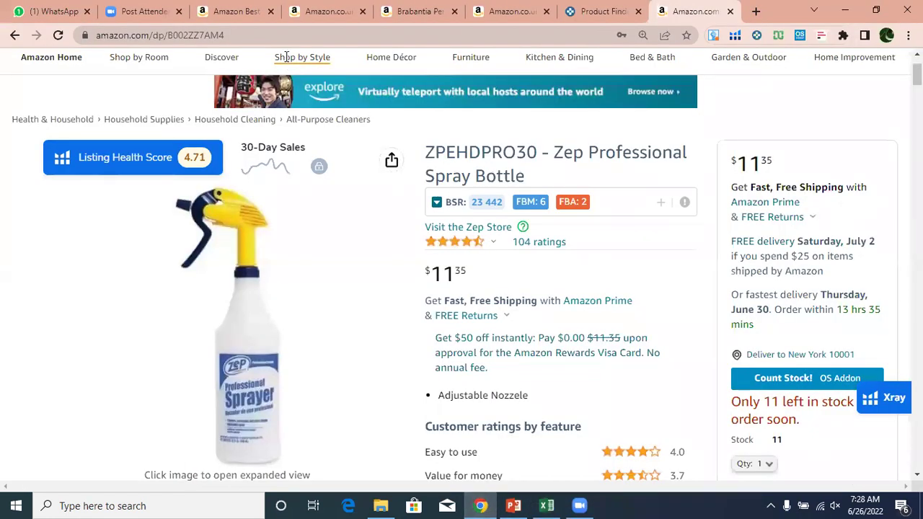
- Copy ASIN B002ZZ7AM4 from the page address and paste it into C4
{"action": "left_click_drag", "start_coordinate": [223, 36], "coordinate": [170, 34]}
{"action": "key", "text": "ctrl+c"}
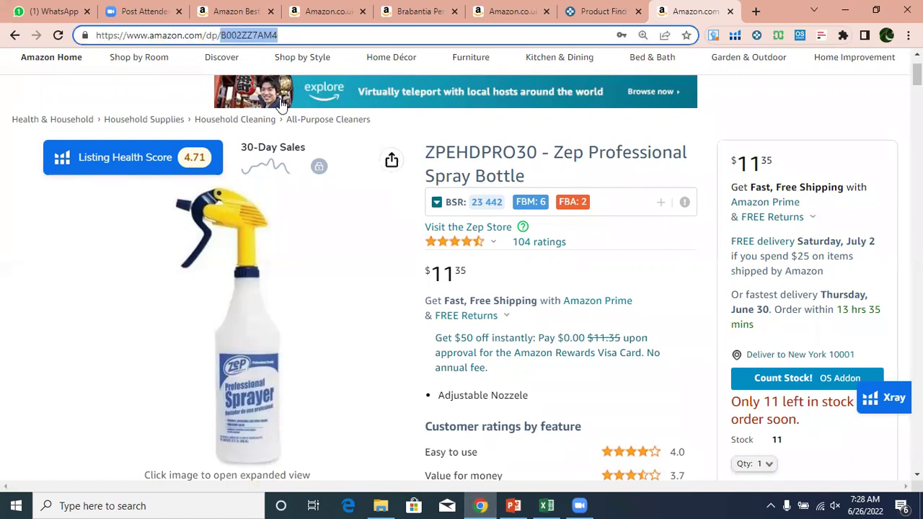
{"action": "left_click", "coordinate": [548, 504]}
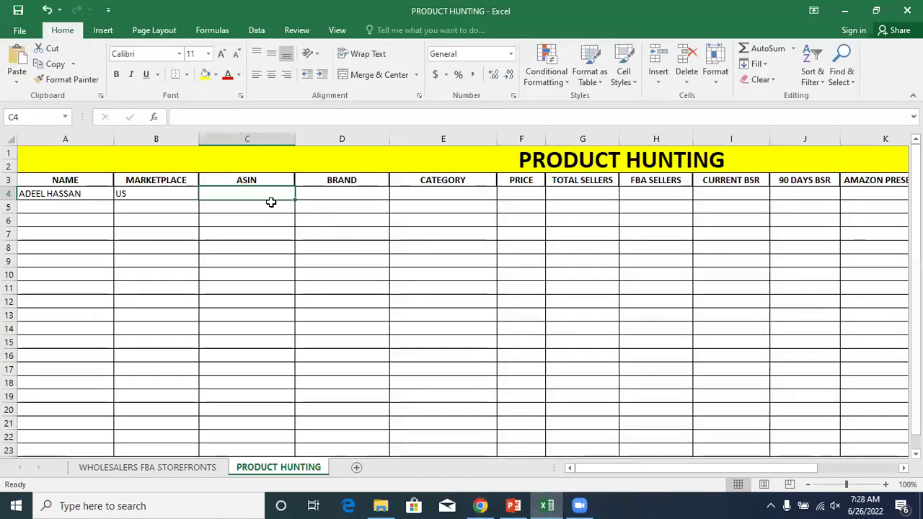
{"action": "key", "text": "ctrl+v"}
- Enter Zep as the brand in D4 after checking the Amazon listing
{"action": "left_click", "coordinate": [338, 193]}
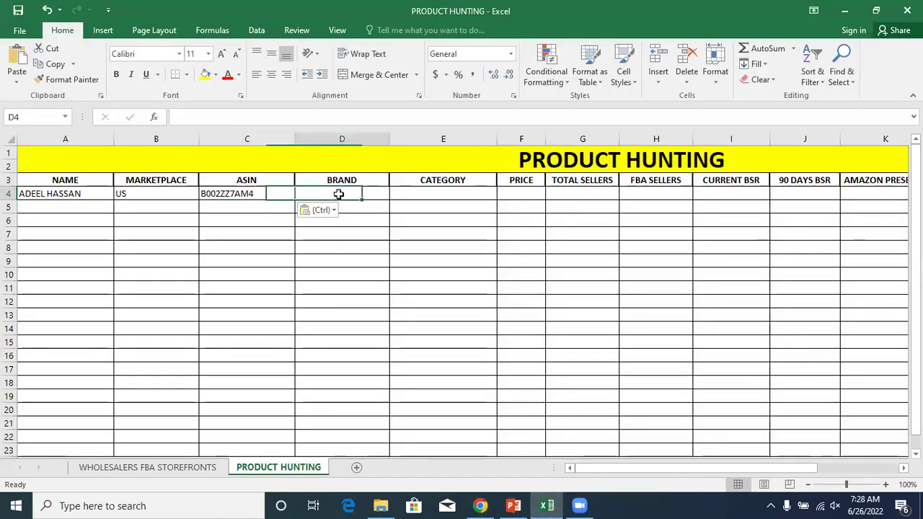
{"action": "left_click", "coordinate": [484, 505]}
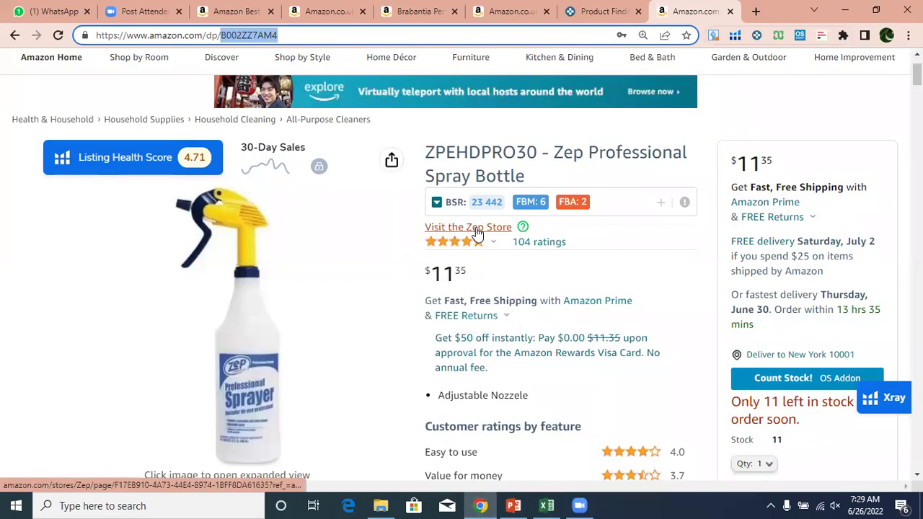
{"action": "left_click", "coordinate": [546, 506]}
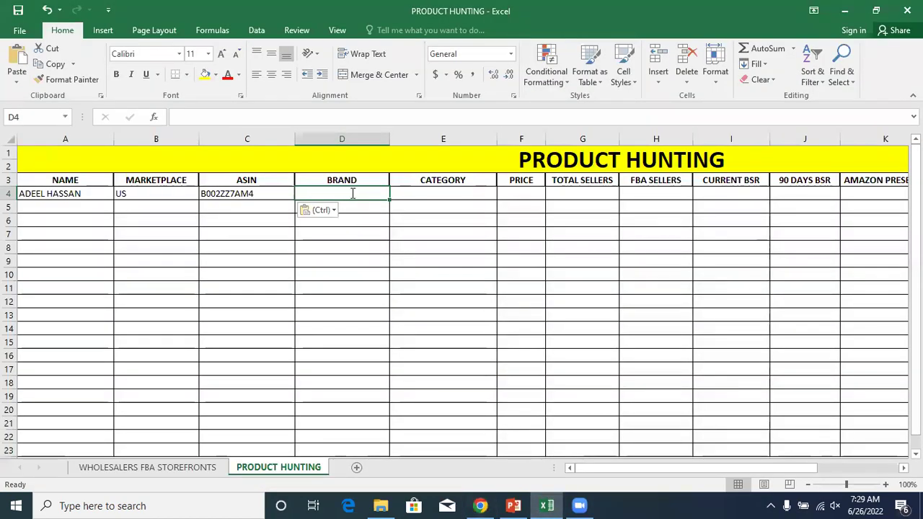
{"action": "type", "text": "Zep"}
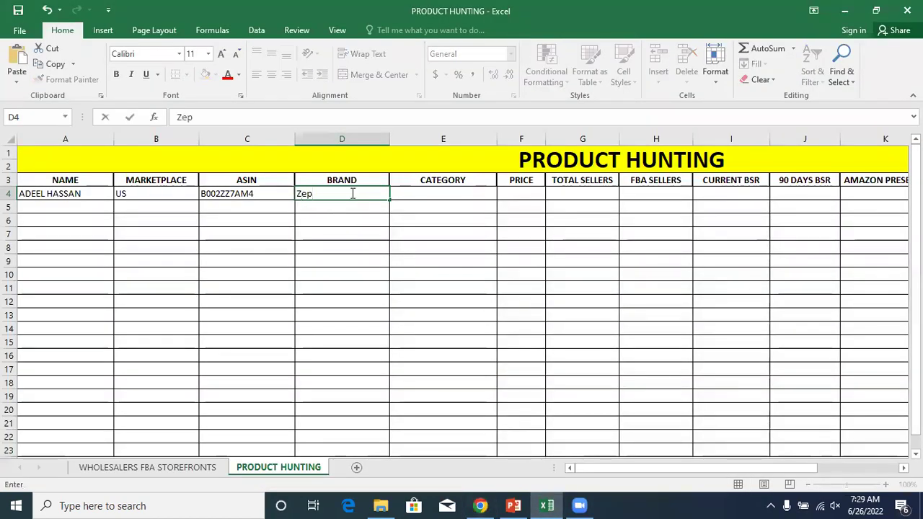
{"action": "left_click", "coordinate": [445, 191]}
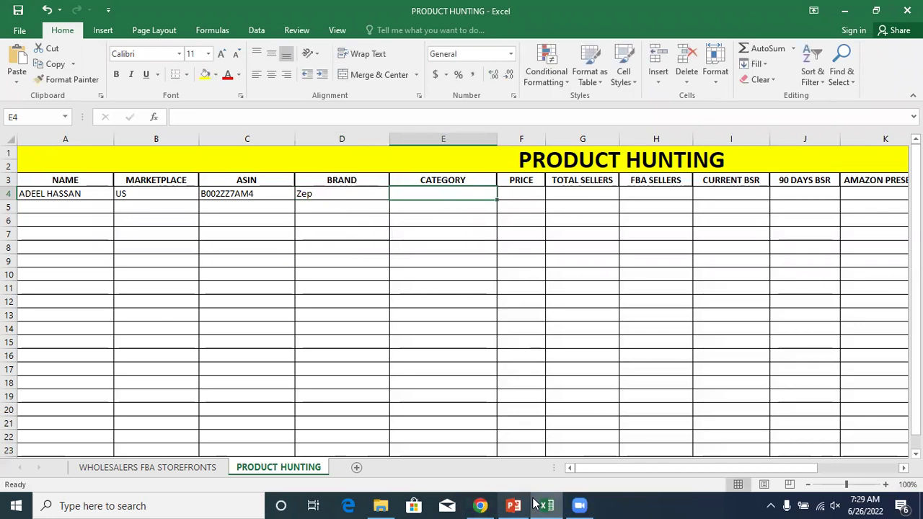
- Copy the 'Industrial & Scientific' category from the listing's Best Sellers Rank
{"action": "left_click", "coordinate": [479, 505]}
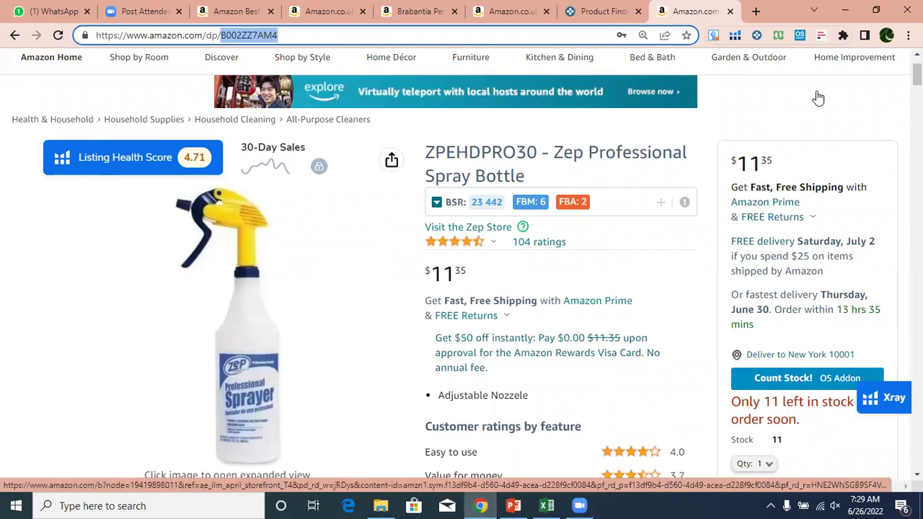
{"action": "left_click_drag", "start_coordinate": [917, 74], "coordinate": [893, 271]}
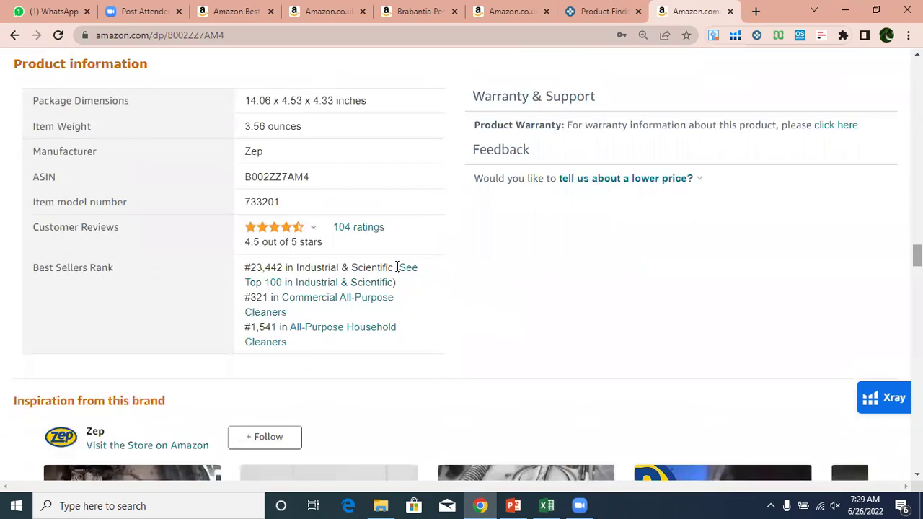
{"action": "left_click_drag", "start_coordinate": [296, 265], "coordinate": [396, 269]}
{"action": "key", "text": "ctrl+c"}
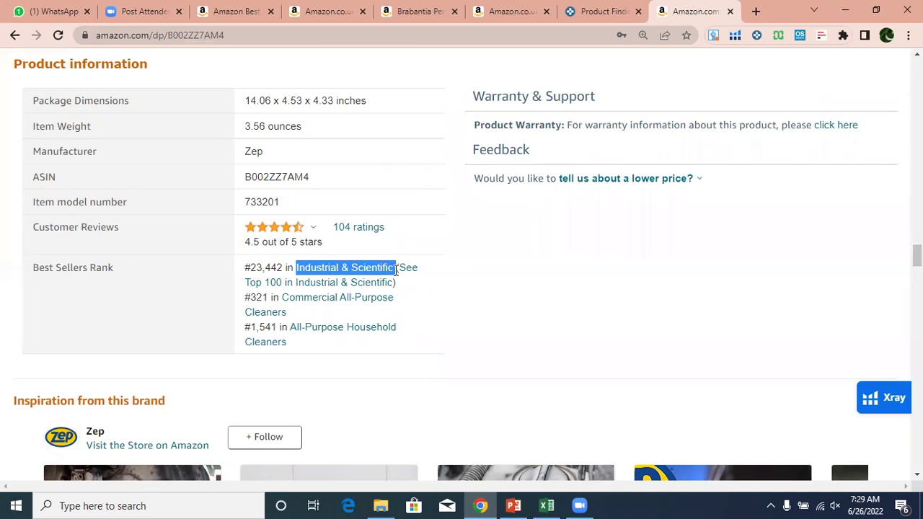
{"action": "left_click", "coordinate": [546, 505]}
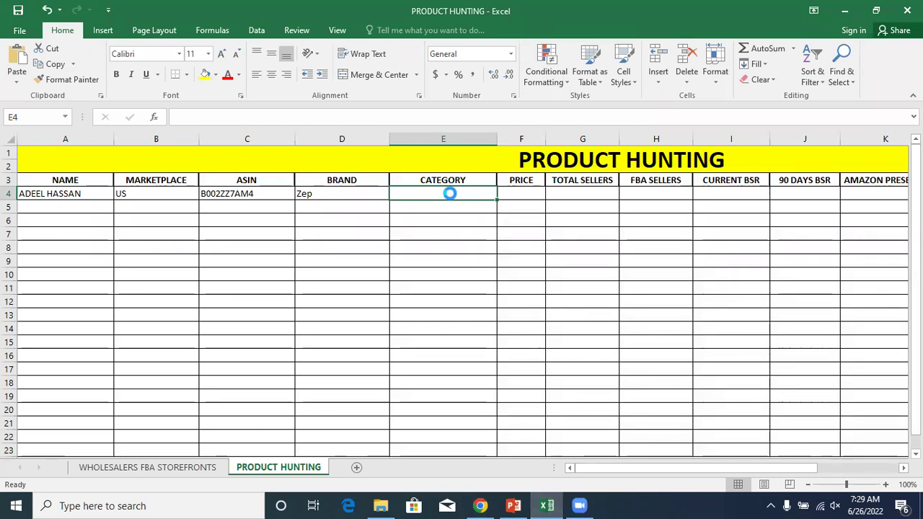
- Fill row 4 with Industrial & Scientific, price 11.35, 8 total sellers and 2 FBA sellers
{"action": "key", "text": "ctrl+v"}
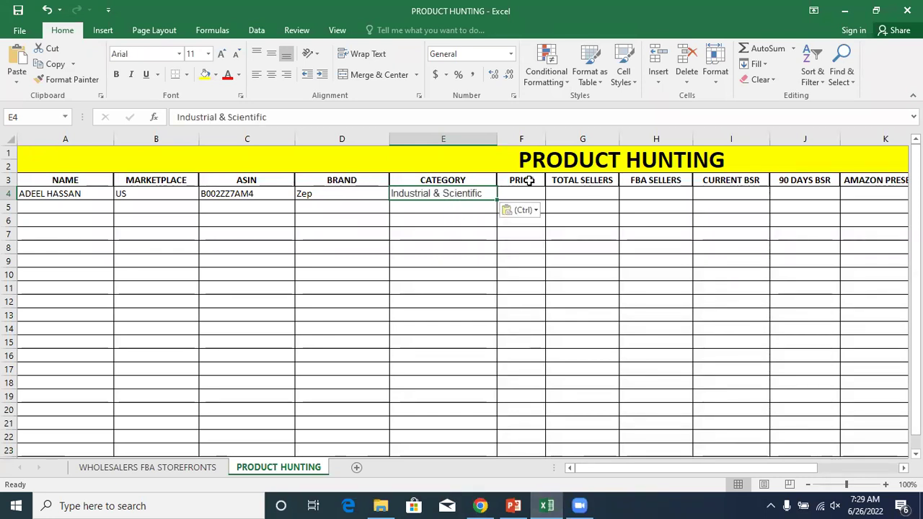
{"action": "left_click", "coordinate": [528, 189]}
{"action": "type", "text": "11"}
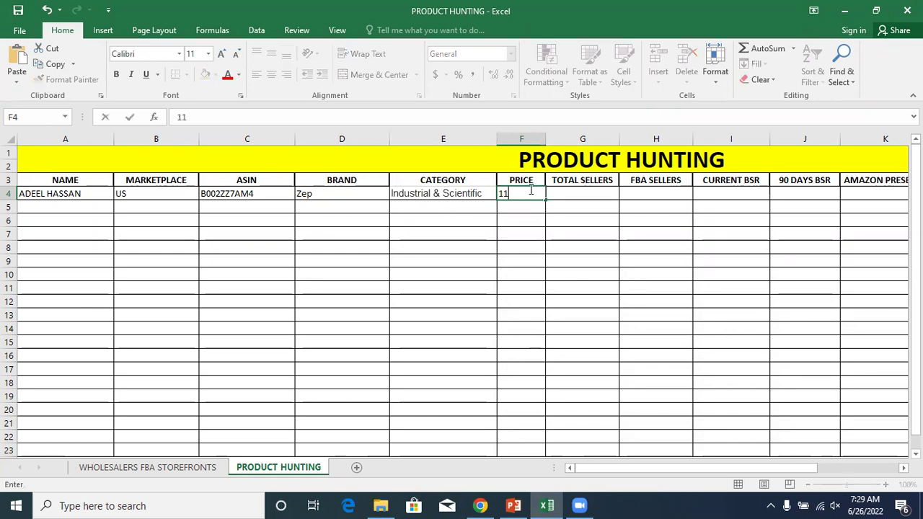
{"action": "type", "text": ".36"}
{"action": "key", "text": "BackSpace"}
{"action": "type", "text": "5"}
{"action": "left_click", "coordinate": [577, 195]}
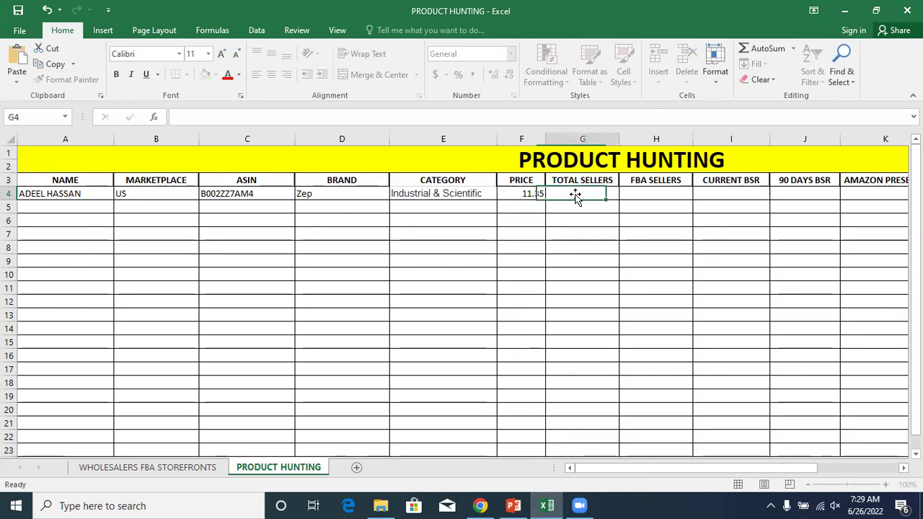
{"action": "type", "text": "8"}
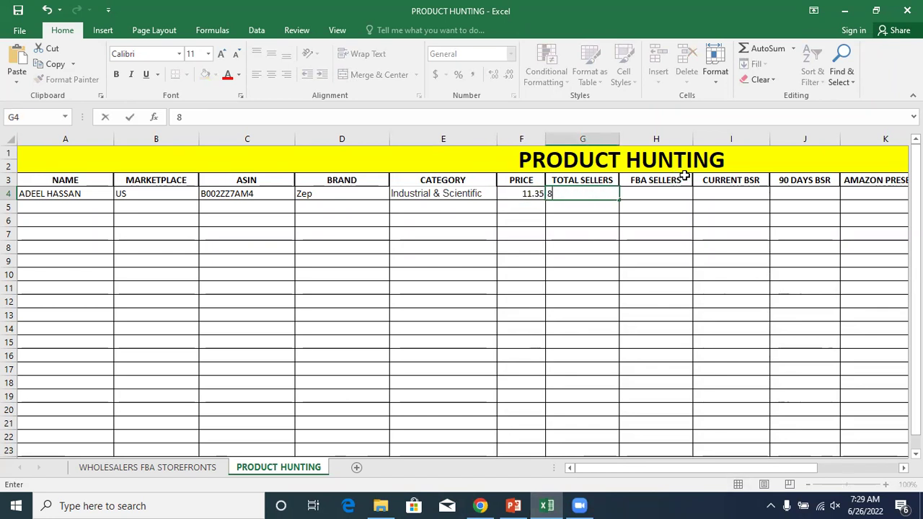
{"action": "left_click", "coordinate": [658, 192]}
{"action": "type", "text": "2"}
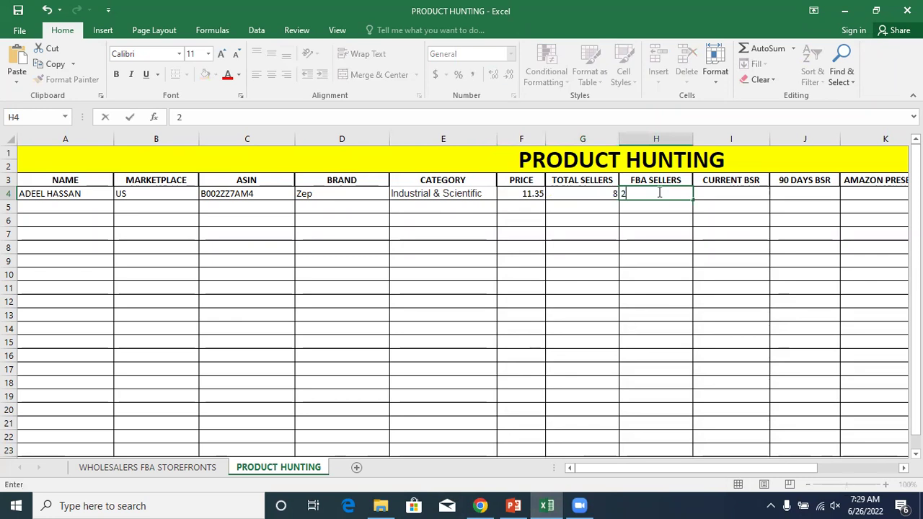
{"action": "left_click", "coordinate": [833, 437]}
- Zoom in on the sheet and select the CURRENT BSR cell in row 4
{"action": "left_click", "coordinate": [886, 485]}
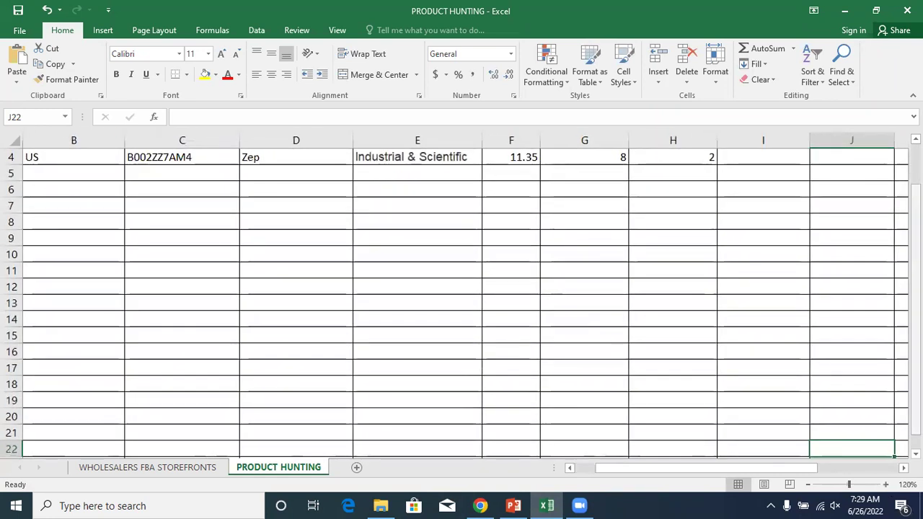
{"action": "left_click_drag", "start_coordinate": [914, 216], "coordinate": [914, 184]}
{"action": "left_click", "coordinate": [766, 205]}
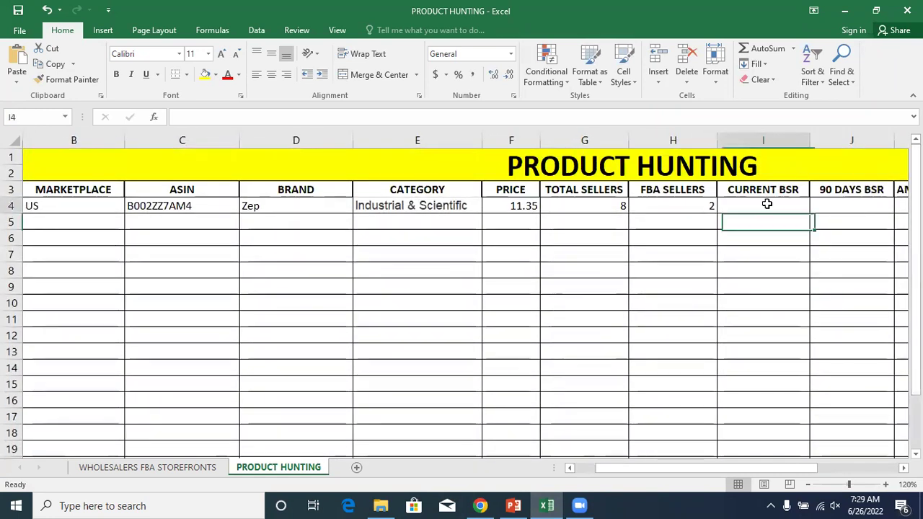
{"action": "key", "text": "Right"}
{"action": "key", "text": "Right"}
{"action": "key", "text": "Left"}
{"action": "key", "text": "Left"}
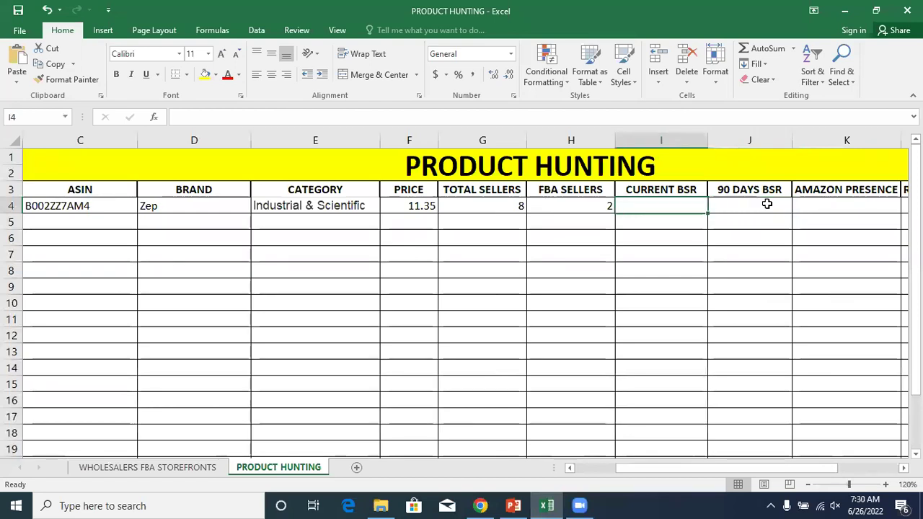
{"action": "left_click", "coordinate": [480, 505]}
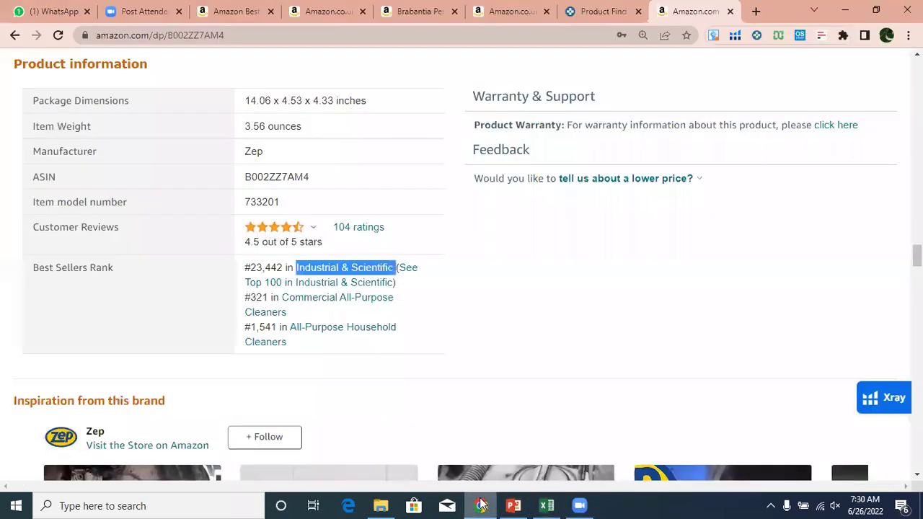
- Copy the 23,442 Best Sellers Rank from Amazon into the CURRENT BSR cell I4
{"action": "left_click", "coordinate": [261, 266]}
{"action": "left_click_drag", "start_coordinate": [262, 266], "coordinate": [281, 267]}
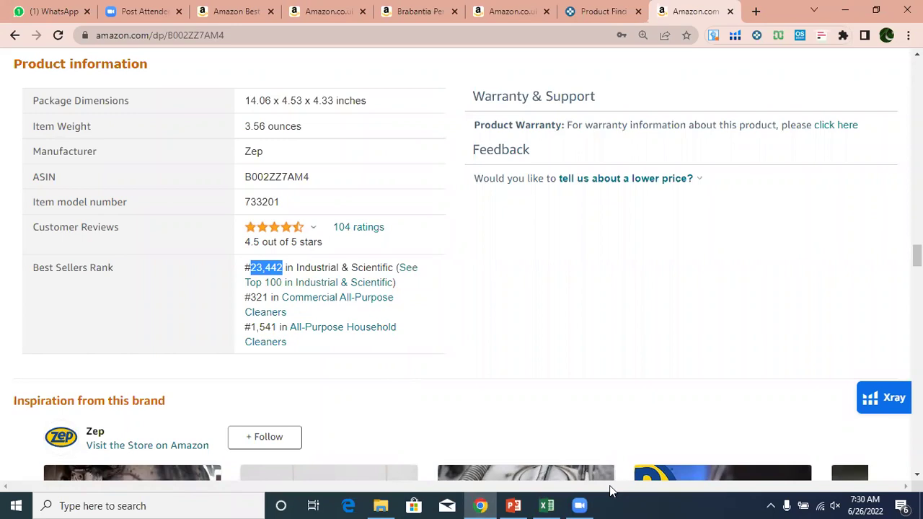
{"action": "left_click", "coordinate": [548, 504]}
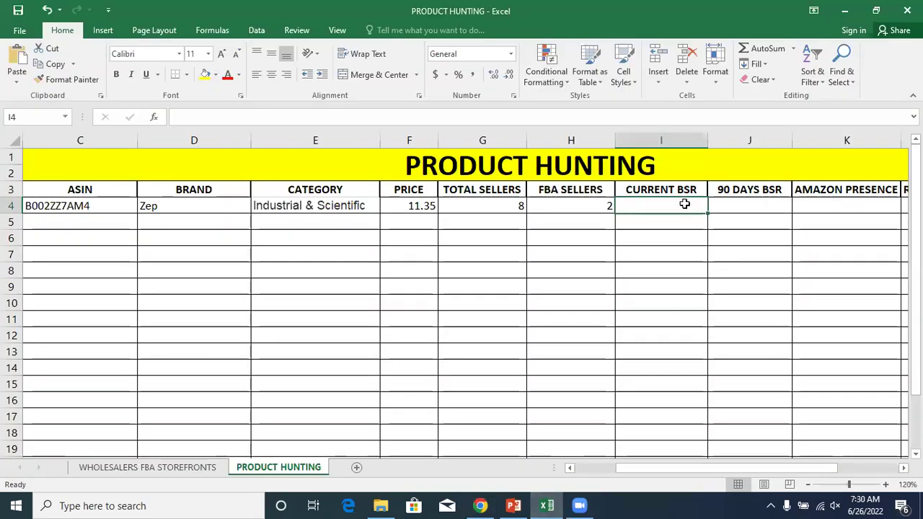
{"action": "type", "text": "23442"}
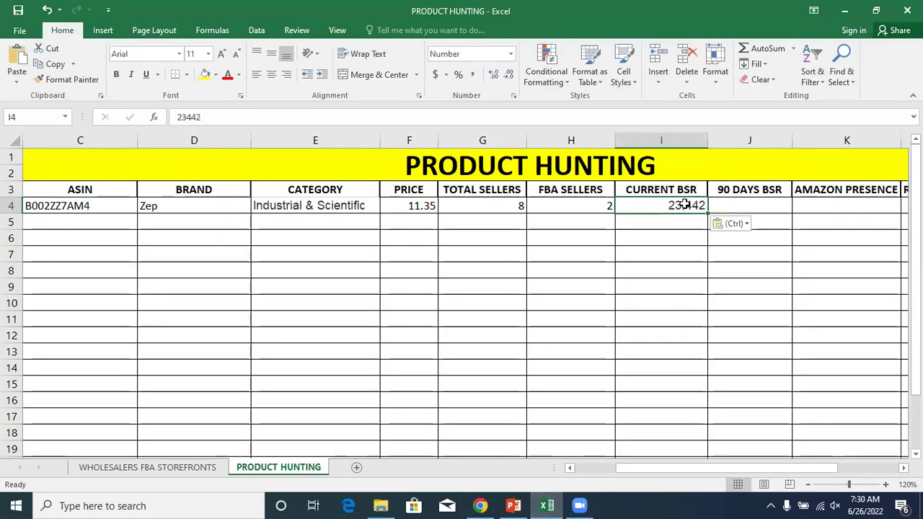
{"action": "left_click", "coordinate": [769, 205]}
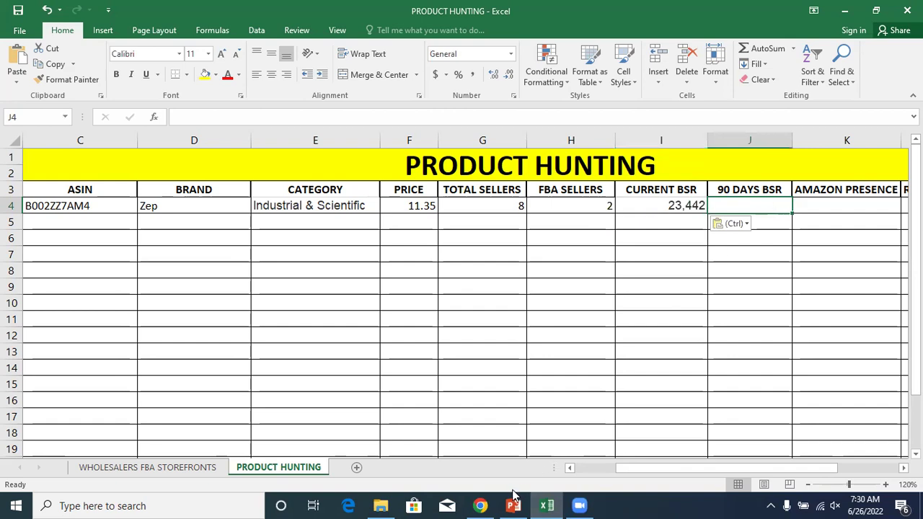
- Read Keepa's 90-day rank average and enter 27667 as the 90 DAYS BSR in J4
{"action": "left_click", "coordinate": [480, 505]}
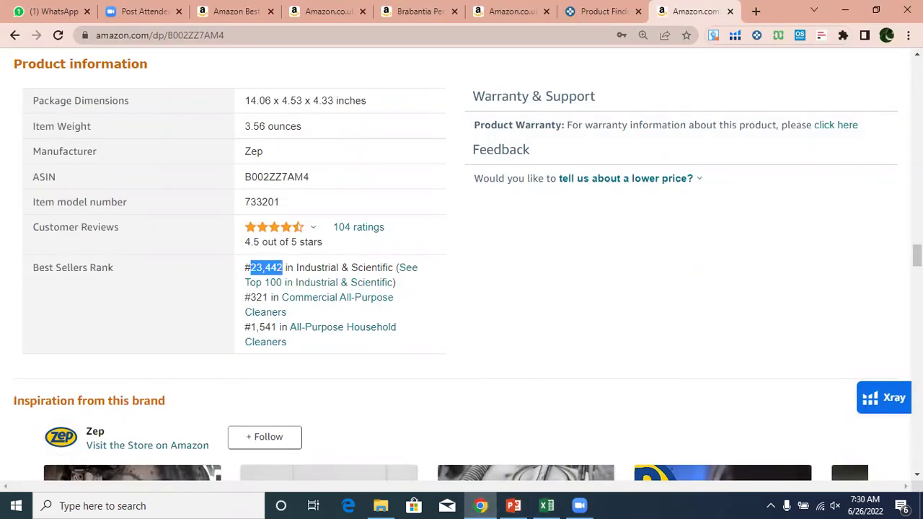
{"action": "scroll", "coordinate": [461, 266], "scroll_direction": "up", "scroll_amount": 10}
{"action": "scroll", "coordinate": [462, 267], "scroll_direction": "up", "scroll_amount": 15}
{"action": "scroll", "coordinate": [461, 266], "scroll_direction": "up", "scroll_amount": 12}
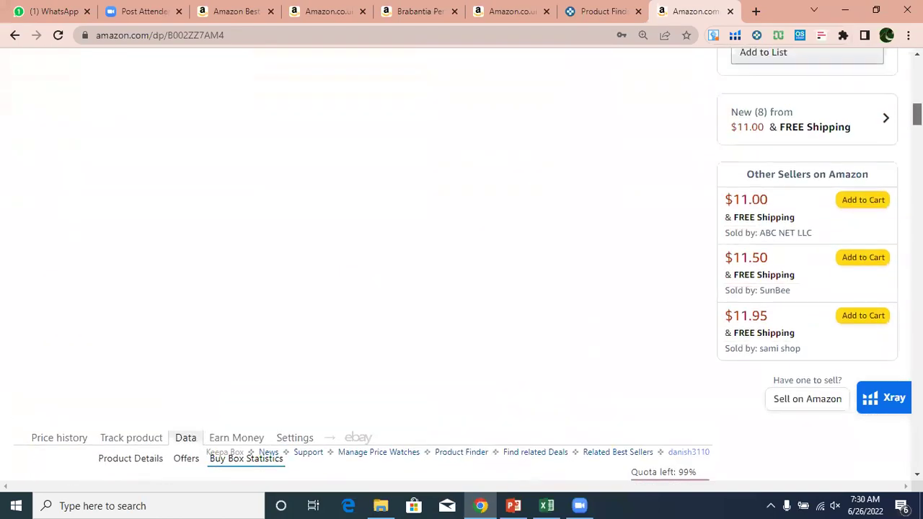
{"action": "scroll", "coordinate": [319, 217], "scroll_direction": "down", "scroll_amount": 4}
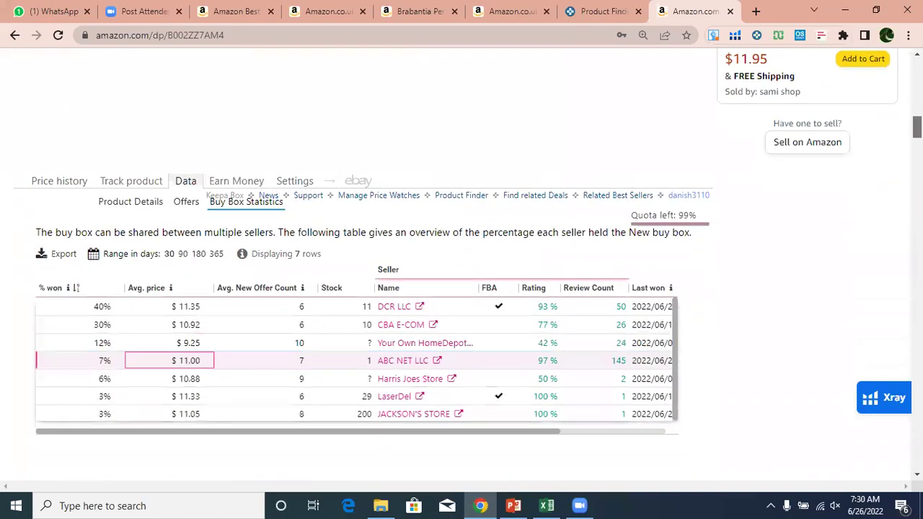
{"action": "left_click", "coordinate": [131, 201]}
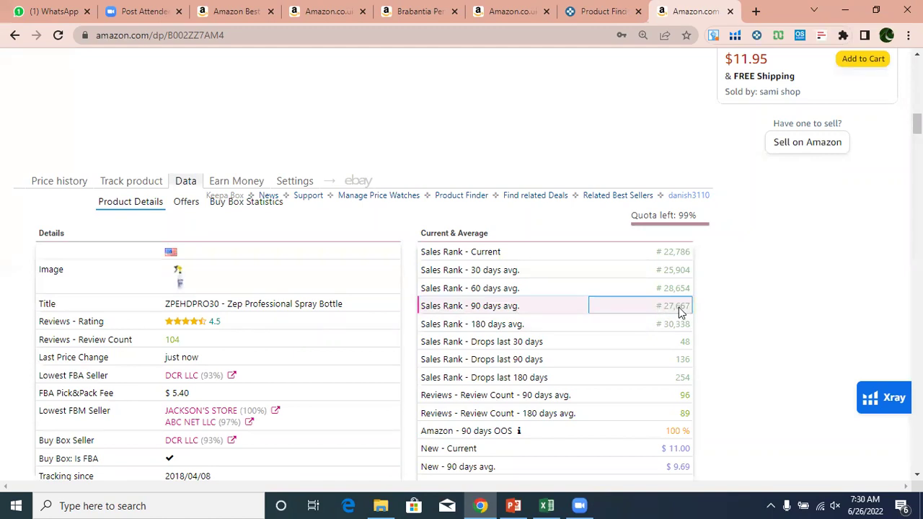
{"action": "left_click", "coordinate": [546, 505]}
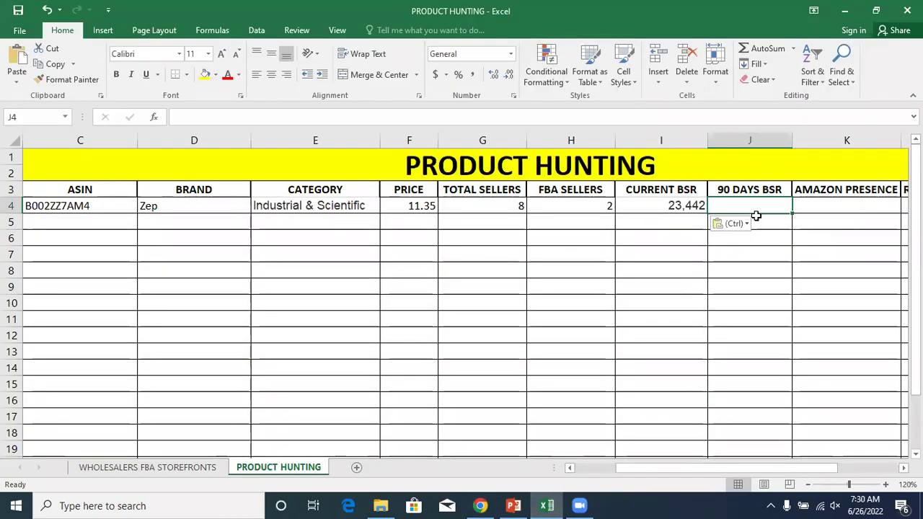
{"action": "type", "text": "27"}
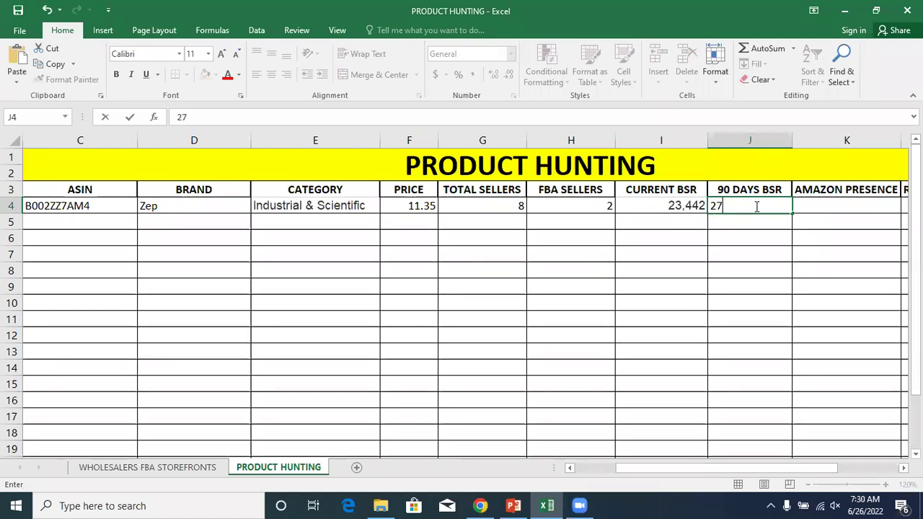
{"action": "type", "text": "667"}
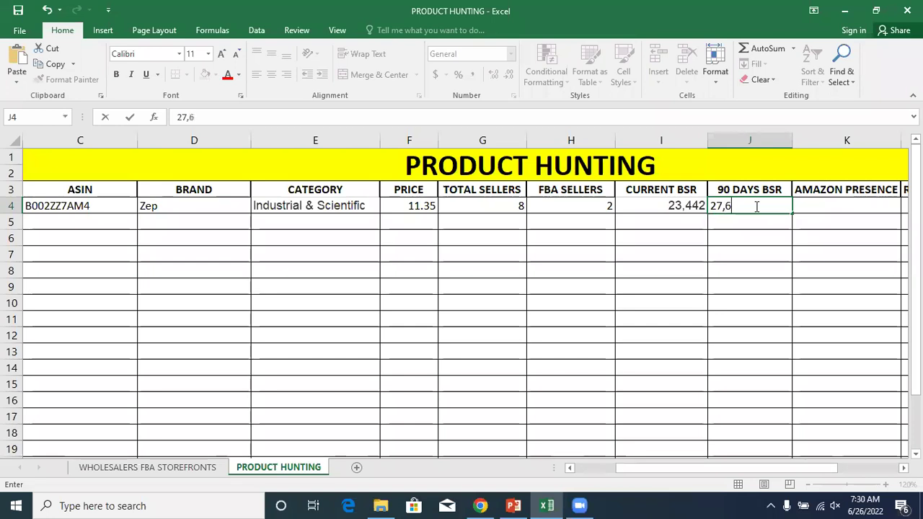
{"action": "left_click", "coordinate": [832, 206]}
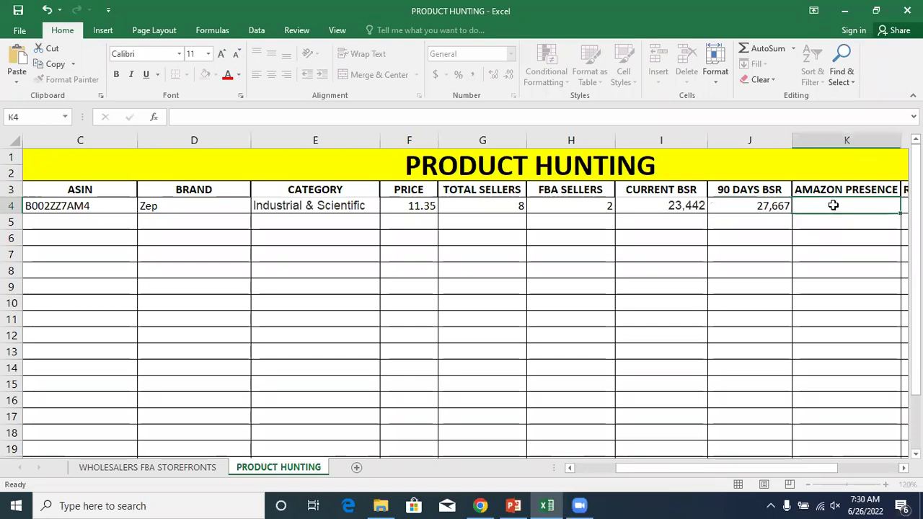
- Enter NO as Amazon presence in K4 and move to the REVIEWS cell L4
{"action": "type", "text": "no"}
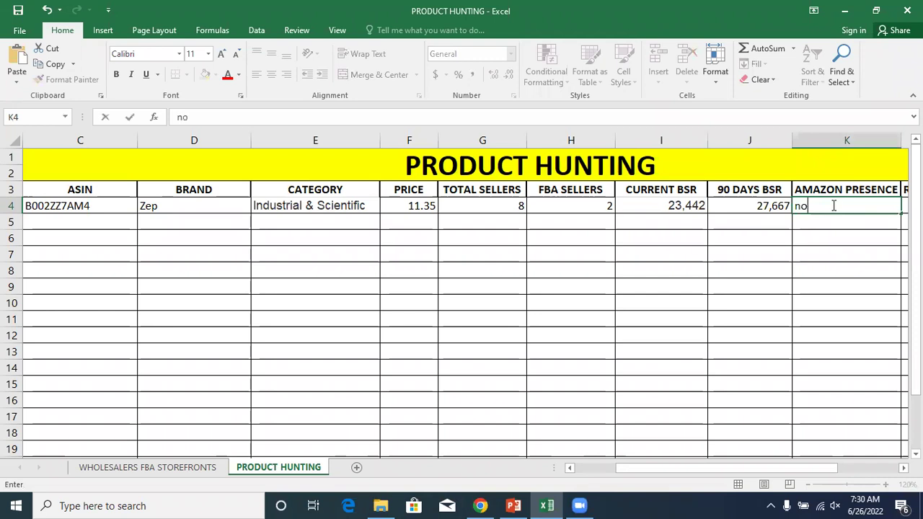
{"action": "type", "text": "O"}
{"action": "left_click", "coordinate": [834, 225]}
{"action": "left_click", "coordinate": [837, 207]}
{"action": "key", "text": "Right"}
{"action": "key", "text": "Right"}
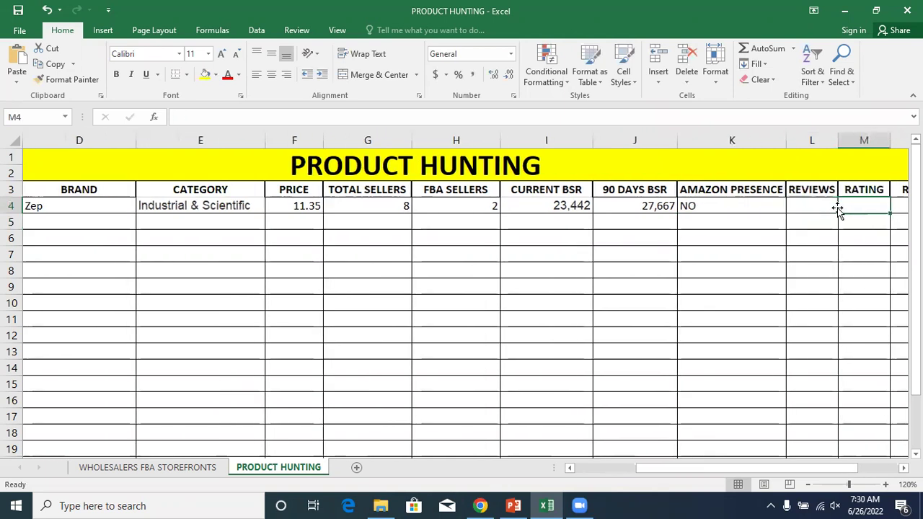
{"action": "key", "text": "Right"}
{"action": "key", "text": "Left"}
{"action": "key", "text": "Left"}
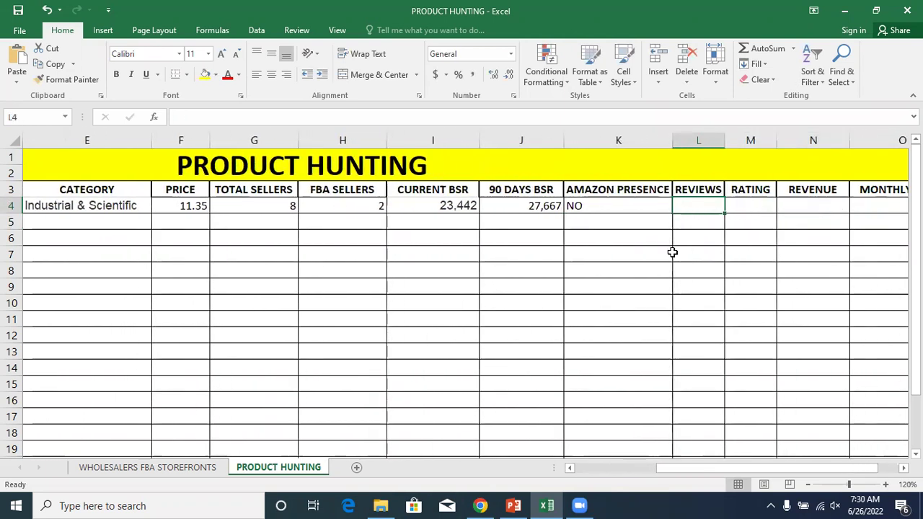
{"action": "left_click", "coordinate": [479, 505]}
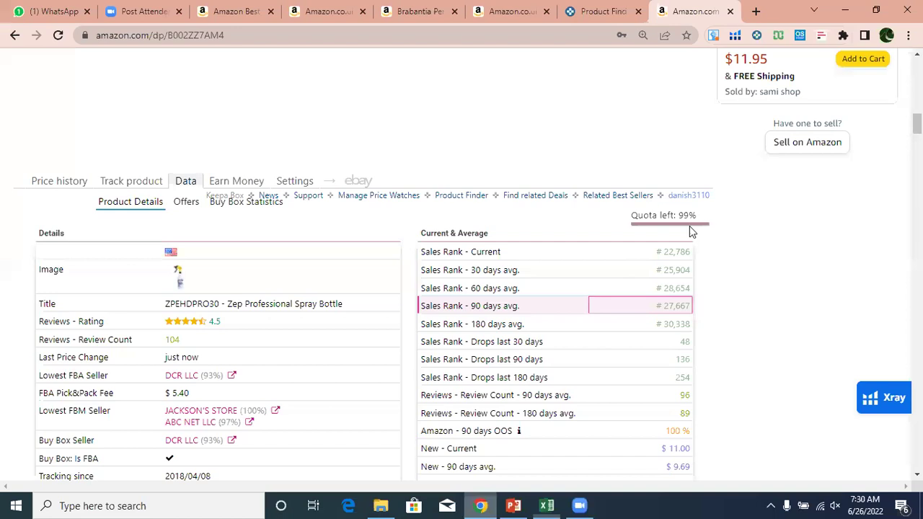
- Enter 104 reviews in L4 and a 4.5 rating in M4, then select the REVENUE and MONTHLY SALES columns
{"action": "scroll", "coordinate": [535, 283], "scroll_direction": "up", "scroll_amount": 10}
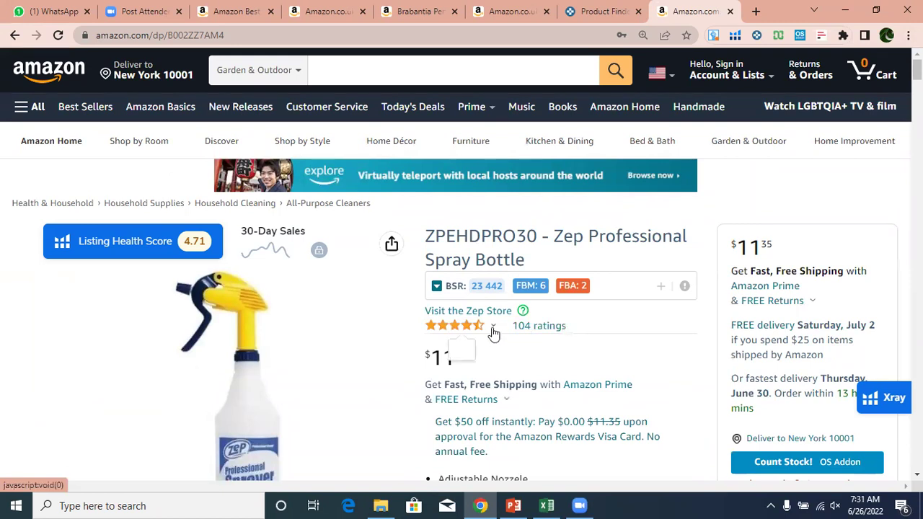
{"action": "mouse_move", "coordinate": [494, 330]}
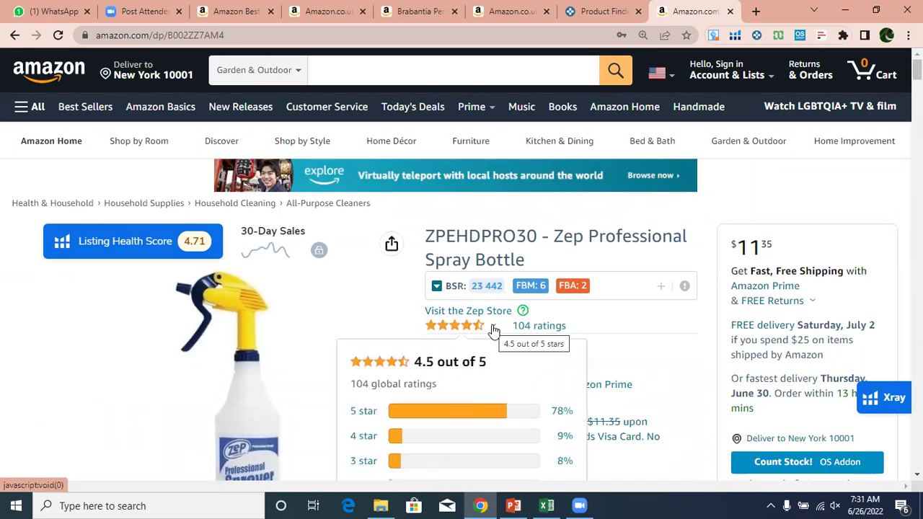
{"action": "left_click", "coordinate": [546, 505]}
{"action": "type", "text": "104"}
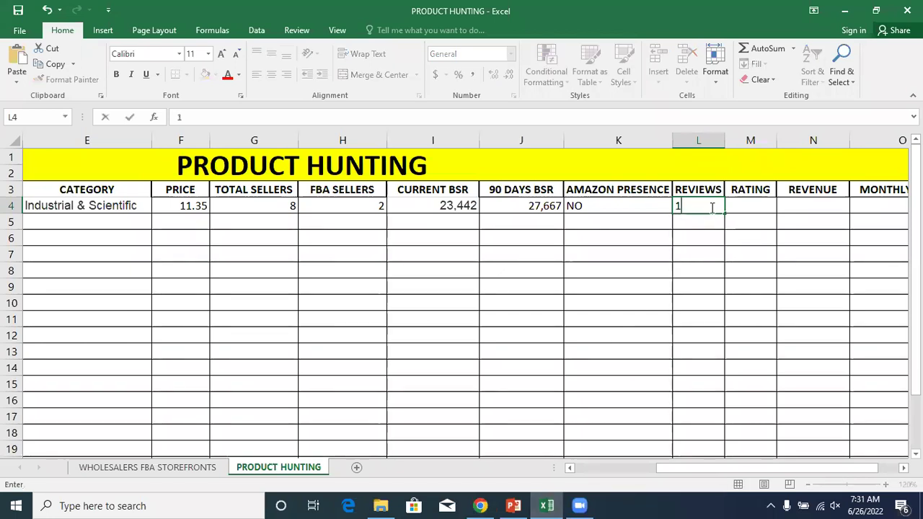
{"action": "left_click", "coordinate": [753, 206]}
{"action": "type", "text": "4"}
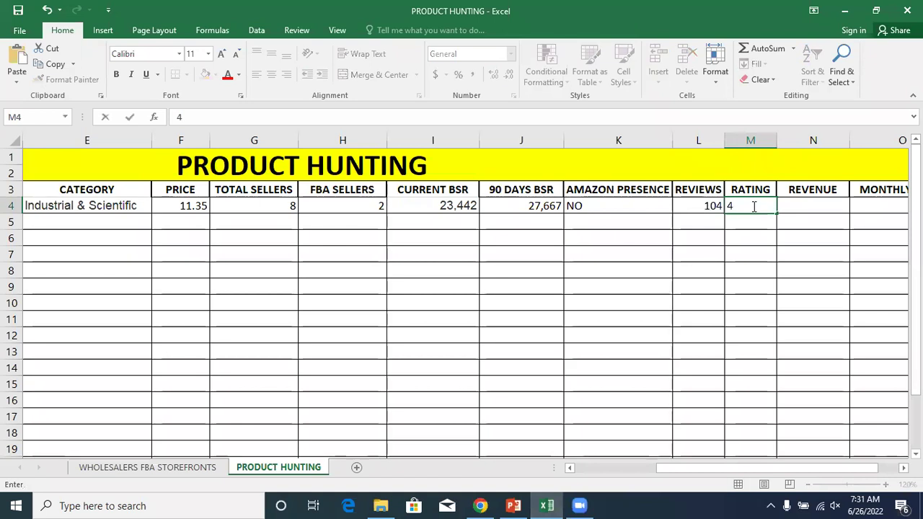
{"action": "type", "text": ".5"}
{"action": "key", "text": "Tab"}
{"action": "key", "text": "Tab"}
{"action": "key", "text": "Tab"}
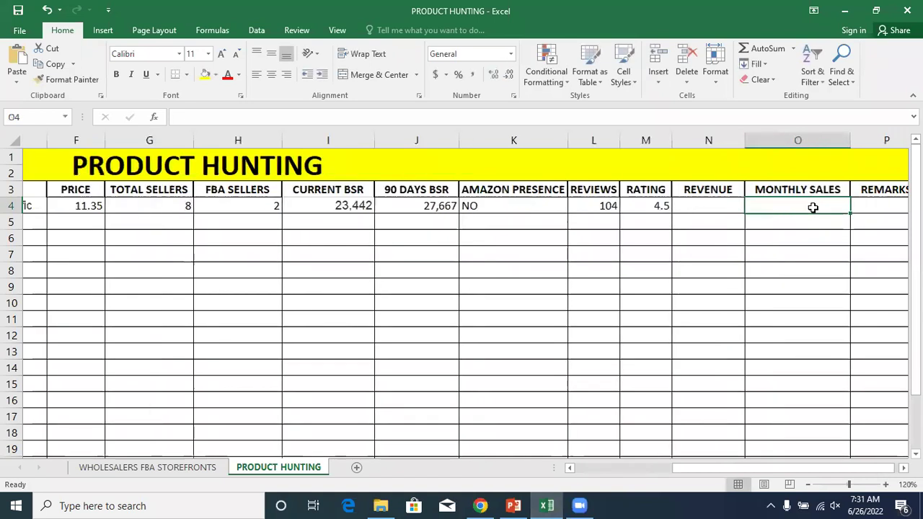
{"action": "key", "text": "Left"}
{"action": "key", "text": "Left"}
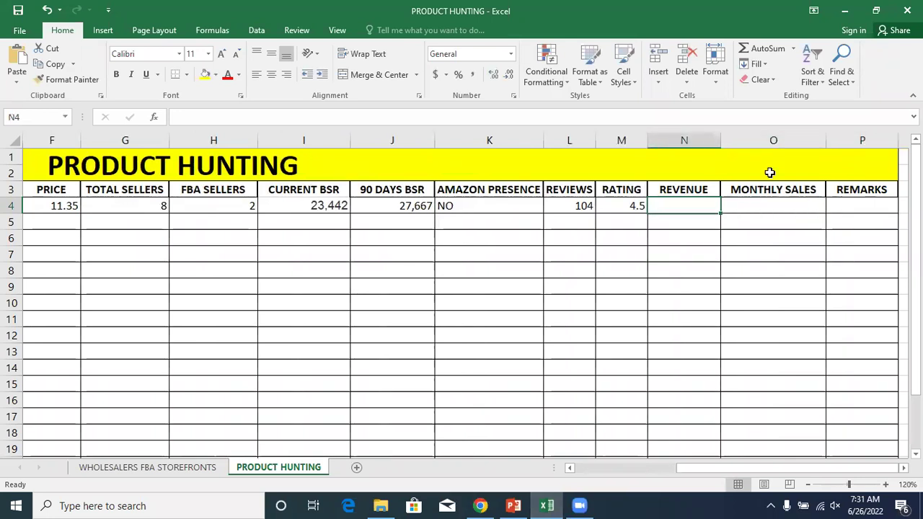
{"action": "left_click_drag", "start_coordinate": [683, 140], "coordinate": [763, 141]}
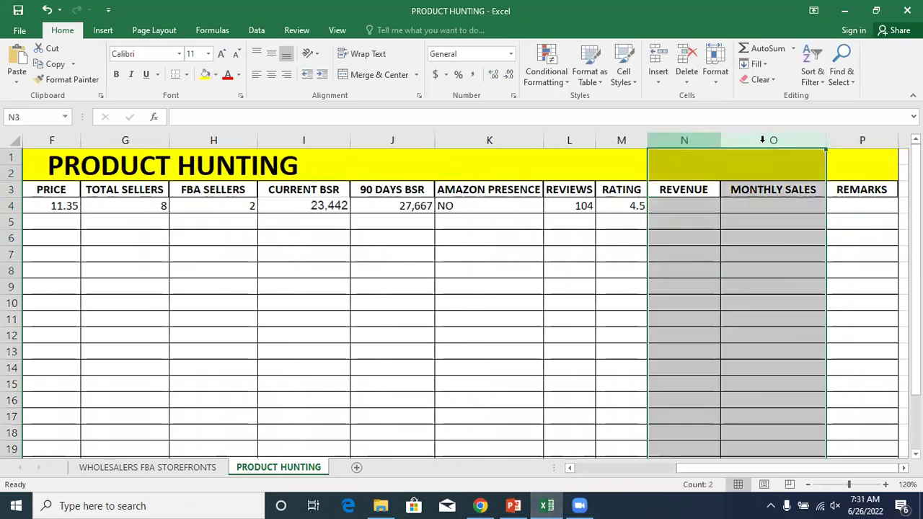
- Launch Helium 10's Xray — Amazon Product Research on the Zep spray bottle's Amazon page
{"action": "left_click", "coordinate": [482, 506]}
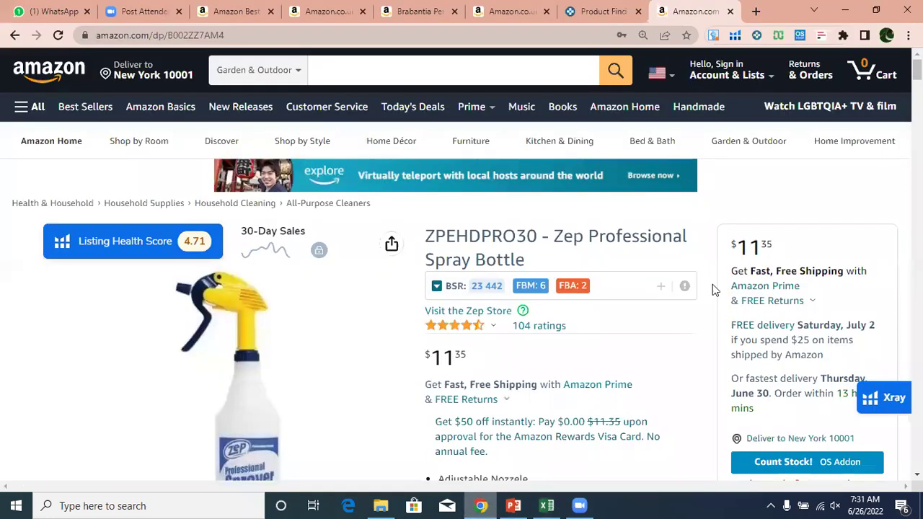
{"action": "left_click", "coordinate": [734, 36]}
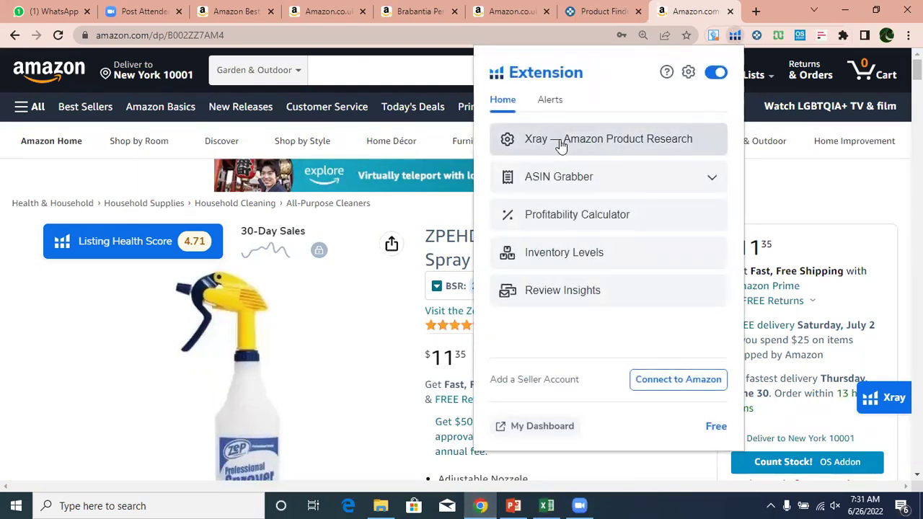
{"action": "left_click", "coordinate": [561, 145]}
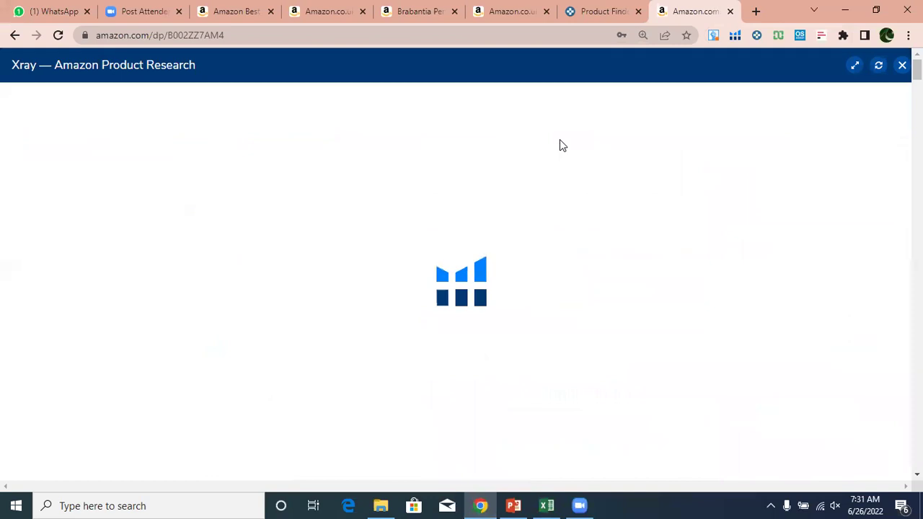
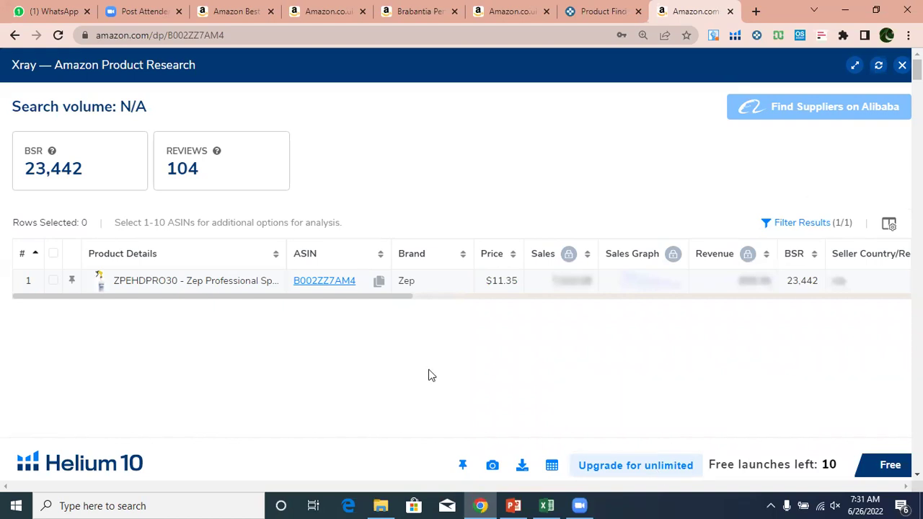
- Close the Xray analysis of the Zep spray bottle to reveal its Amazon listing
{"action": "left_click_drag", "start_coordinate": [385, 296], "coordinate": [322, 328]}
{"action": "left_click", "coordinate": [901, 64]}
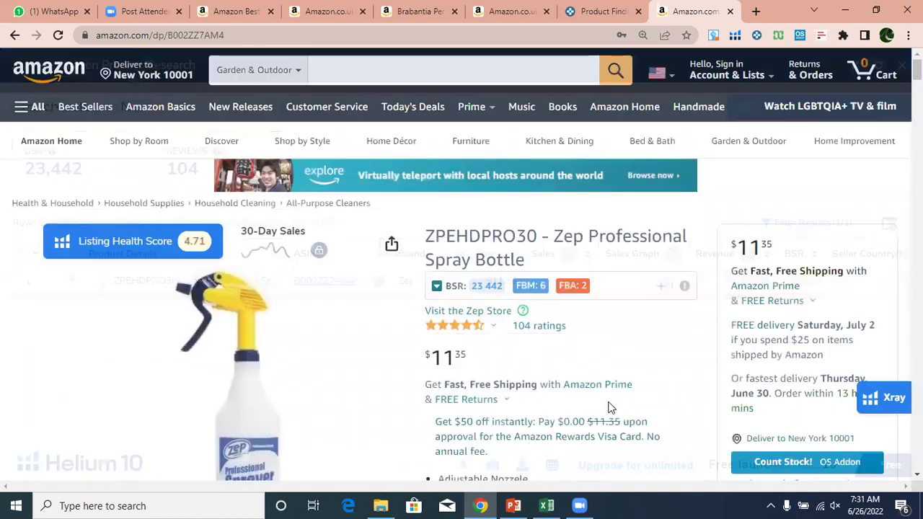
- Delete the REVENUE and MONTHLY SALES columns from the PRODUCT HUNTING table
{"action": "left_click", "coordinate": [546, 505]}
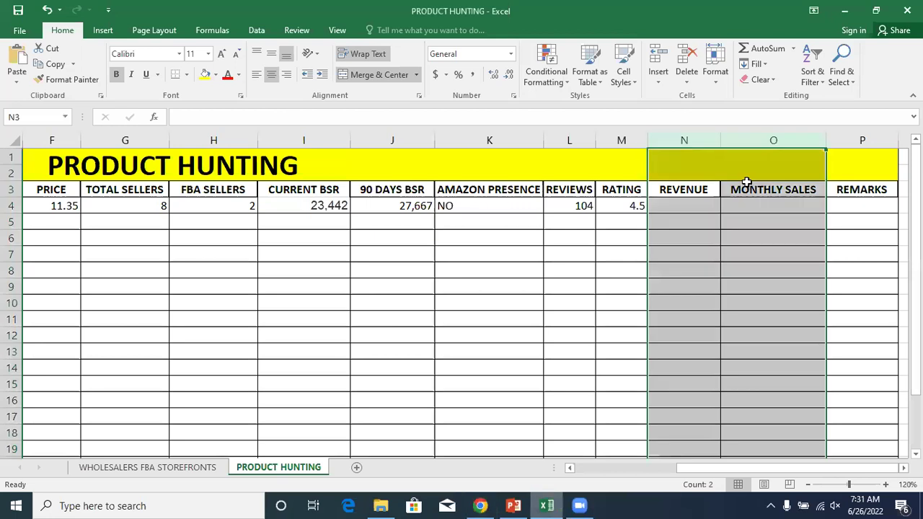
{"action": "left_click", "coordinate": [688, 301]}
{"action": "left_click_drag", "start_coordinate": [667, 139], "coordinate": [758, 127]}
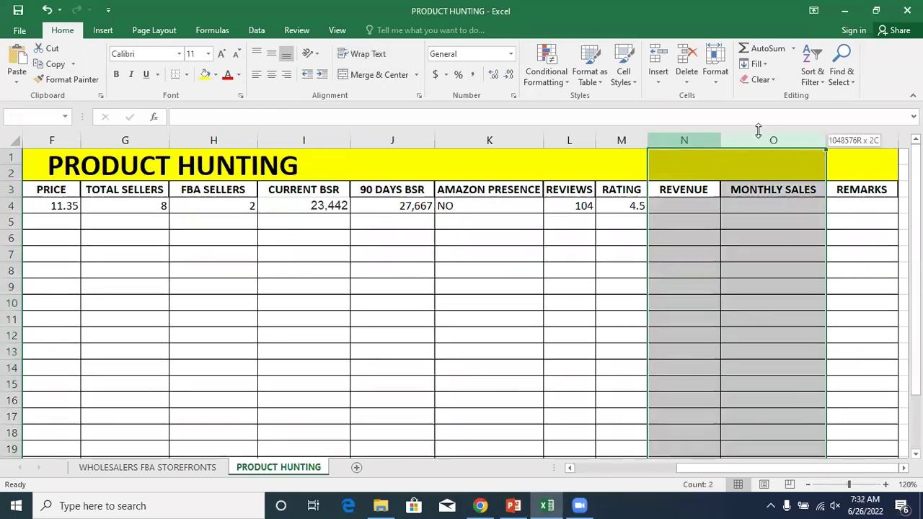
{"action": "right_click", "coordinate": [704, 140]}
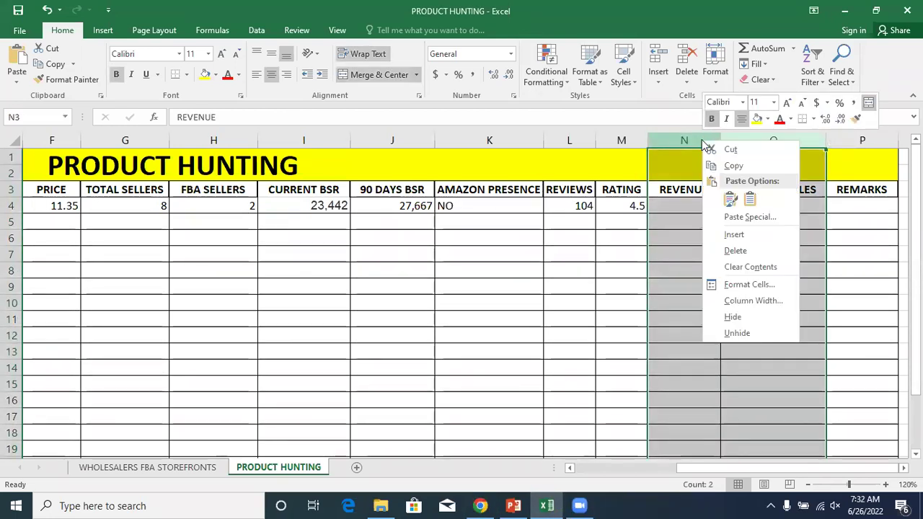
{"action": "left_click", "coordinate": [747, 251]}
- Delete the REMARKS column and return to the start of row 4
{"action": "left_click", "coordinate": [747, 251]}
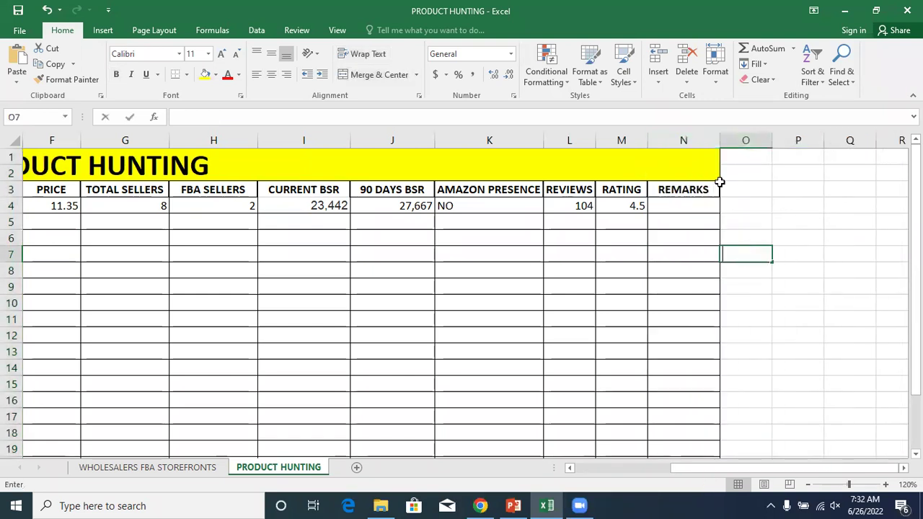
{"action": "right_click", "coordinate": [683, 141]}
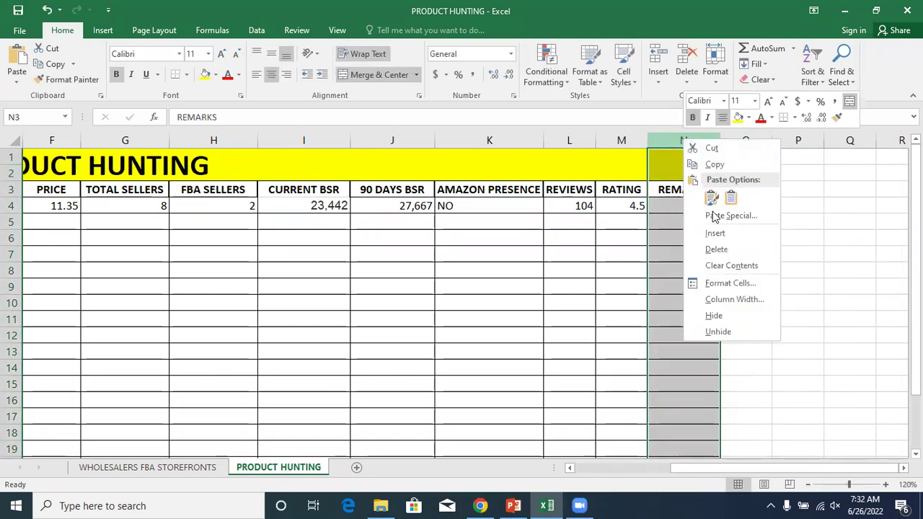
{"action": "left_click", "coordinate": [715, 248]}
{"action": "left_click", "coordinate": [712, 248]}
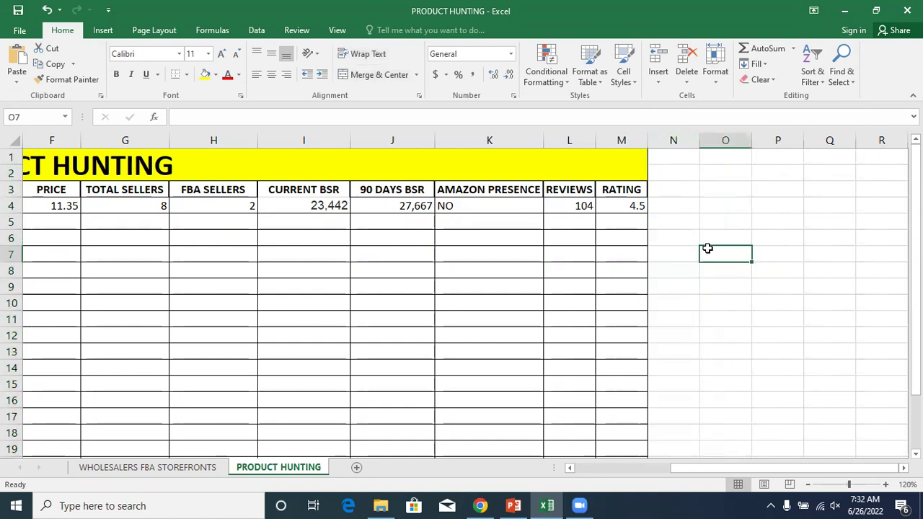
{"action": "left_click", "coordinate": [617, 209]}
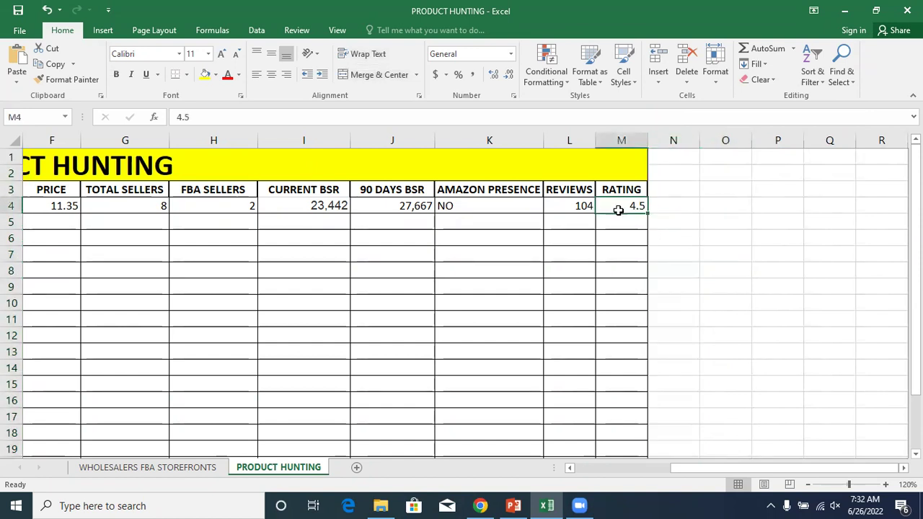
{"action": "key", "text": "Left"}
{"action": "key", "text": "Left"}
{"action": "key", "text": "Left"}
{"action": "key", "text": "Left"}
{"action": "key", "text": "Left"}
{"action": "key", "text": "Left"}
{"action": "key", "text": "Left"}
{"action": "key", "text": "Left"}
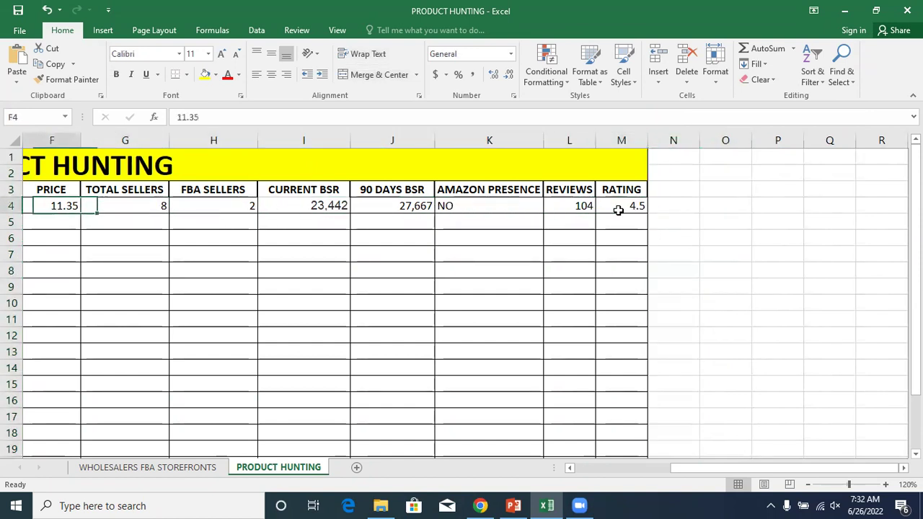
{"action": "key", "text": "Left"}
{"action": "key", "text": "Left"}
{"action": "key", "text": "Left"}
{"action": "key", "text": "Left"}
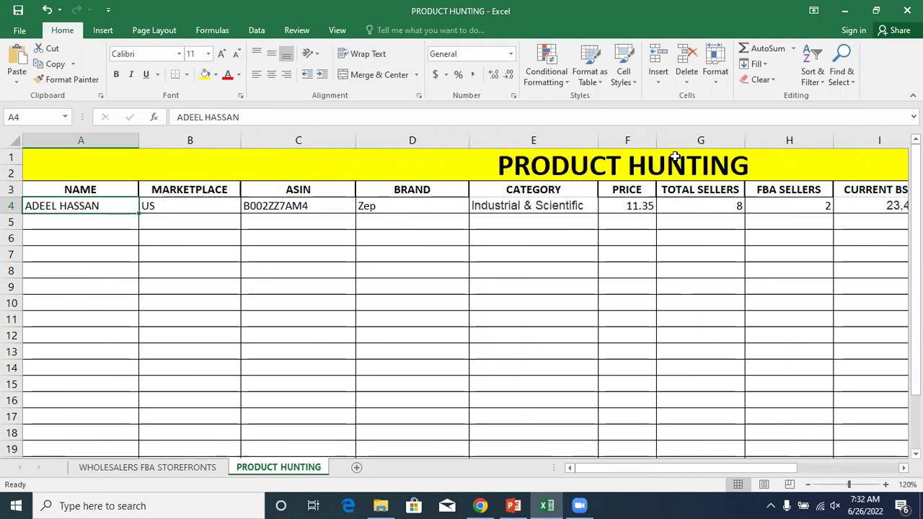
- Fill US down the marketplace column from B4 to row 8
{"action": "left_click_drag", "start_coordinate": [193, 205], "coordinate": [190, 254]}
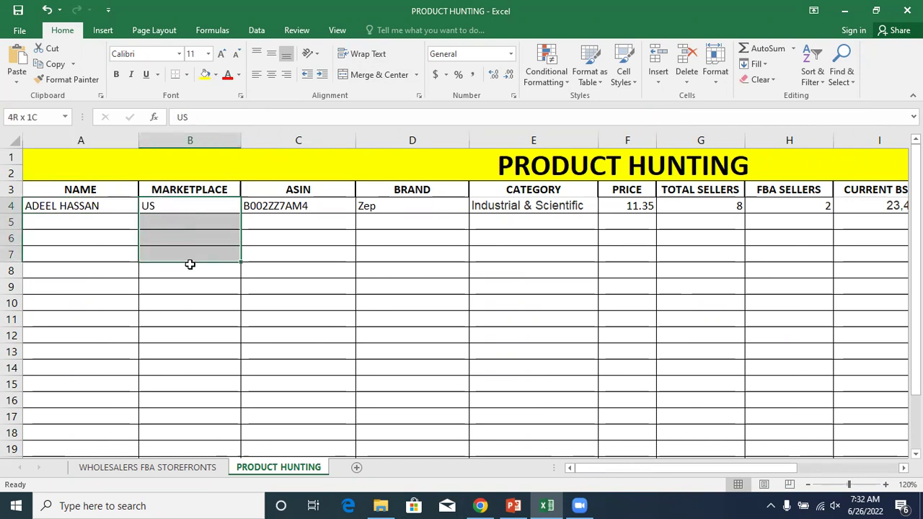
{"action": "left_click", "coordinate": [412, 254]}
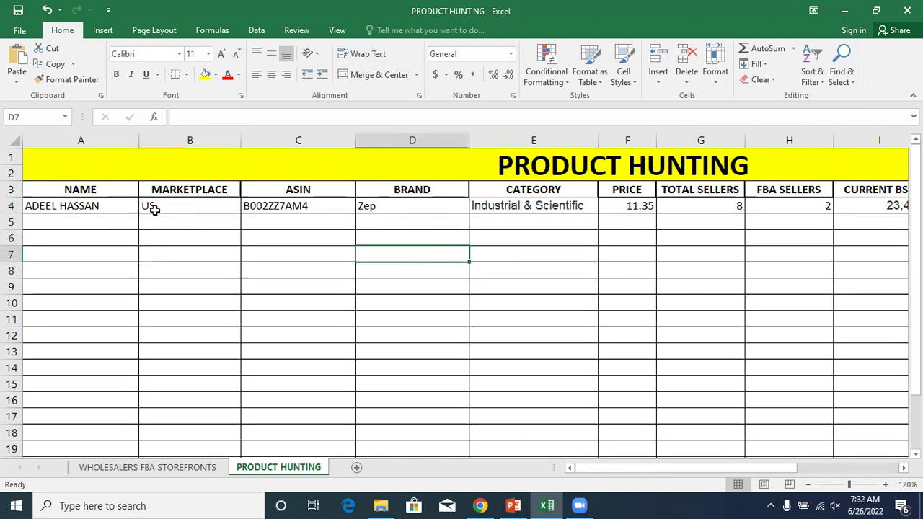
{"action": "left_click", "coordinate": [194, 207]}
{"action": "left_click_drag", "start_coordinate": [241, 213], "coordinate": [233, 270]}
{"action": "left_click", "coordinate": [218, 333]}
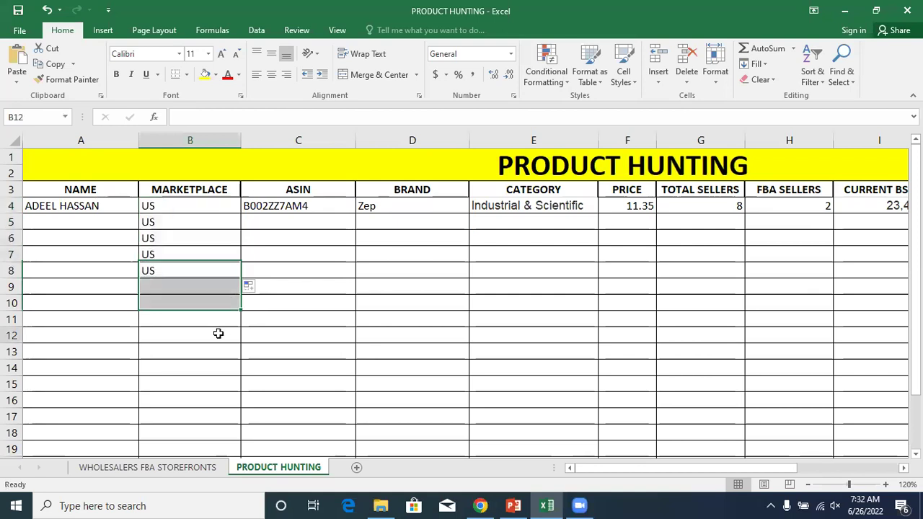
- Enter UK in B9 and fill it down to row 13
{"action": "left_click", "coordinate": [186, 287]}
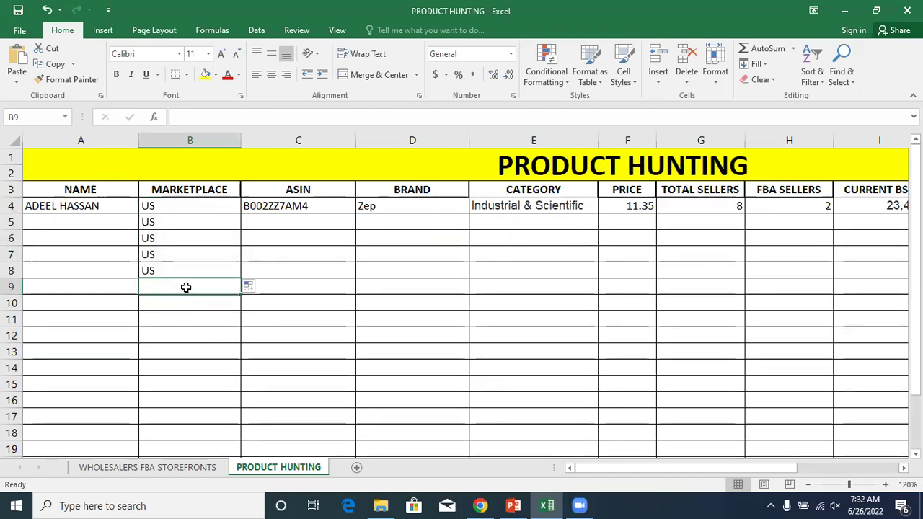
{"action": "type", "text": "US"}
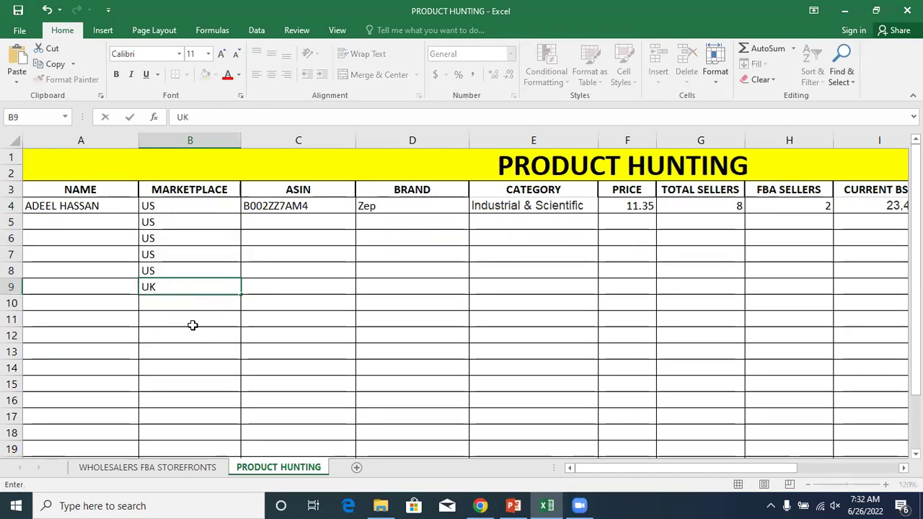
{"action": "left_click", "coordinate": [193, 324]}
{"action": "left_click", "coordinate": [203, 290]}
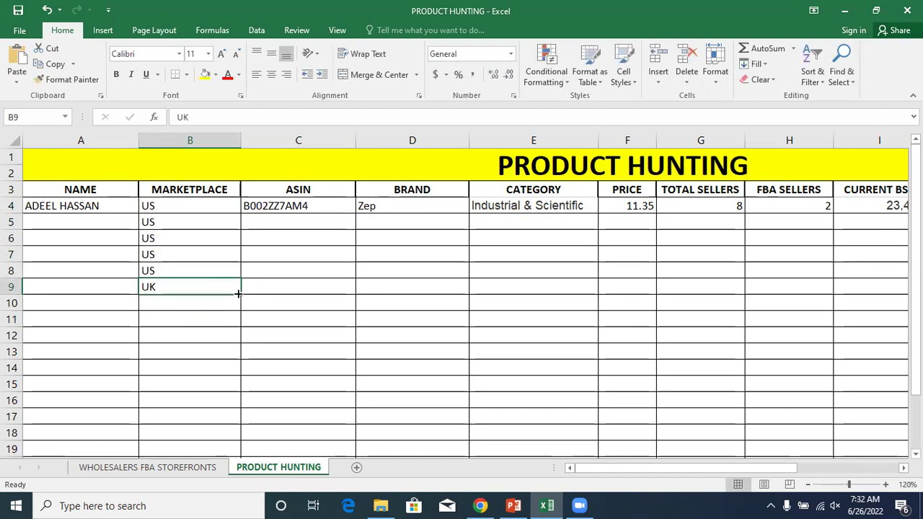
{"action": "left_click_drag", "start_coordinate": [240, 293], "coordinate": [235, 355]}
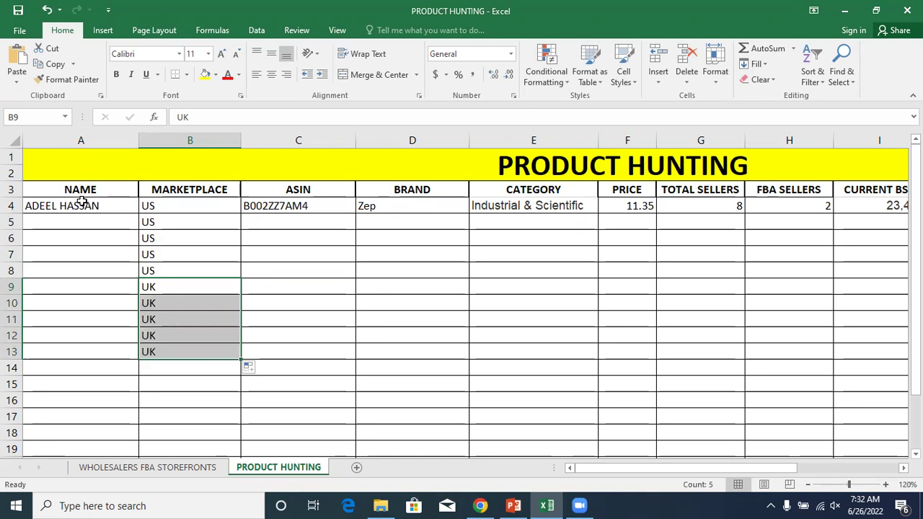
- Fill the researcher's name from A4 down to row 13
{"action": "left_click", "coordinate": [83, 204]}
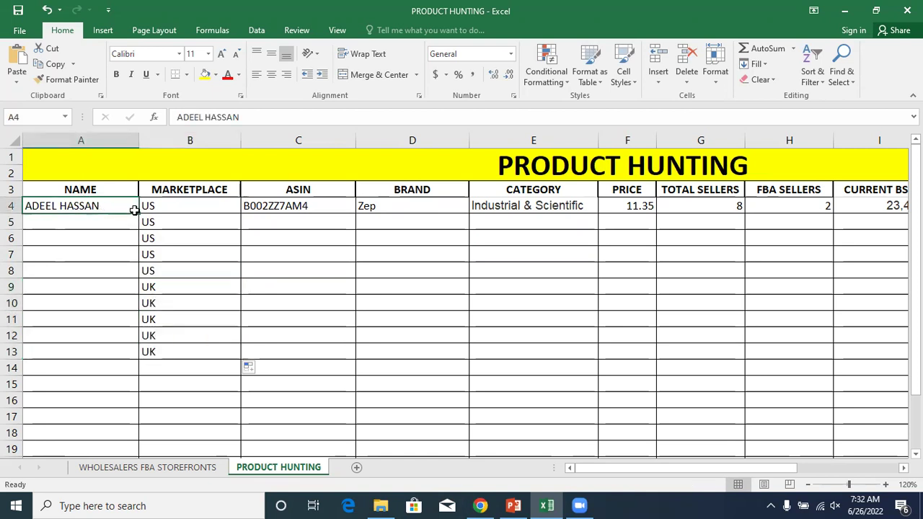
{"action": "left_click_drag", "start_coordinate": [139, 213], "coordinate": [133, 354]}
{"action": "left_click", "coordinate": [292, 381]}
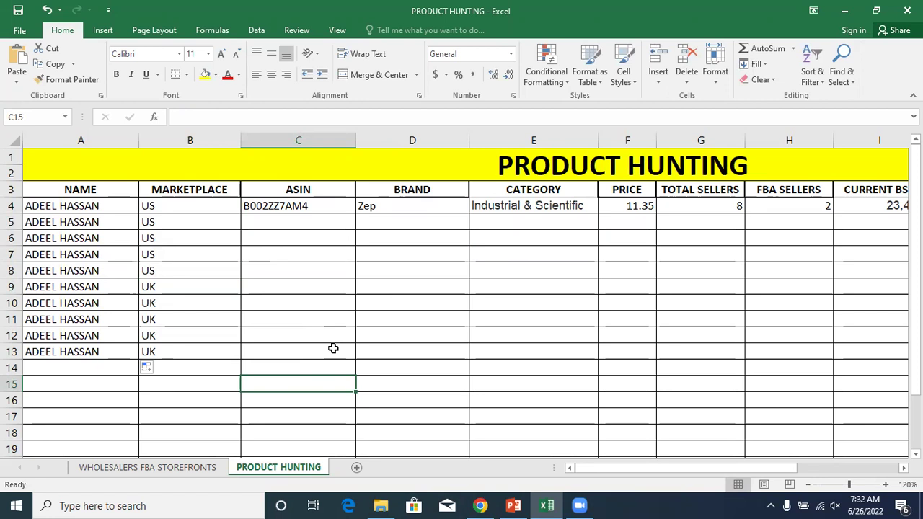
- Check the WHOLESALERS FBA STOREFRONTS sheet, select A14, and return to the Zep Amazon page
{"action": "left_click", "coordinate": [147, 469]}
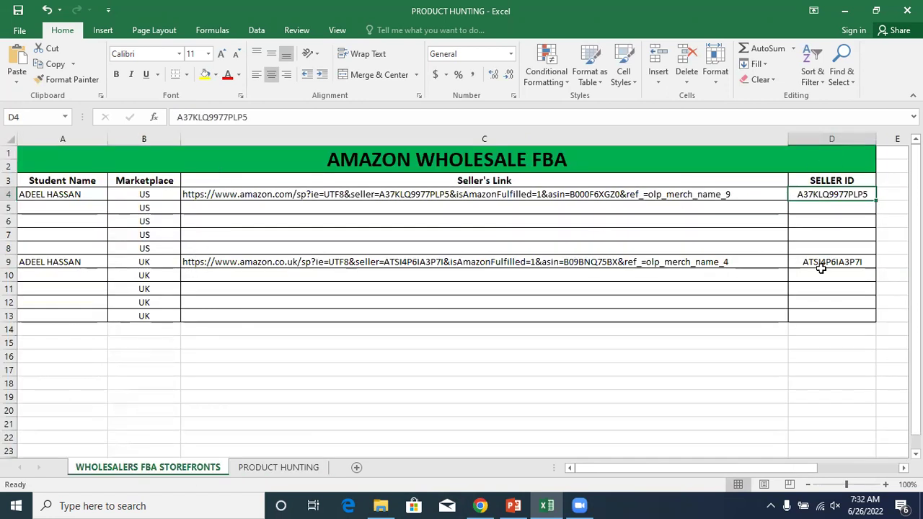
{"action": "left_click", "coordinate": [272, 468]}
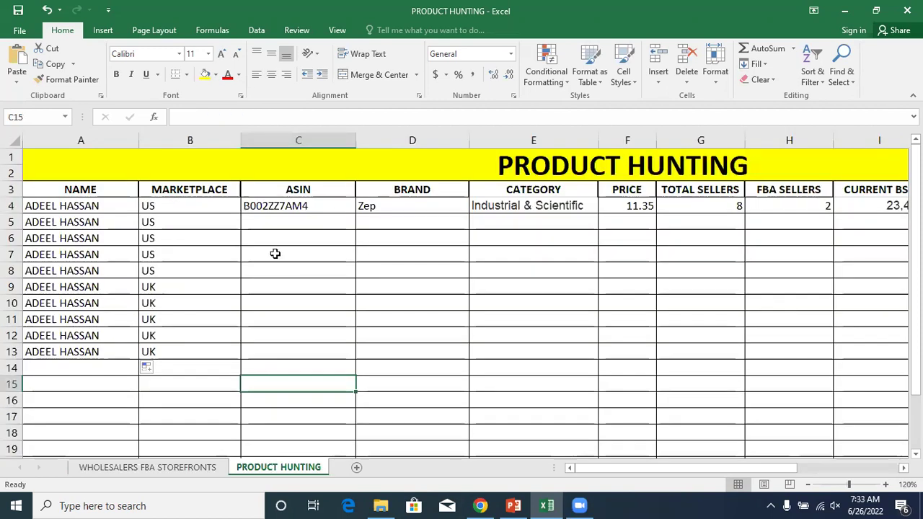
{"action": "left_click", "coordinate": [383, 317]}
{"action": "left_click", "coordinate": [32, 382]}
{"action": "left_click", "coordinate": [50, 374]}
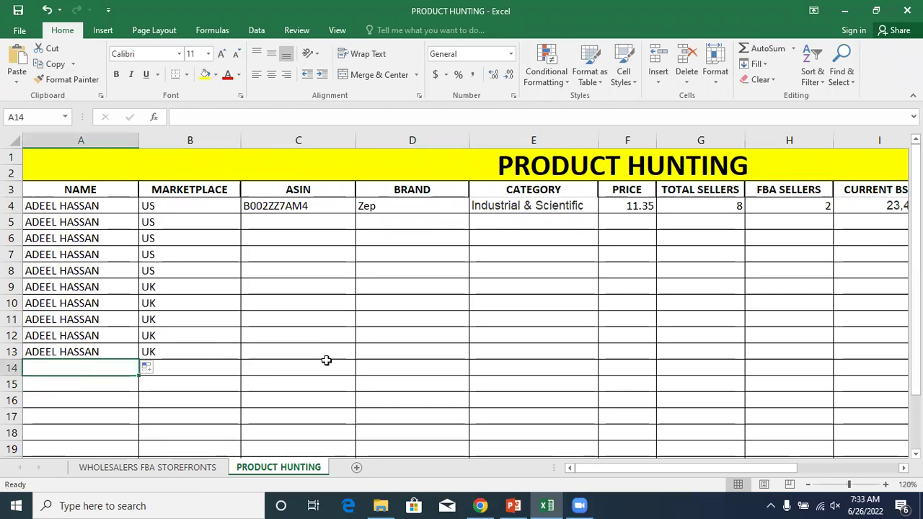
{"action": "left_click", "coordinate": [480, 505]}
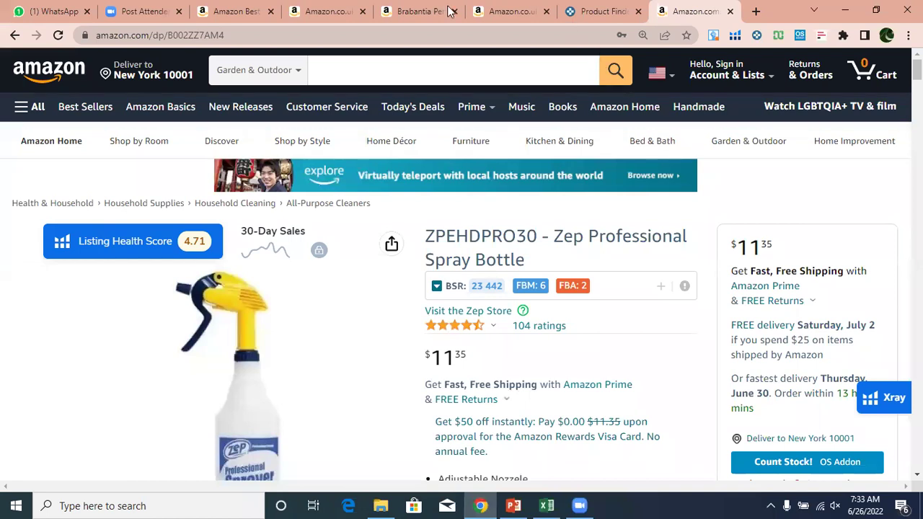
- Close the three extra Amazon tabs and open the Windex Powerized Glass Cleaner listing from Keepa
{"action": "left_click", "coordinate": [361, 12]}
{"action": "left_click", "coordinate": [362, 12]}
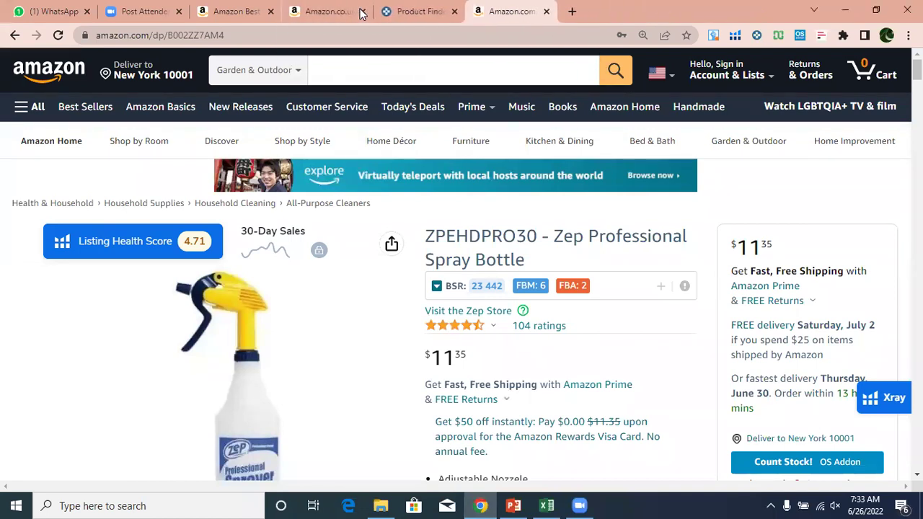
{"action": "left_click", "coordinate": [362, 13]}
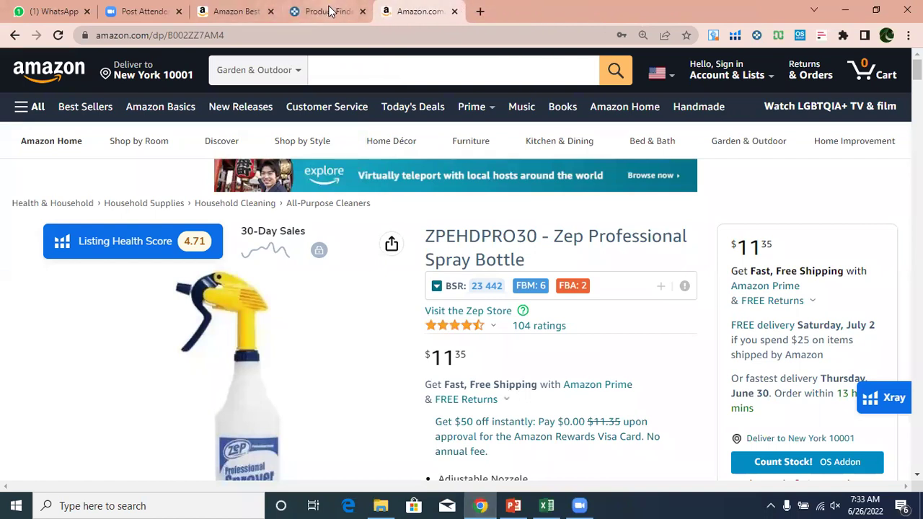
{"action": "left_click", "coordinate": [330, 12]}
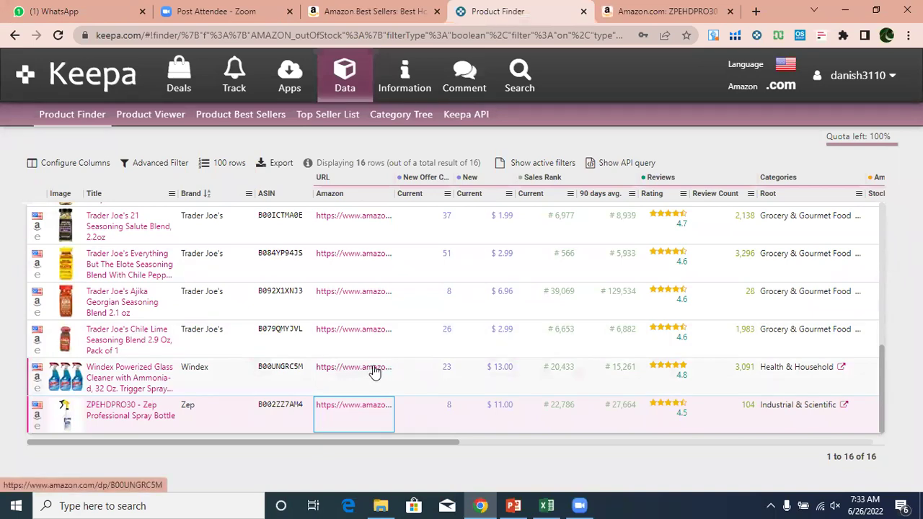
{"action": "left_click", "coordinate": [374, 369]}
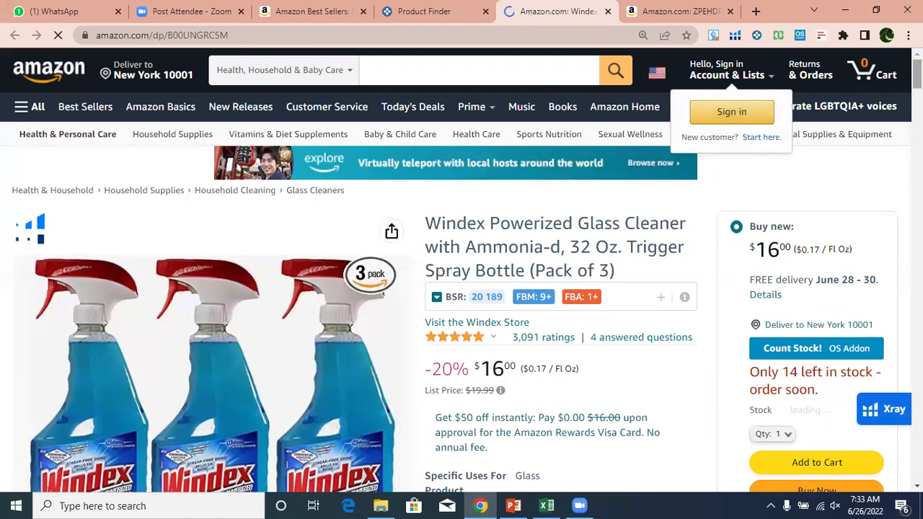
- Review the Windex listing and its brand, then open the 'New & Open Box (25) from $15.68' offers
{"action": "scroll", "coordinate": [461, 271], "scroll_direction": "down", "scroll_amount": 1}
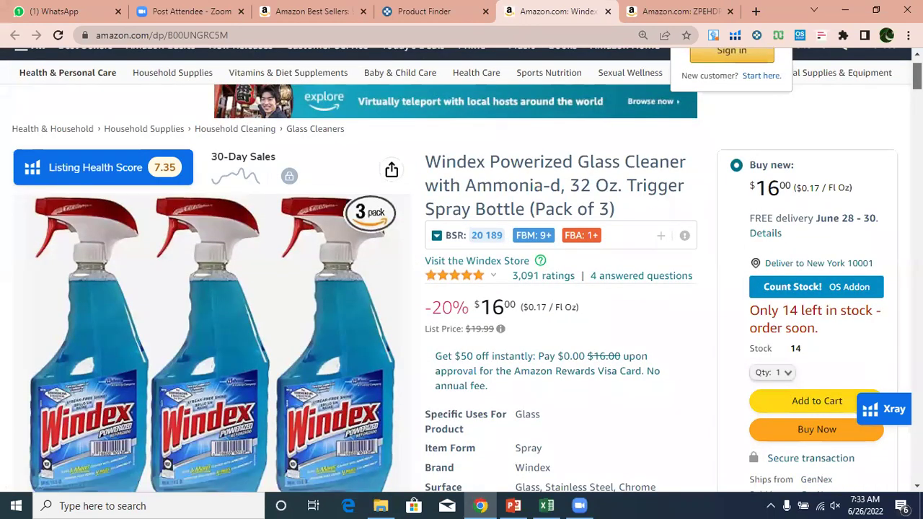
{"action": "scroll", "coordinate": [446, 195], "scroll_direction": "down", "scroll_amount": 1}
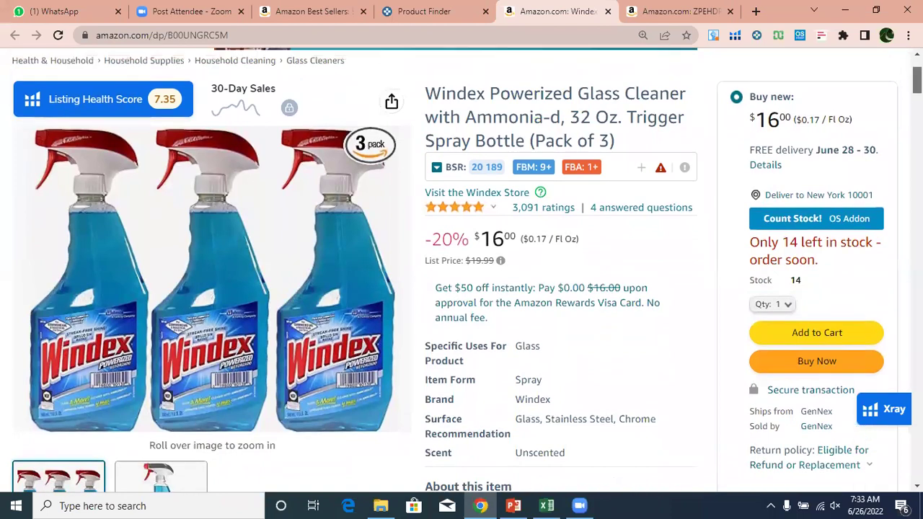
{"action": "left_click_drag", "start_coordinate": [426, 204], "coordinate": [536, 203]}
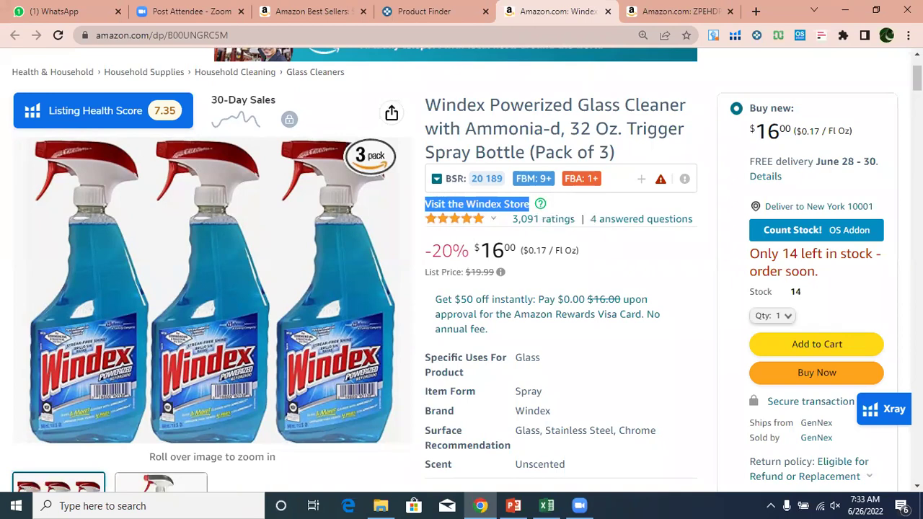
{"action": "scroll", "coordinate": [461, 269], "scroll_direction": "down", "scroll_amount": 3}
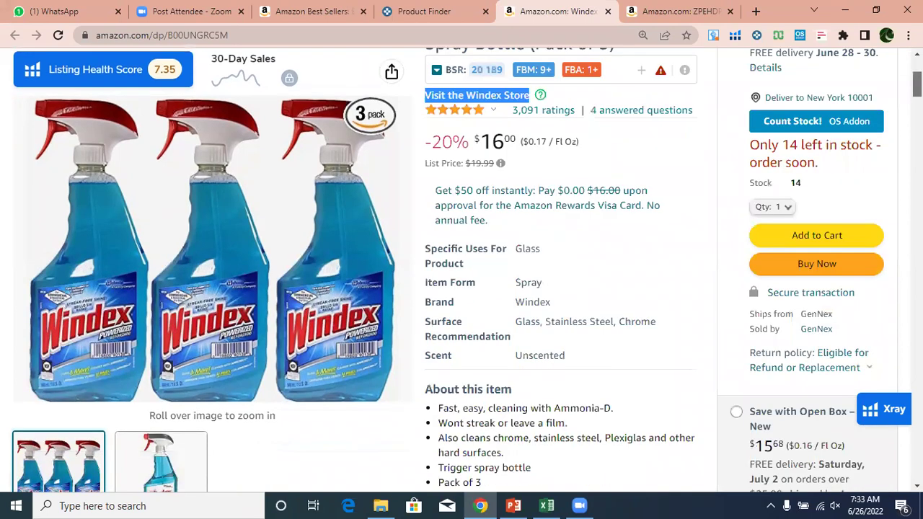
{"action": "scroll", "coordinate": [894, 115], "scroll_direction": "down", "scroll_amount": 5}
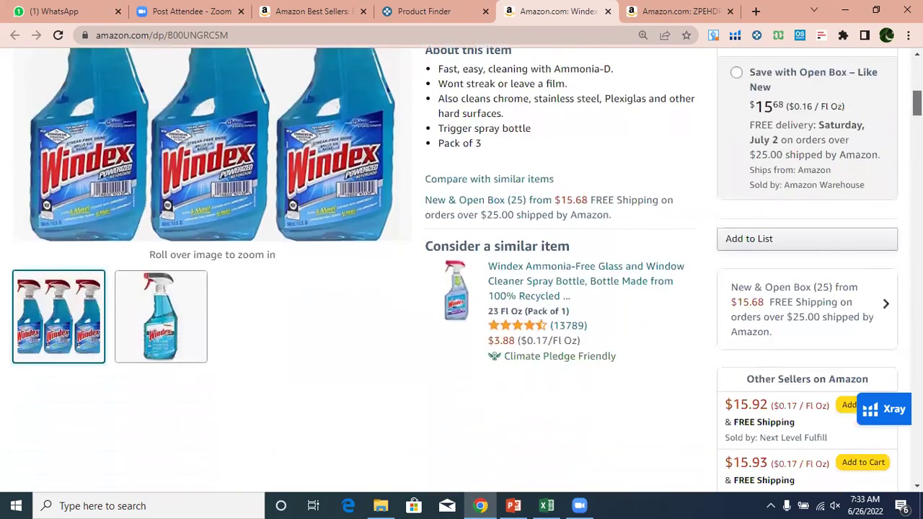
{"action": "scroll", "coordinate": [894, 115], "scroll_direction": "down", "scroll_amount": 2}
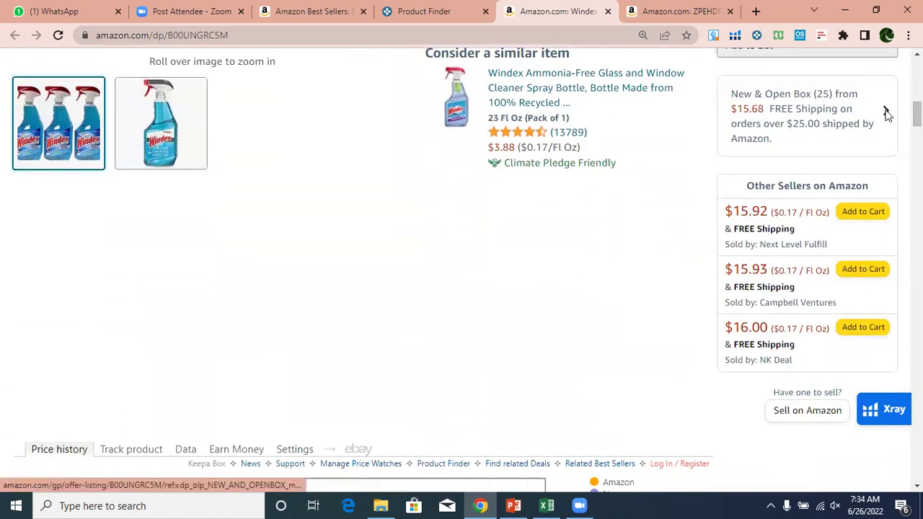
{"action": "left_click", "coordinate": [887, 116]}
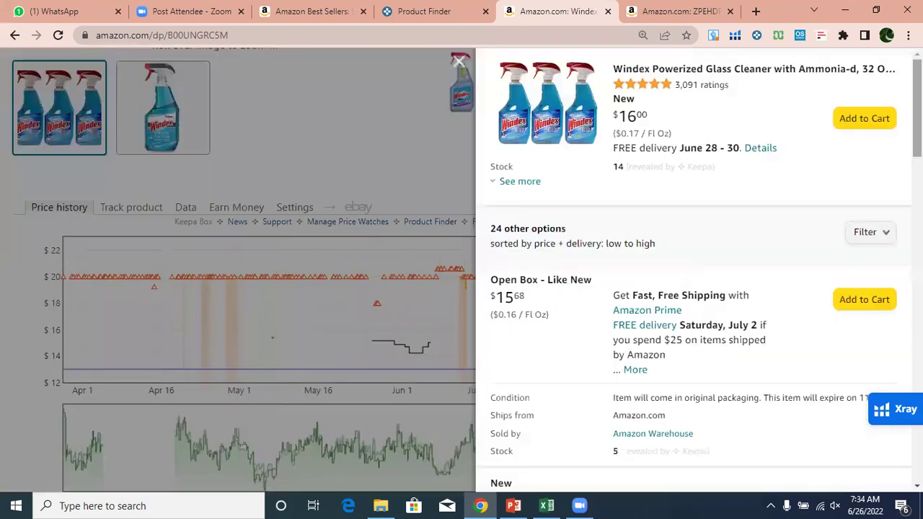
{"action": "scroll", "coordinate": [692, 288], "scroll_direction": "down", "scroll_amount": 3}
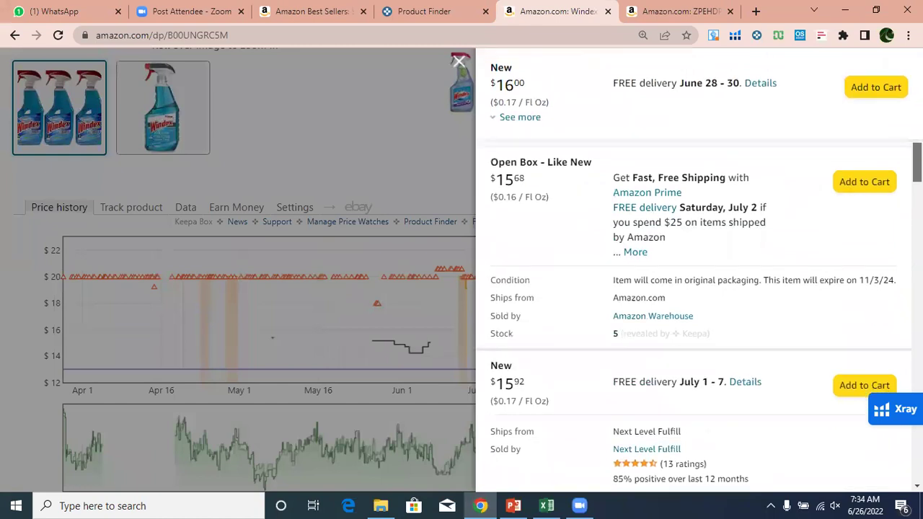
{"action": "scroll", "coordinate": [692, 317], "scroll_direction": "down", "scroll_amount": 3}
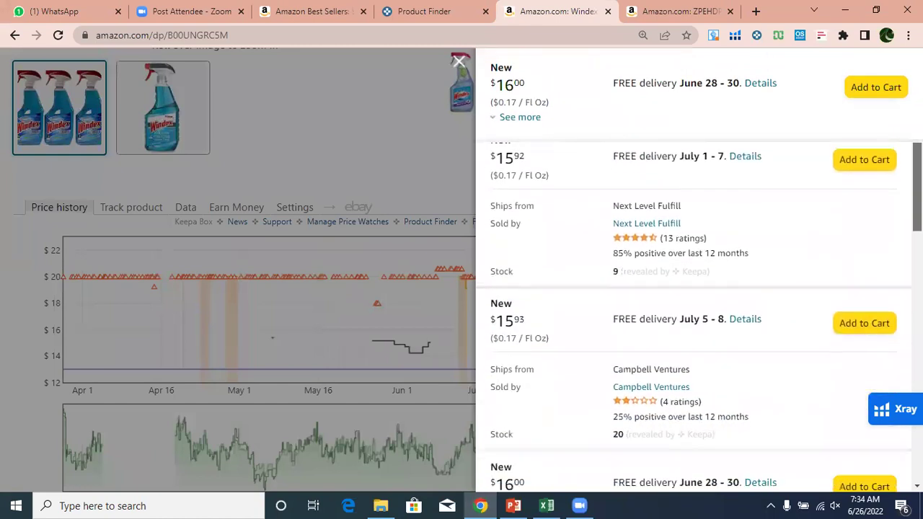
{"action": "scroll", "coordinate": [899, 237], "scroll_direction": "down", "scroll_amount": 3}
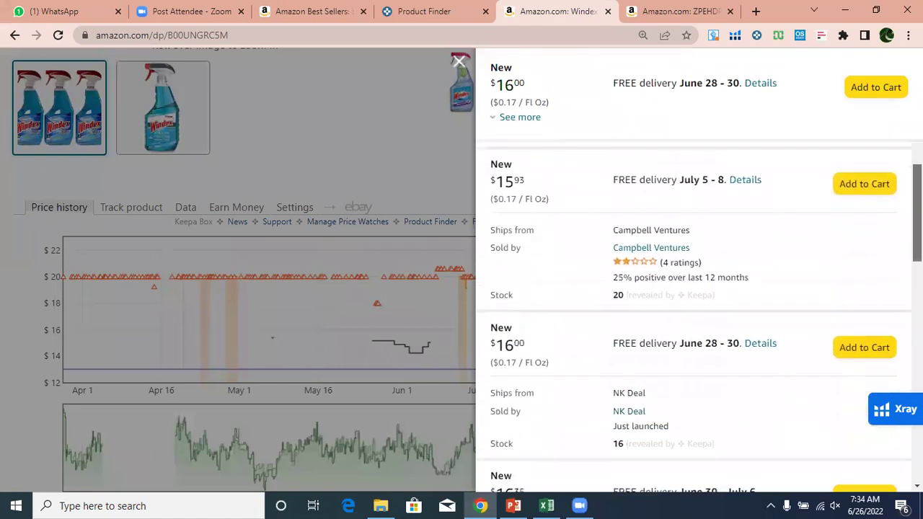
{"action": "scroll", "coordinate": [900, 237], "scroll_direction": "down", "scroll_amount": 9}
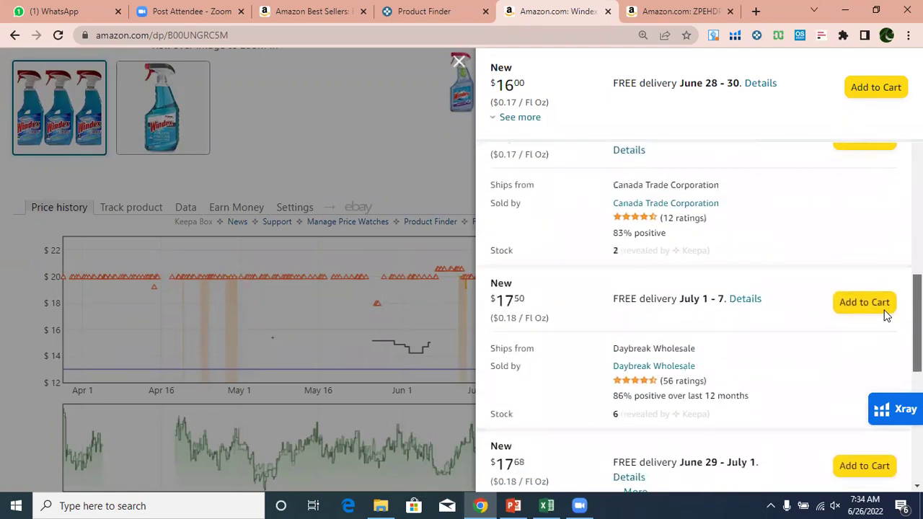
{"action": "scroll", "coordinate": [880, 350], "scroll_direction": "down", "scroll_amount": 6}
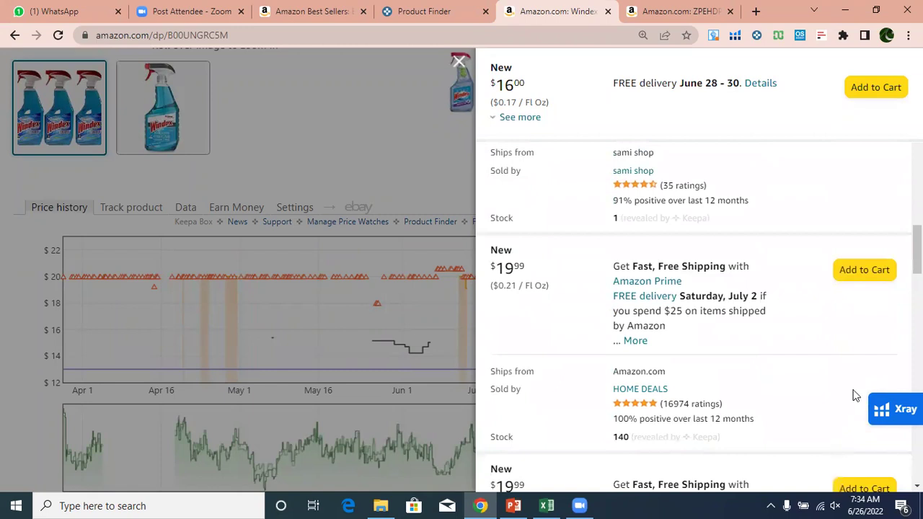
{"action": "scroll", "coordinate": [699, 317], "scroll_direction": "down", "scroll_amount": 2}
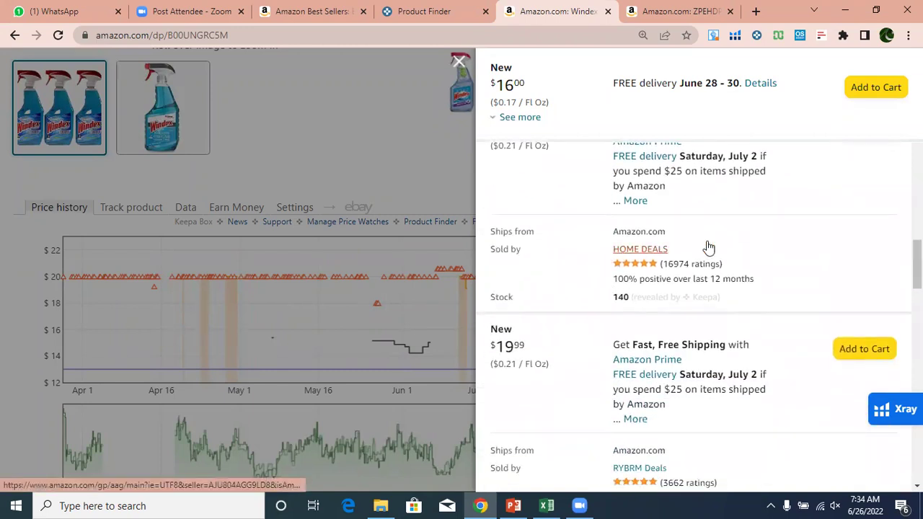
{"action": "scroll", "coordinate": [698, 316], "scroll_direction": "down", "scroll_amount": 1}
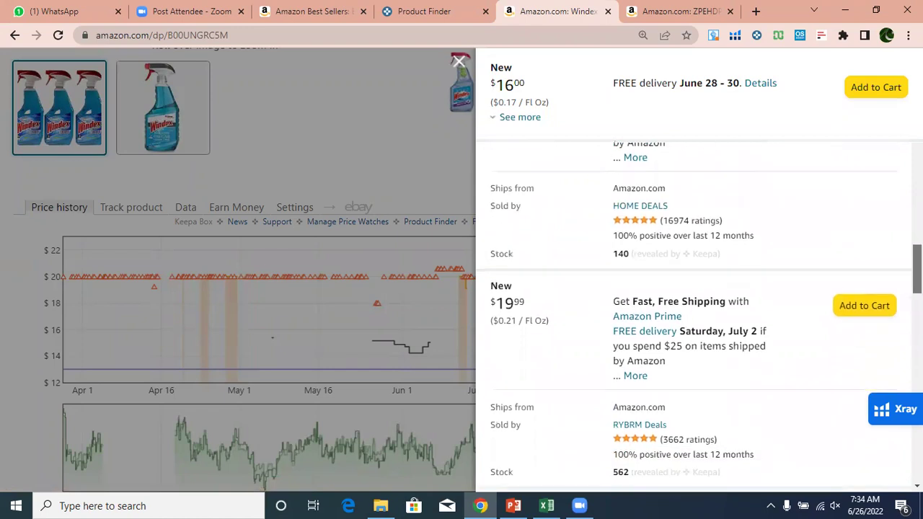
{"action": "scroll", "coordinate": [663, 262], "scroll_direction": "down", "scroll_amount": 3}
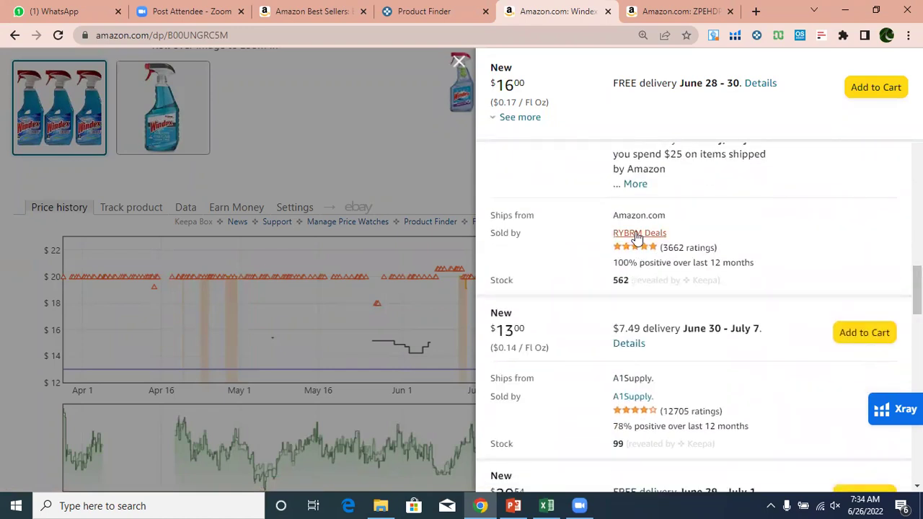
{"action": "scroll", "coordinate": [536, 173], "scroll_direction": "down", "scroll_amount": 7}
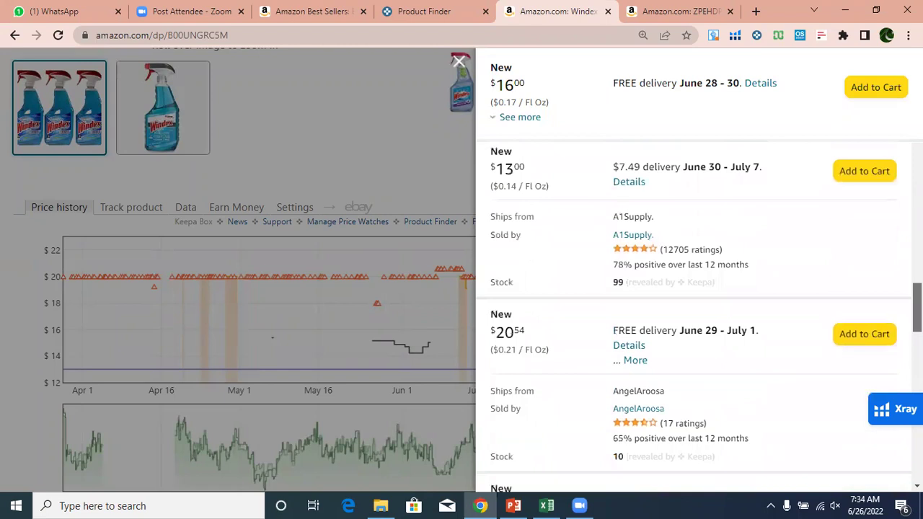